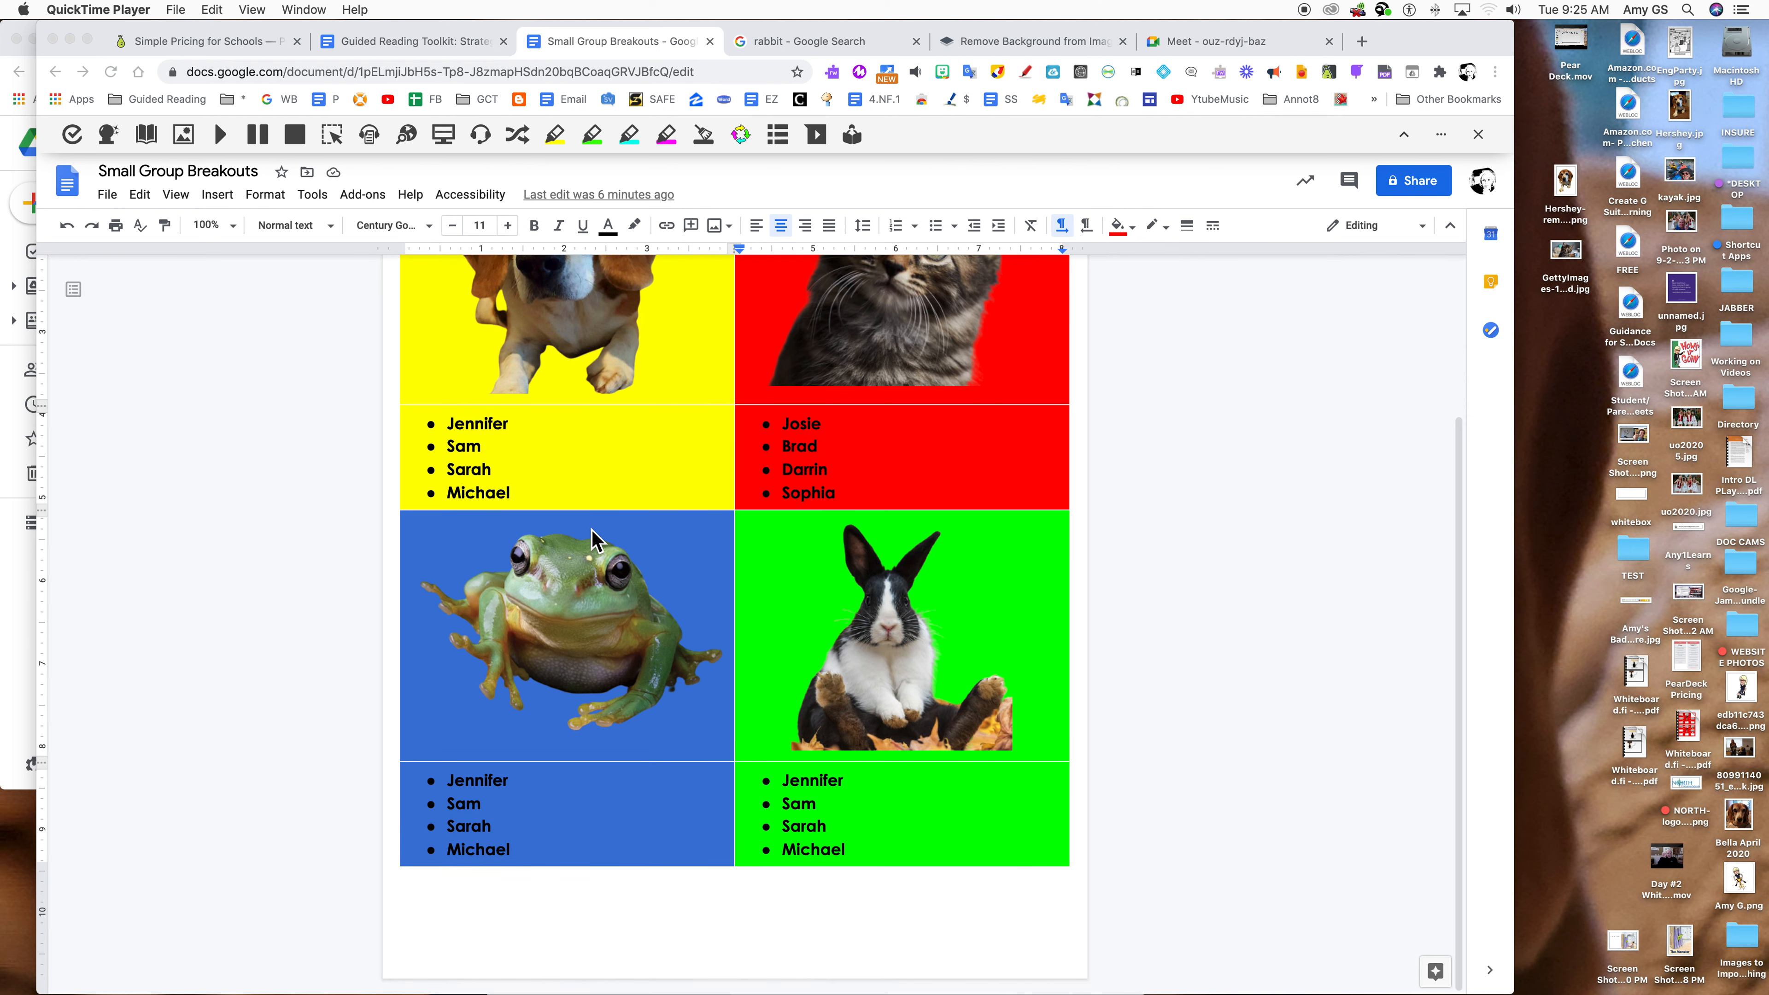
Insert a table of two columns and four rows below the existing picture table, leaving a blank line between them.
click(576, 934)
click(553, 920)
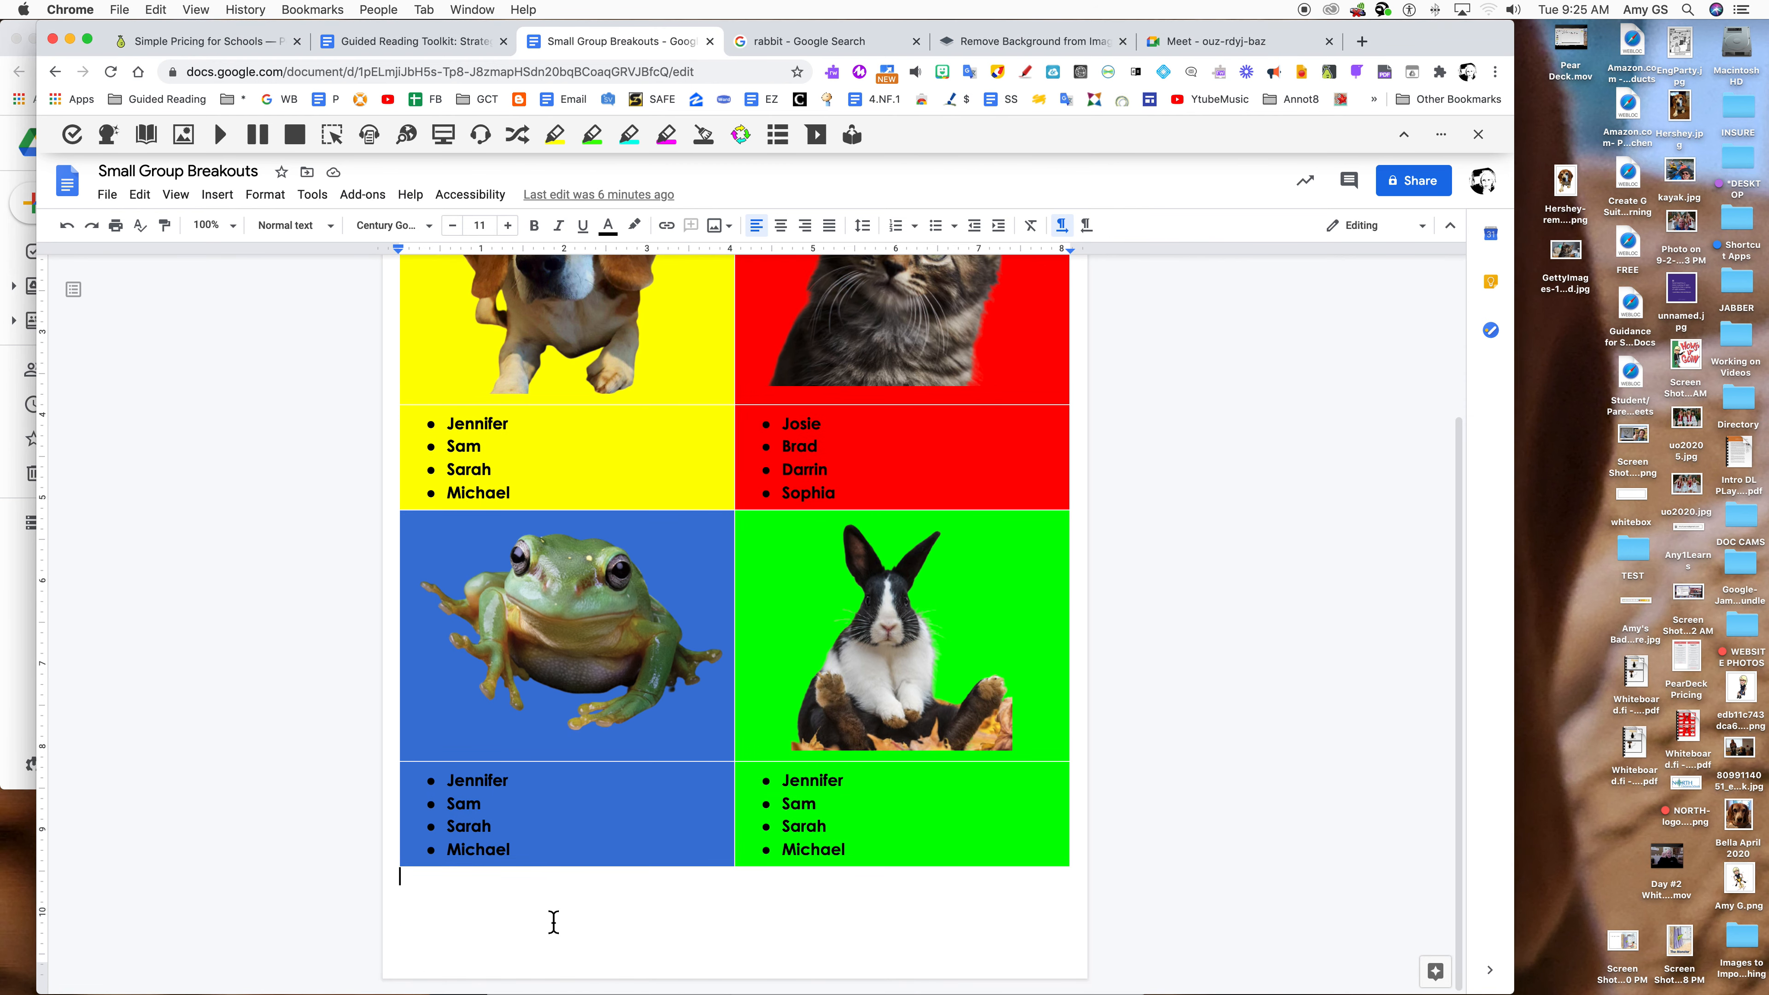
click(229, 200)
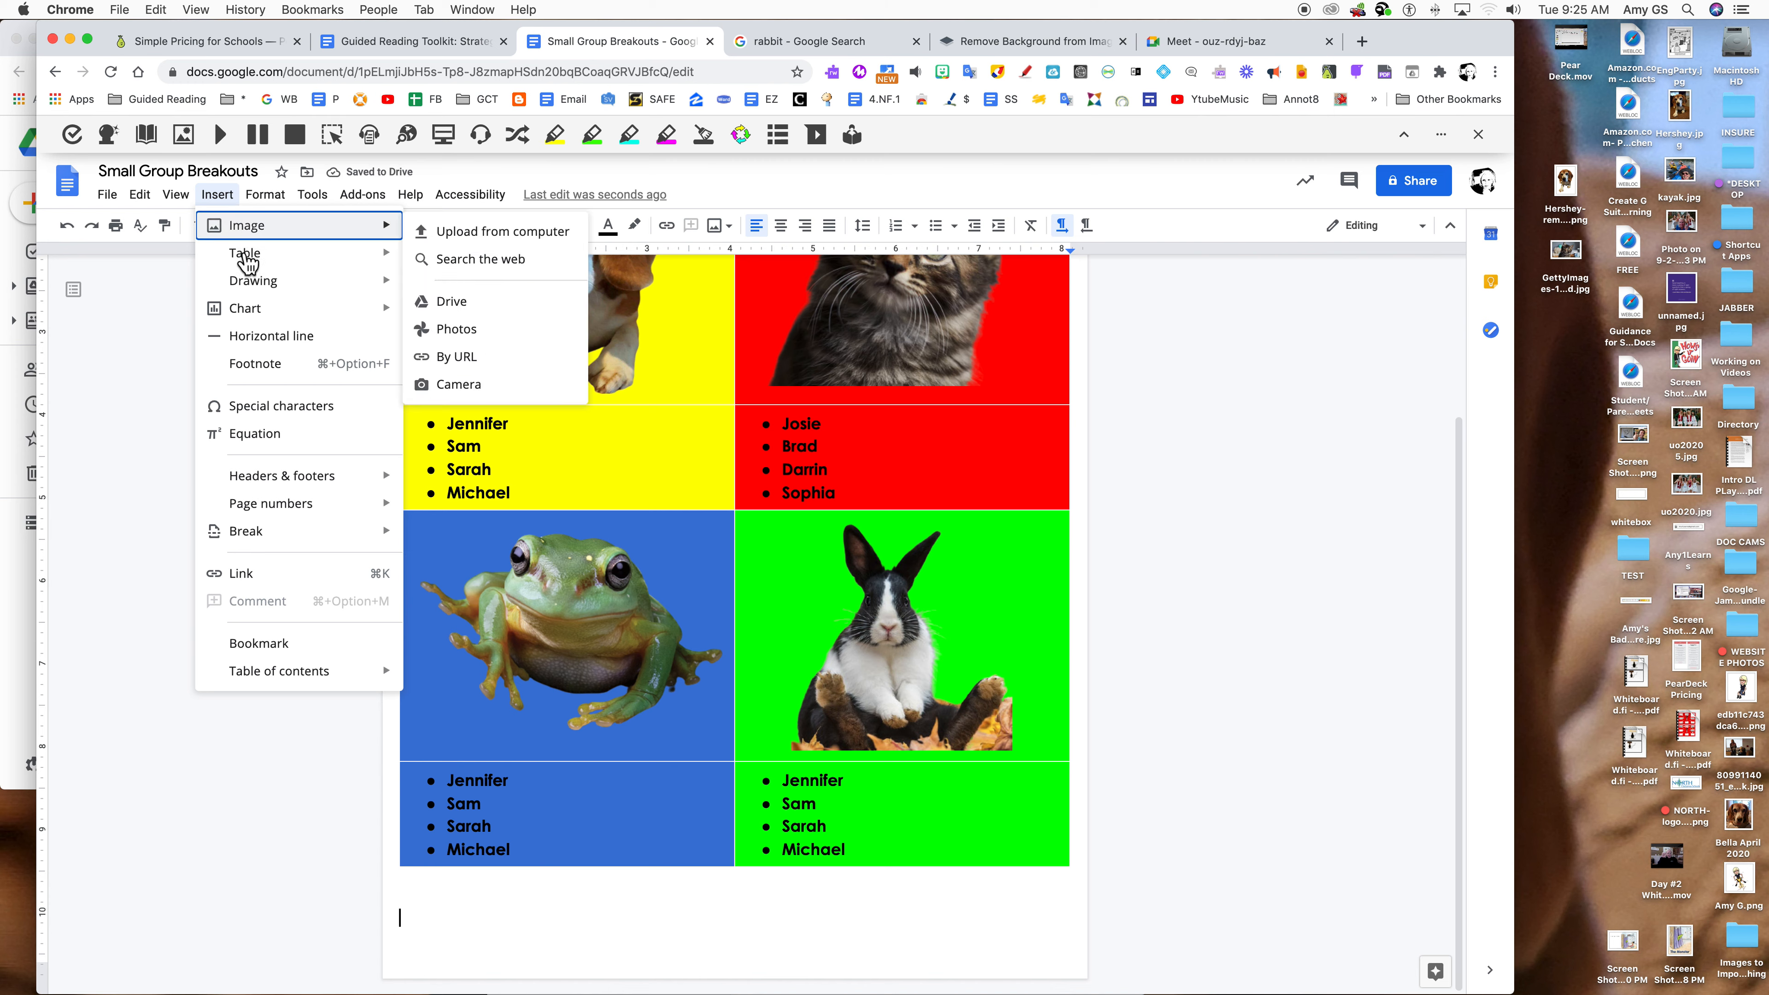
mouse_move(244, 255)
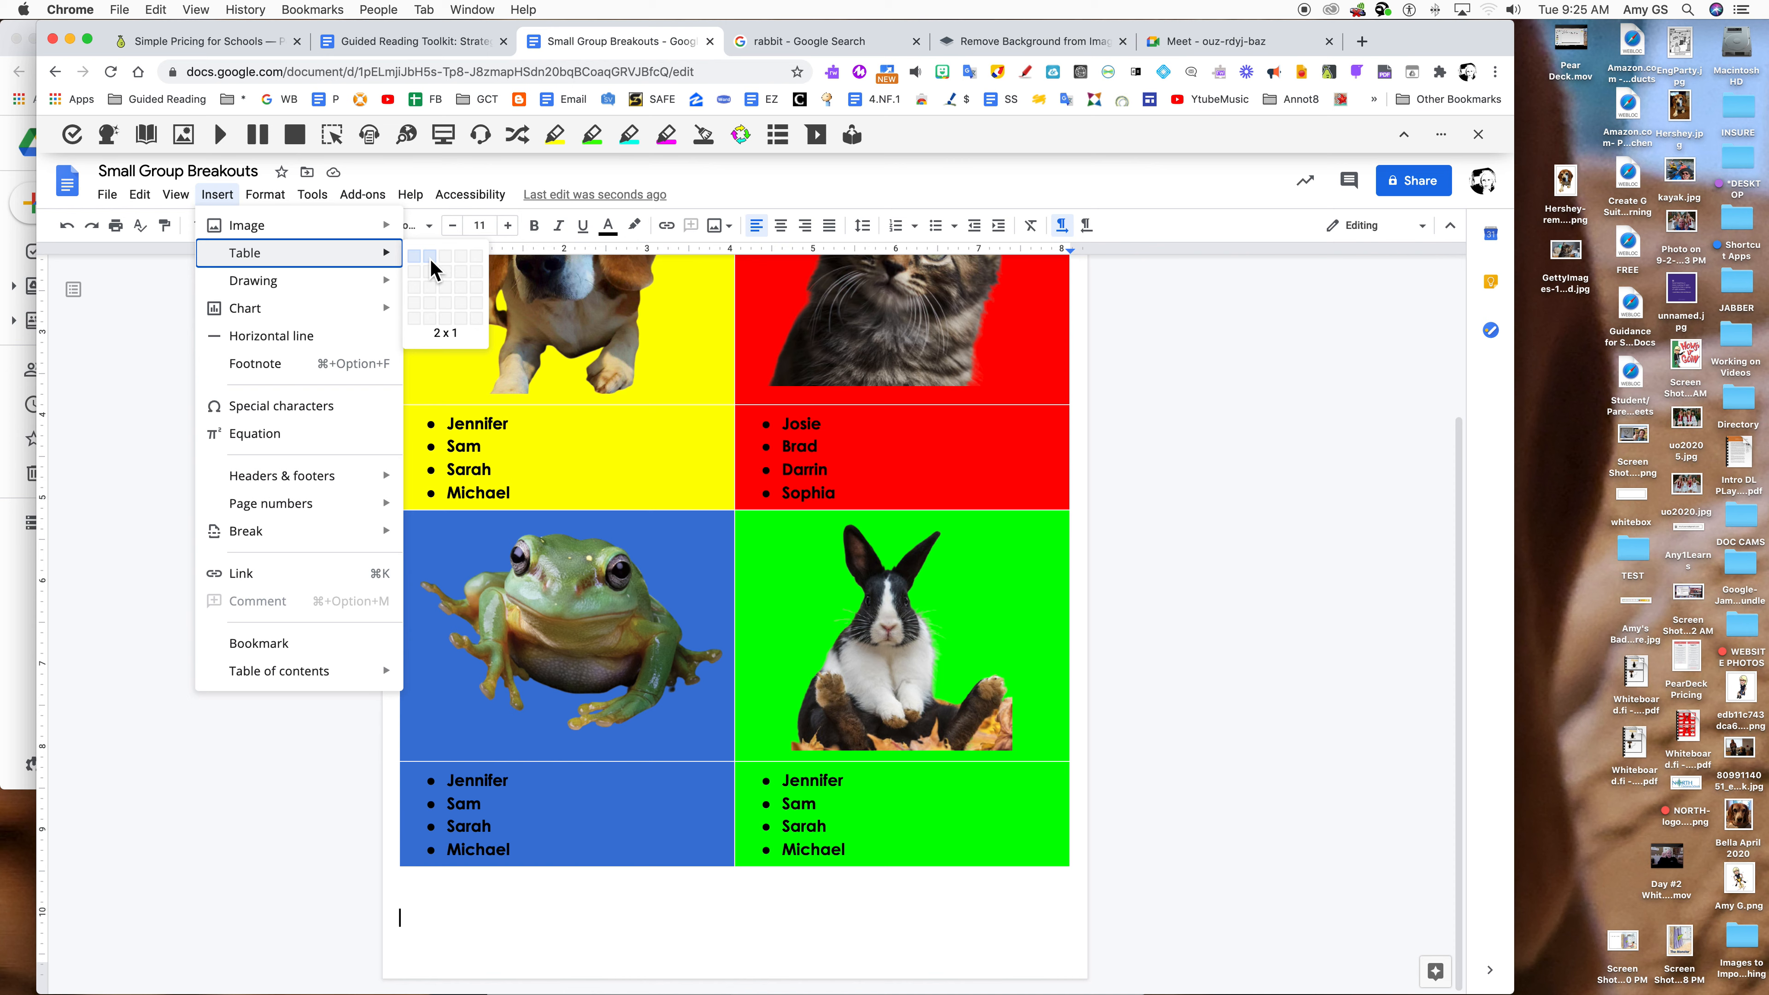
click(431, 304)
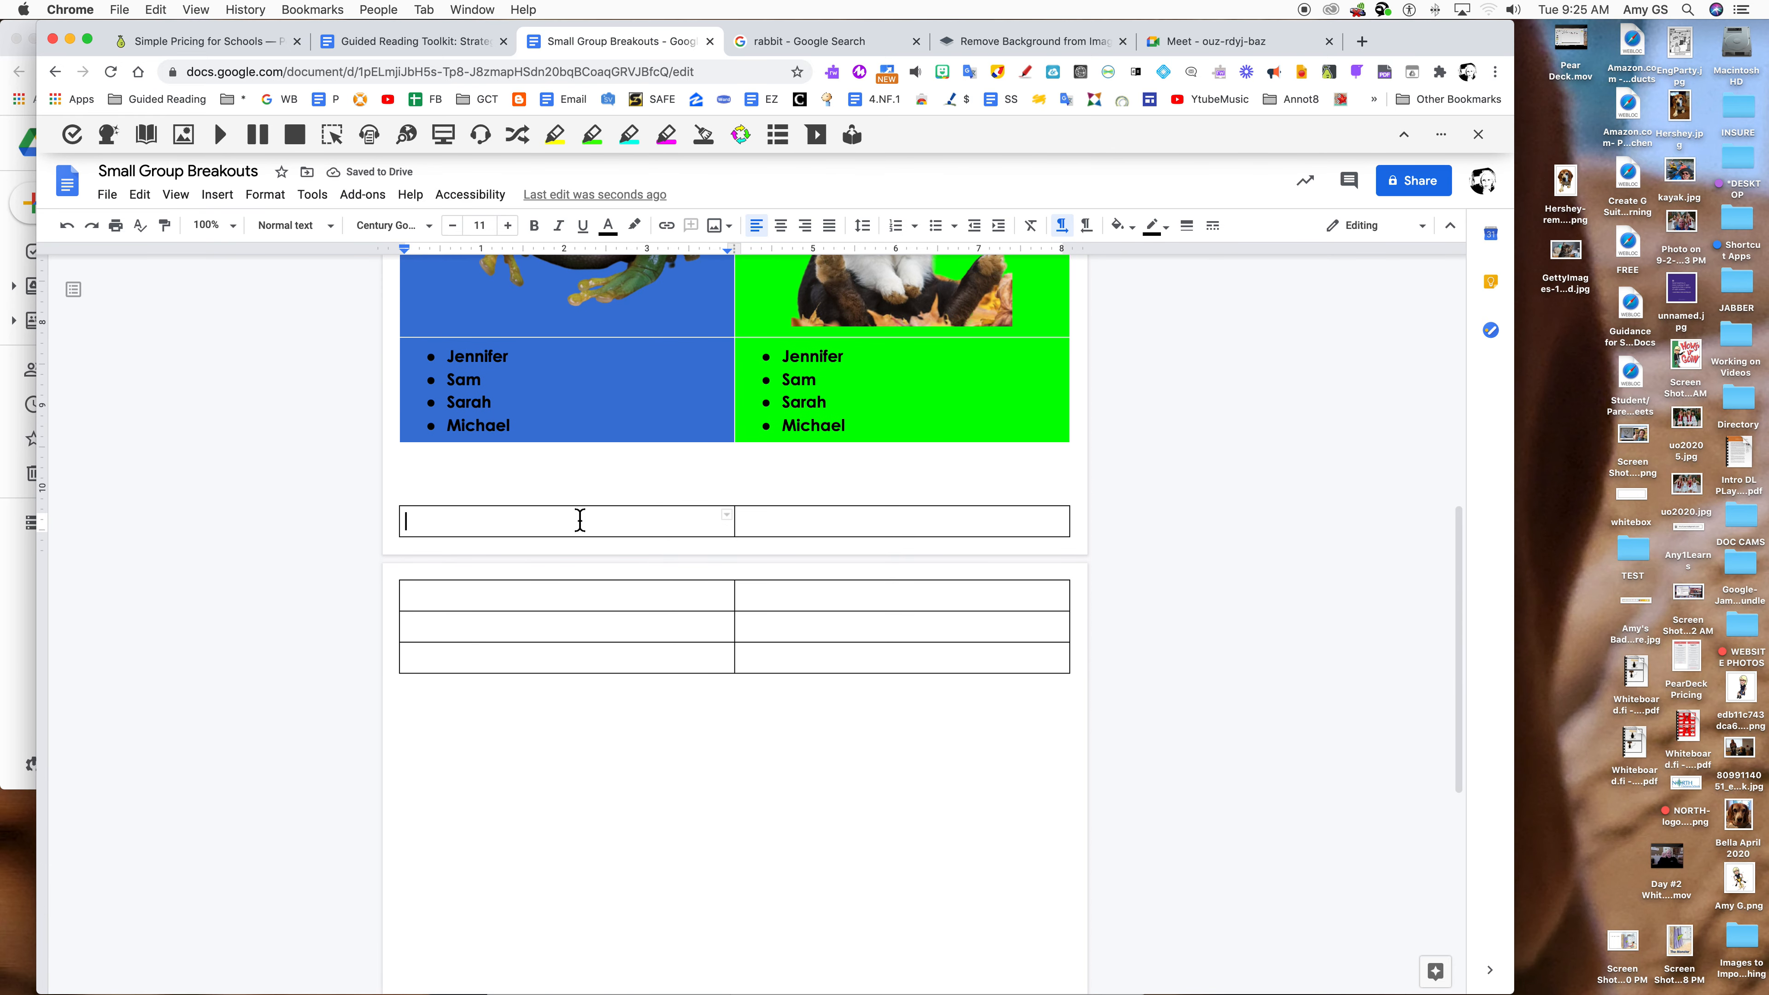
For the first column's top two cells, keep Top vertical alignment and set the table alignment to Center in the table properties.
drag(576, 521, 577, 590)
right_click(572, 592)
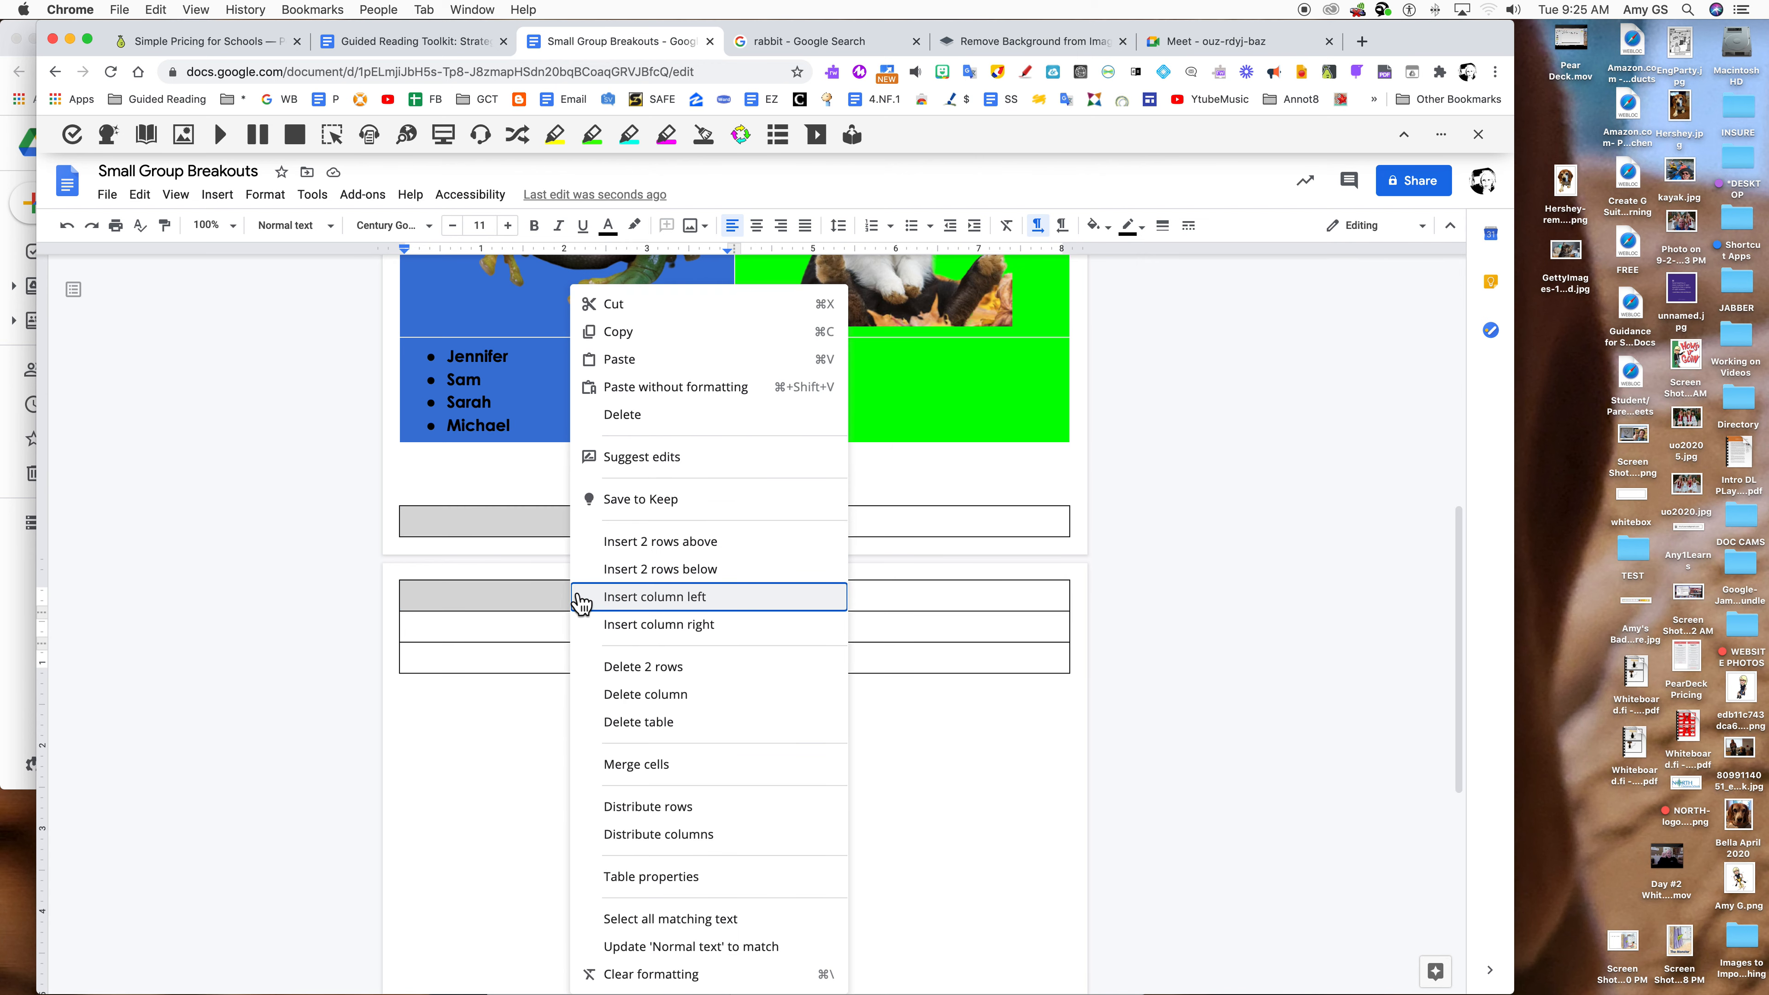
click(713, 881)
click(638, 605)
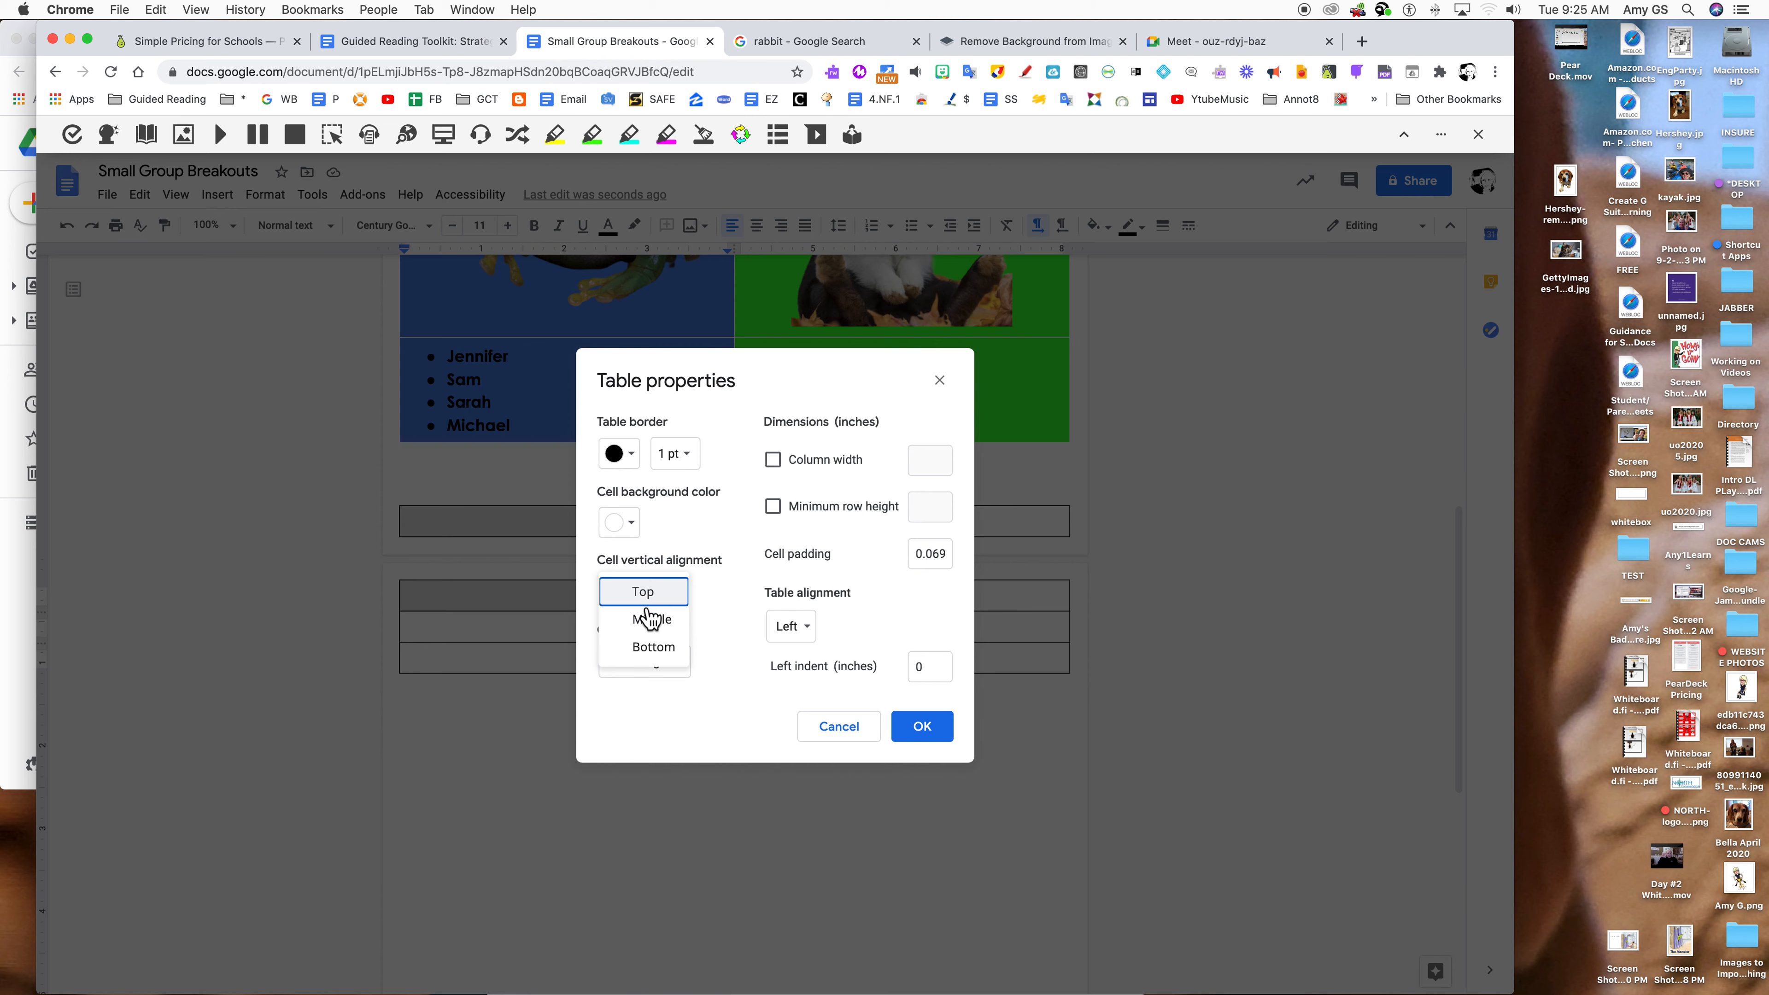
click(648, 598)
click(810, 630)
click(816, 655)
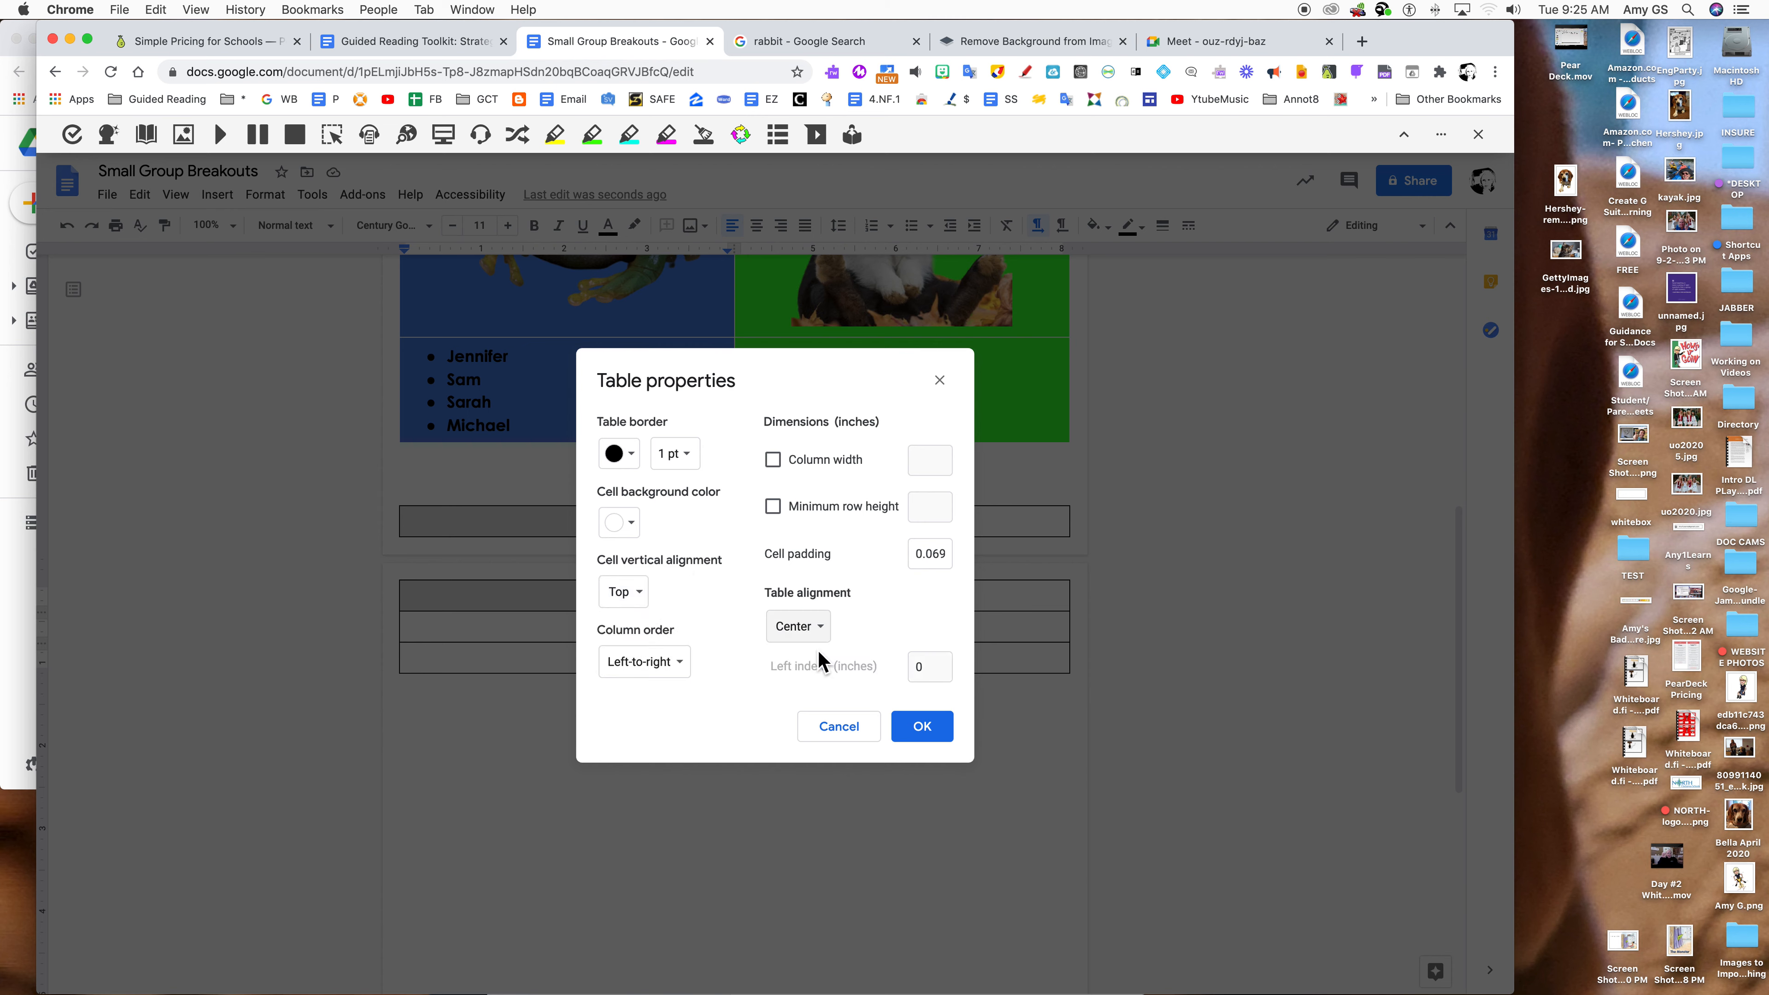
Give the selected first-column cells a yellow background, make the table border white, and apply the properties.
click(631, 529)
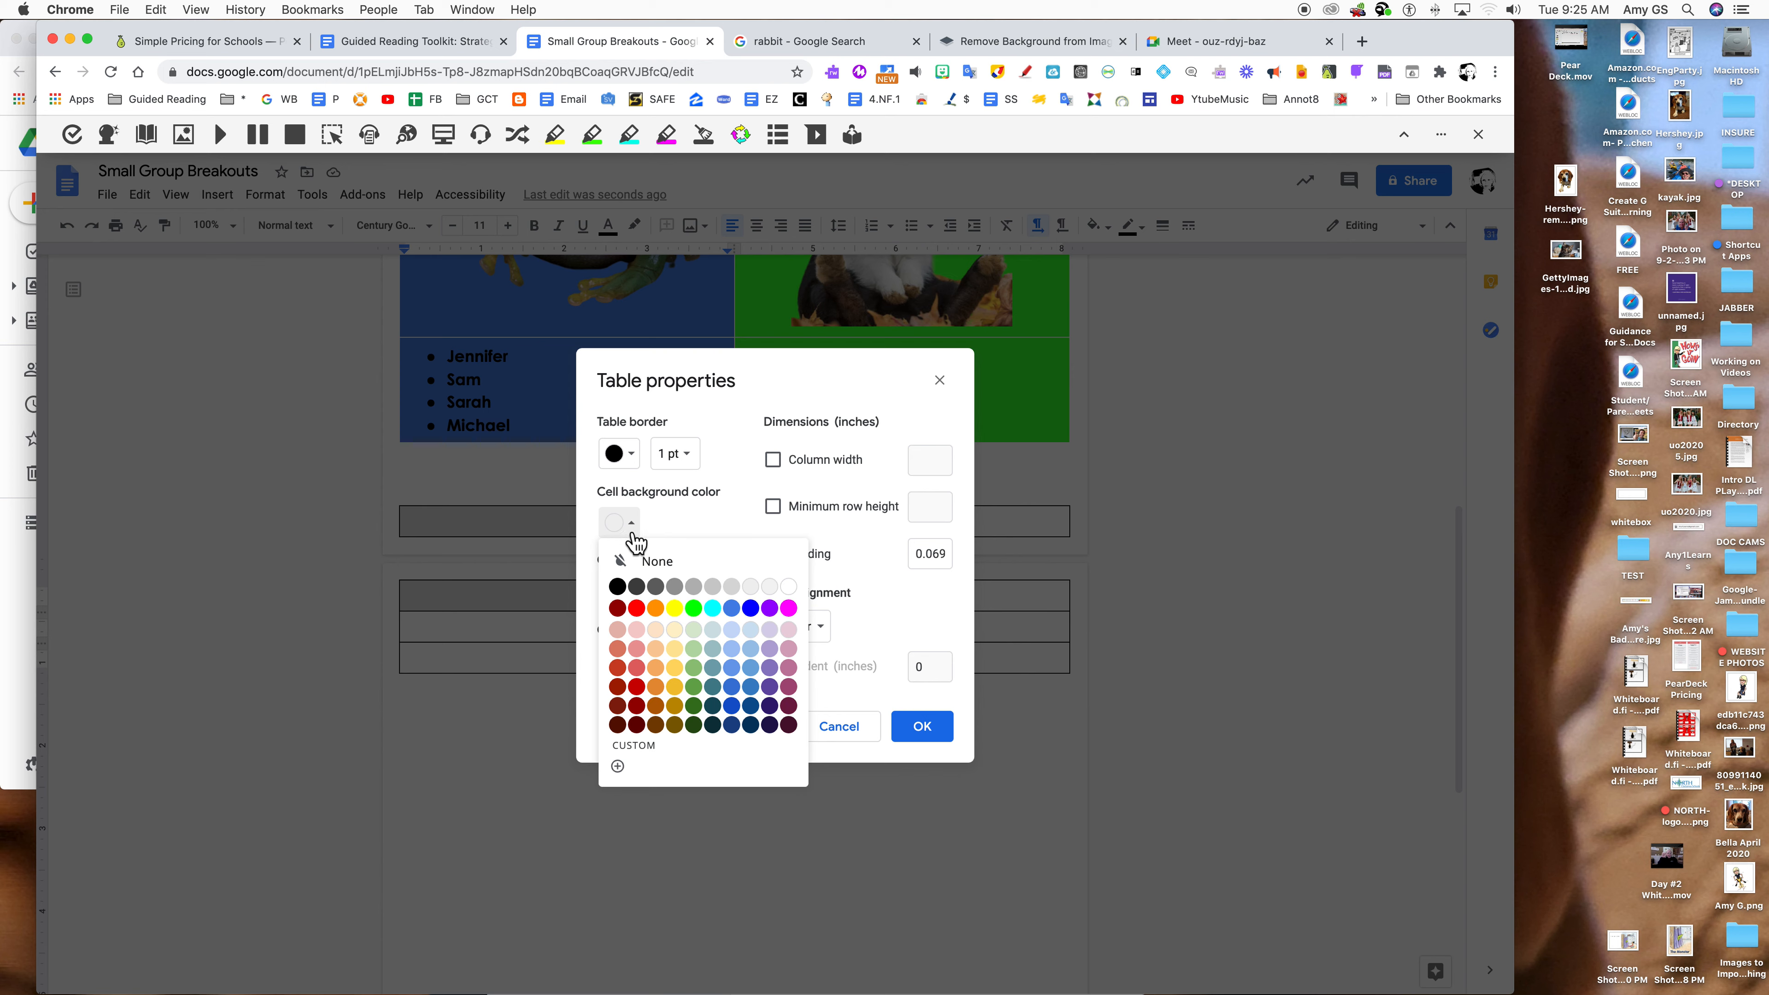
click(673, 608)
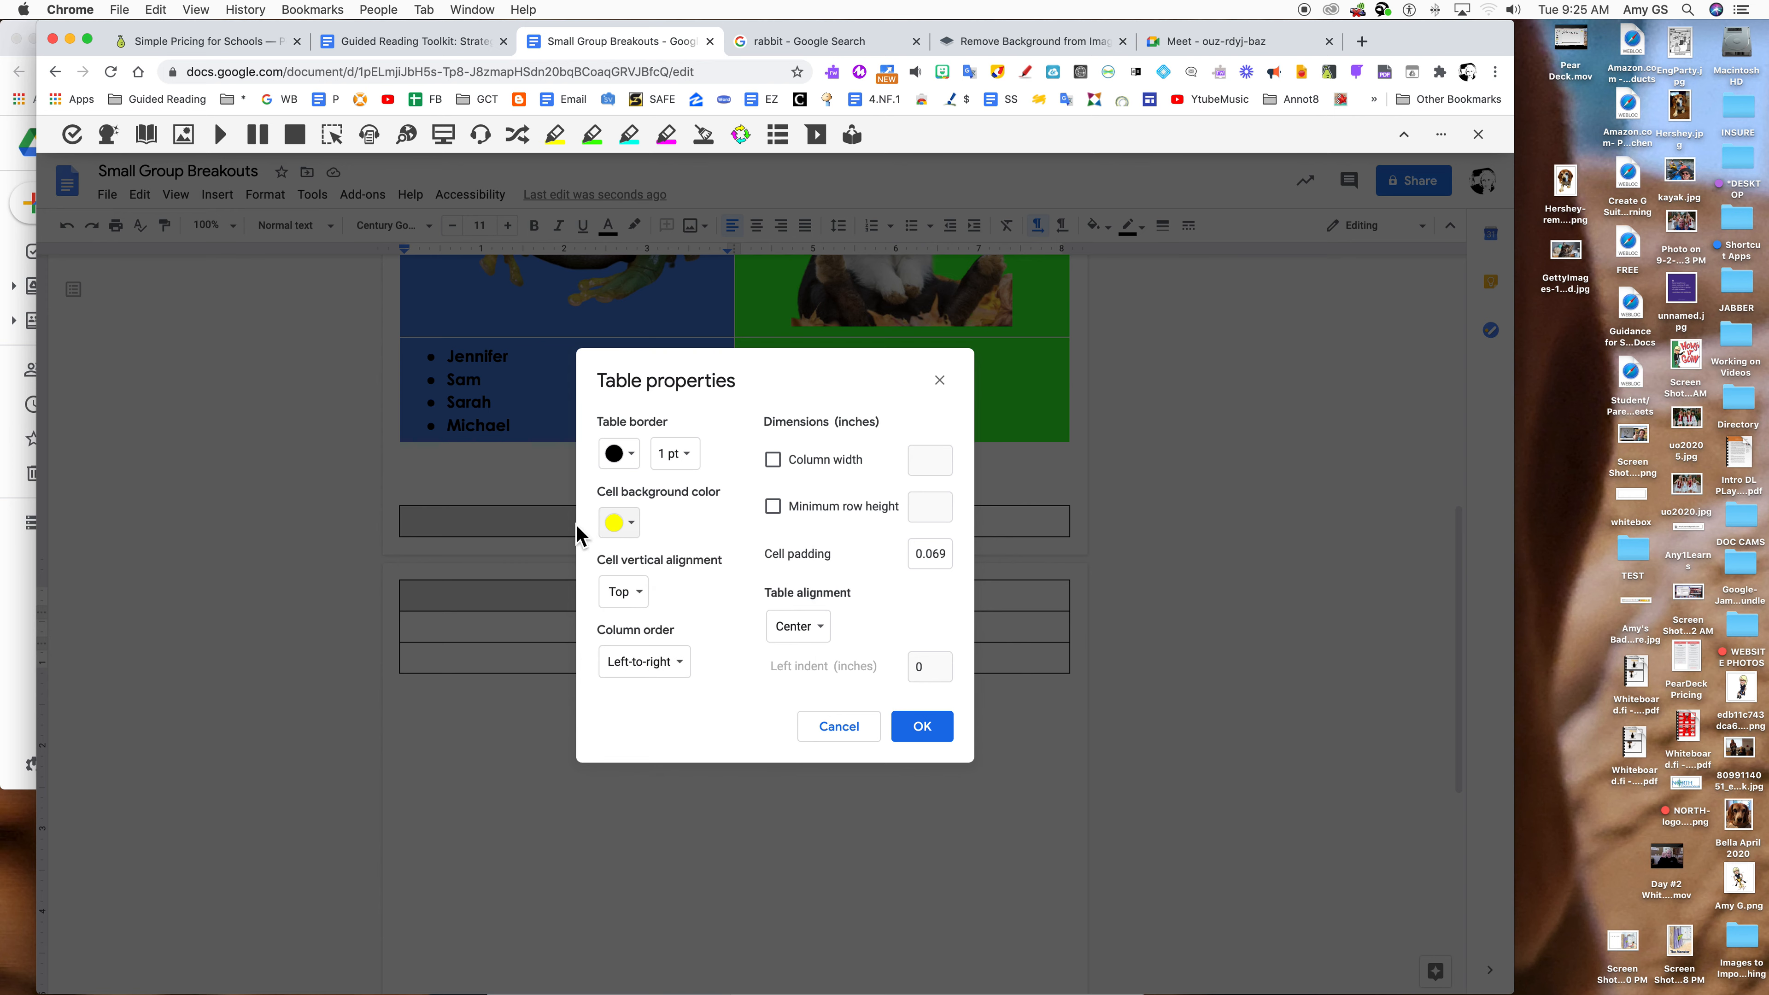
click(634, 457)
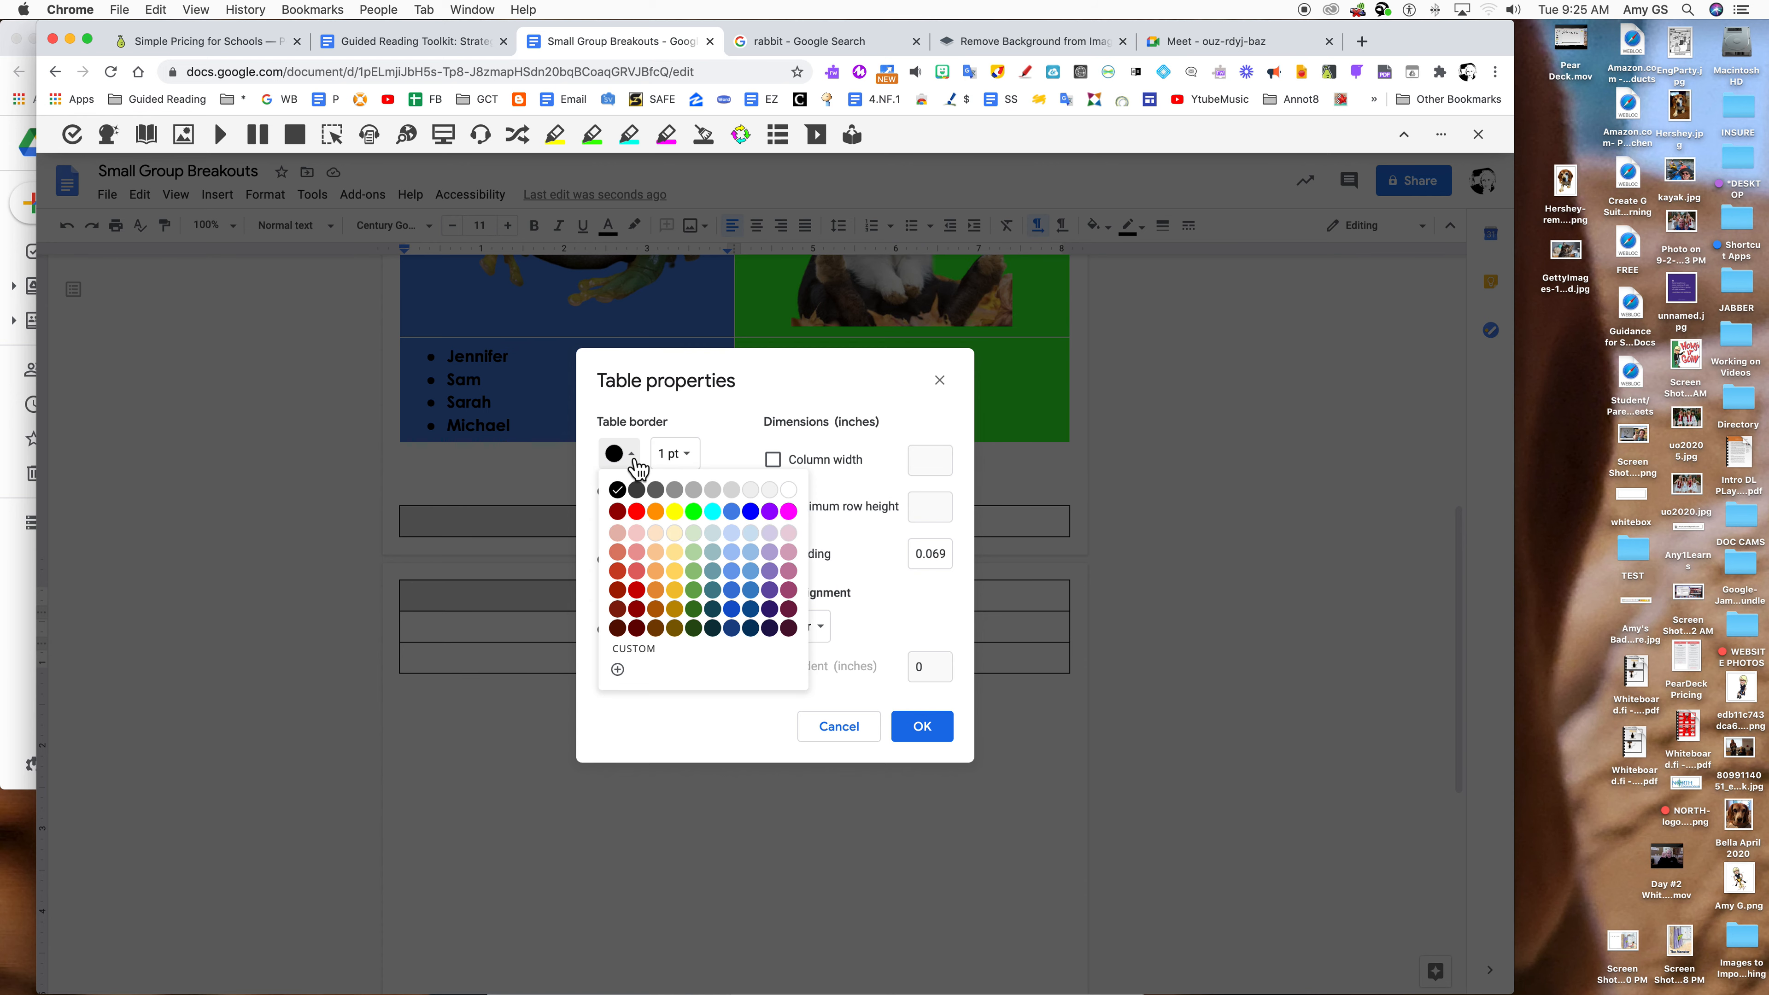
click(788, 489)
click(918, 727)
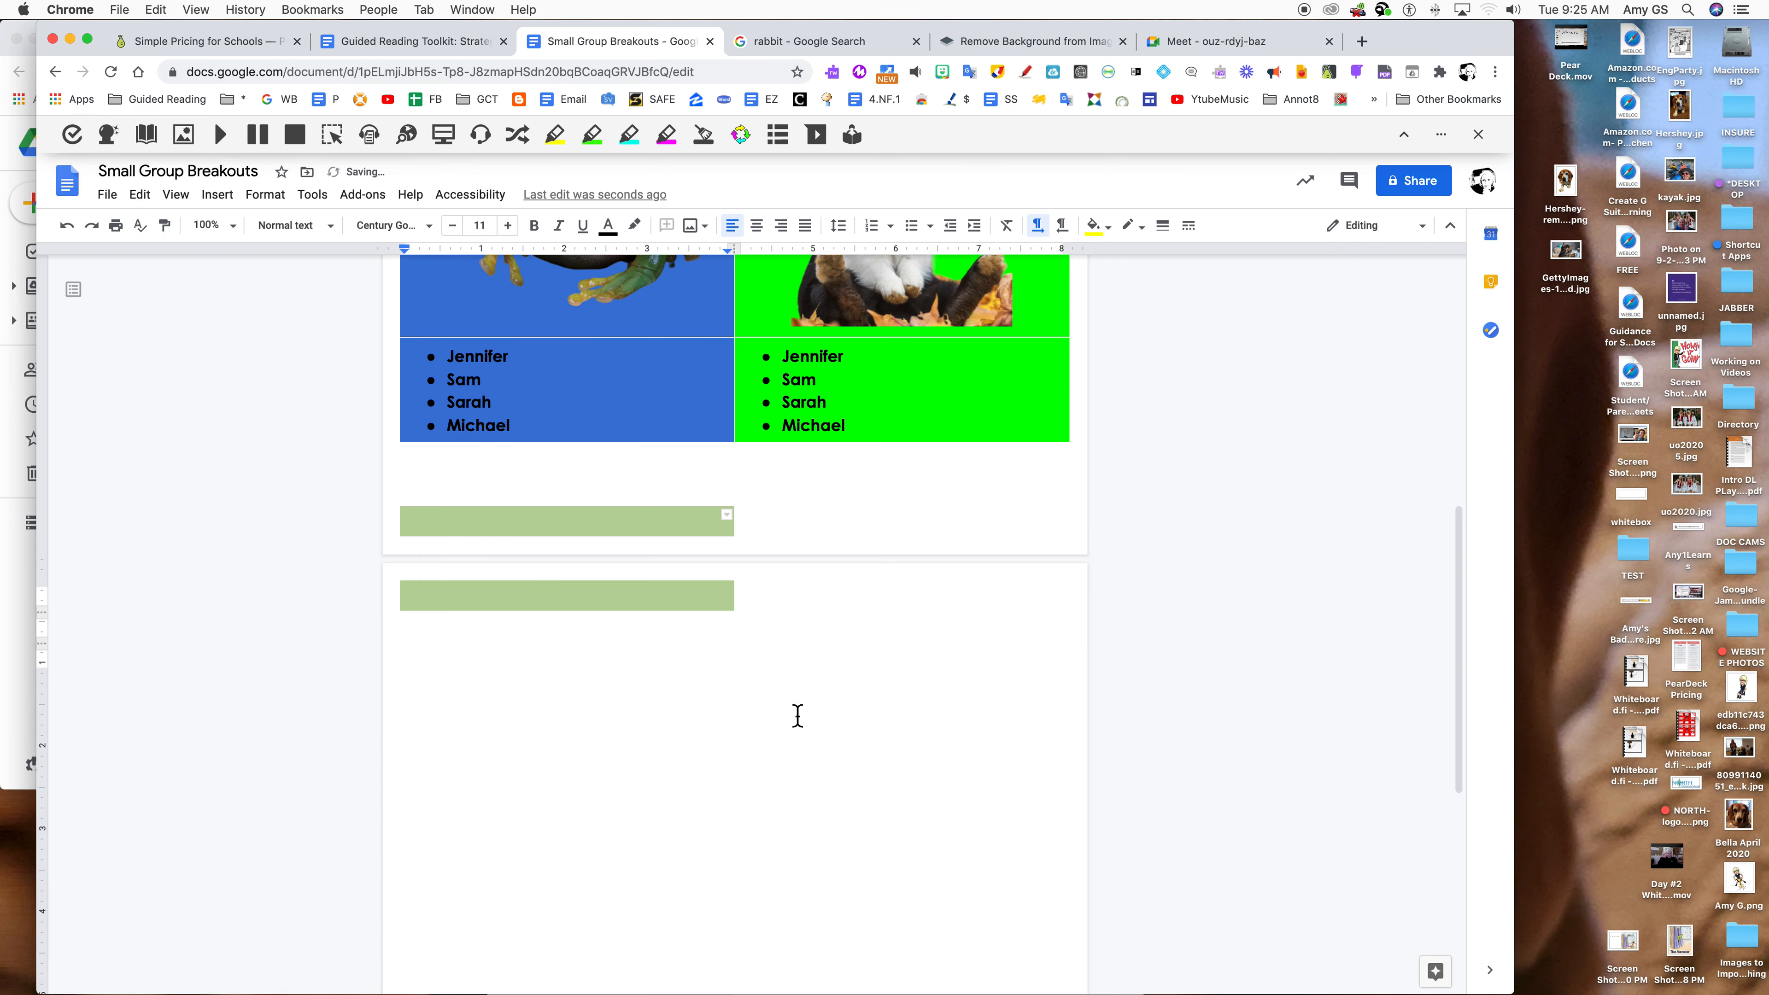
Fill the top two cells of the new table's second column with a purple background.
click(709, 725)
click(581, 525)
click(759, 522)
drag(759, 522, 907, 602)
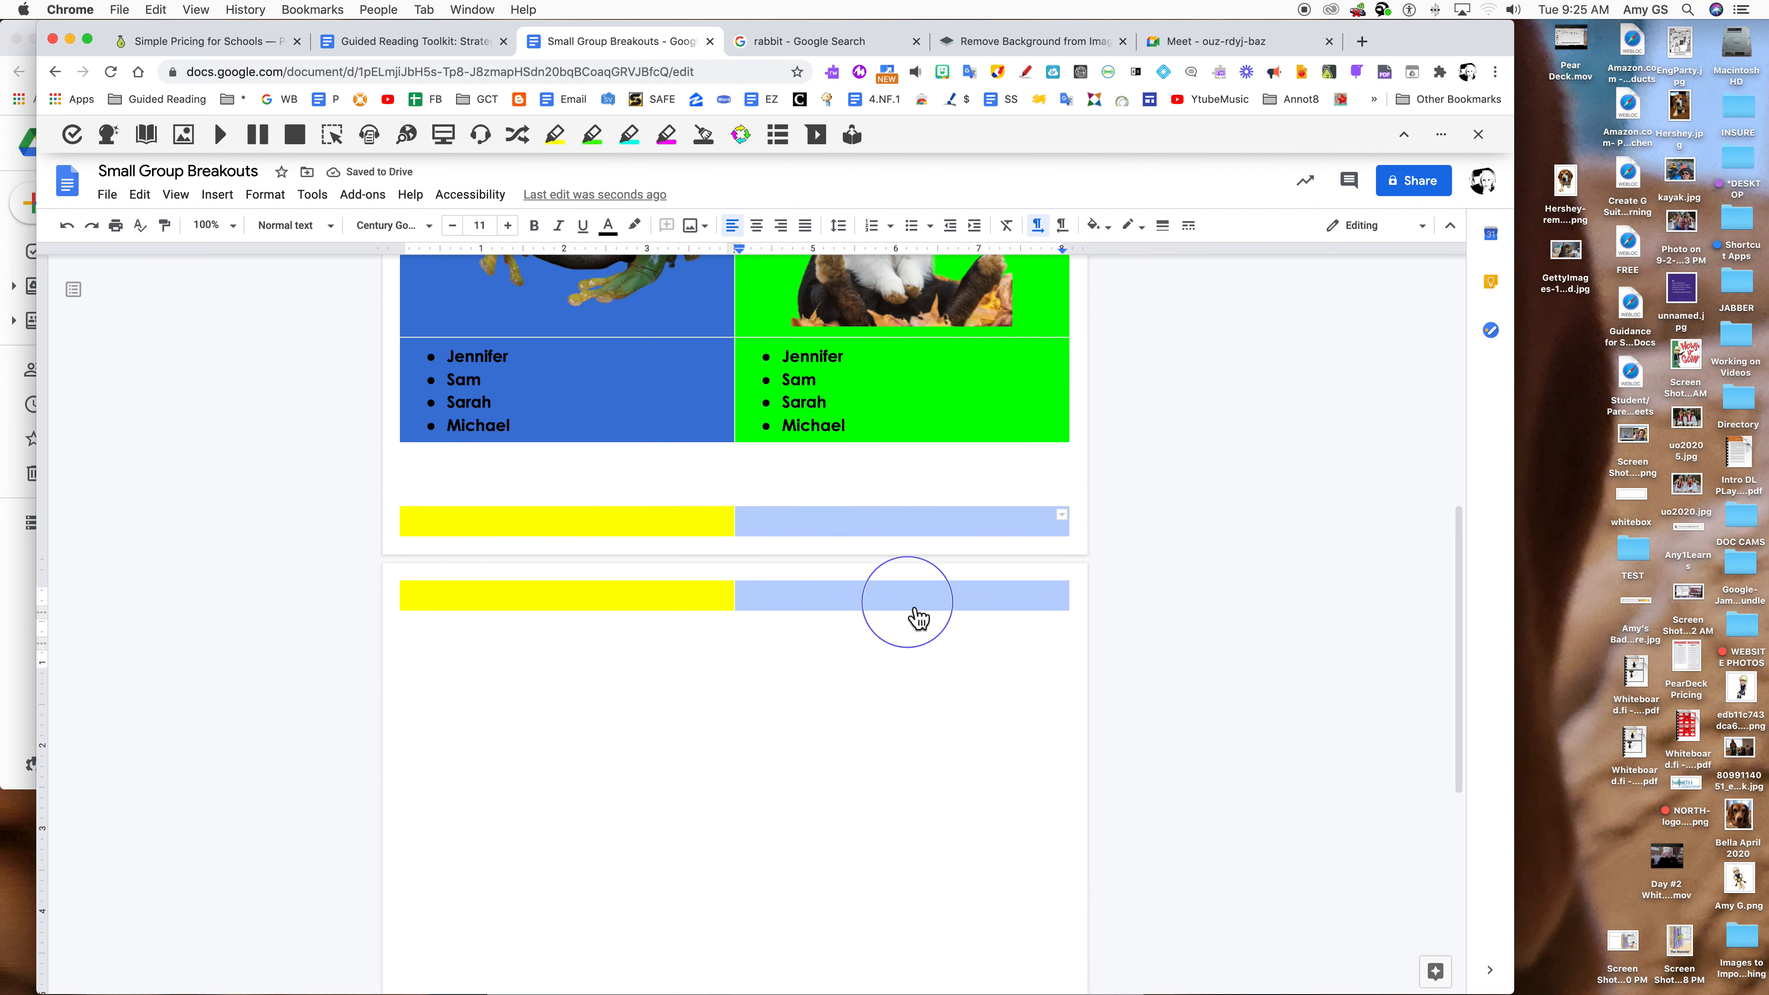
right_click(908, 603)
click(1002, 890)
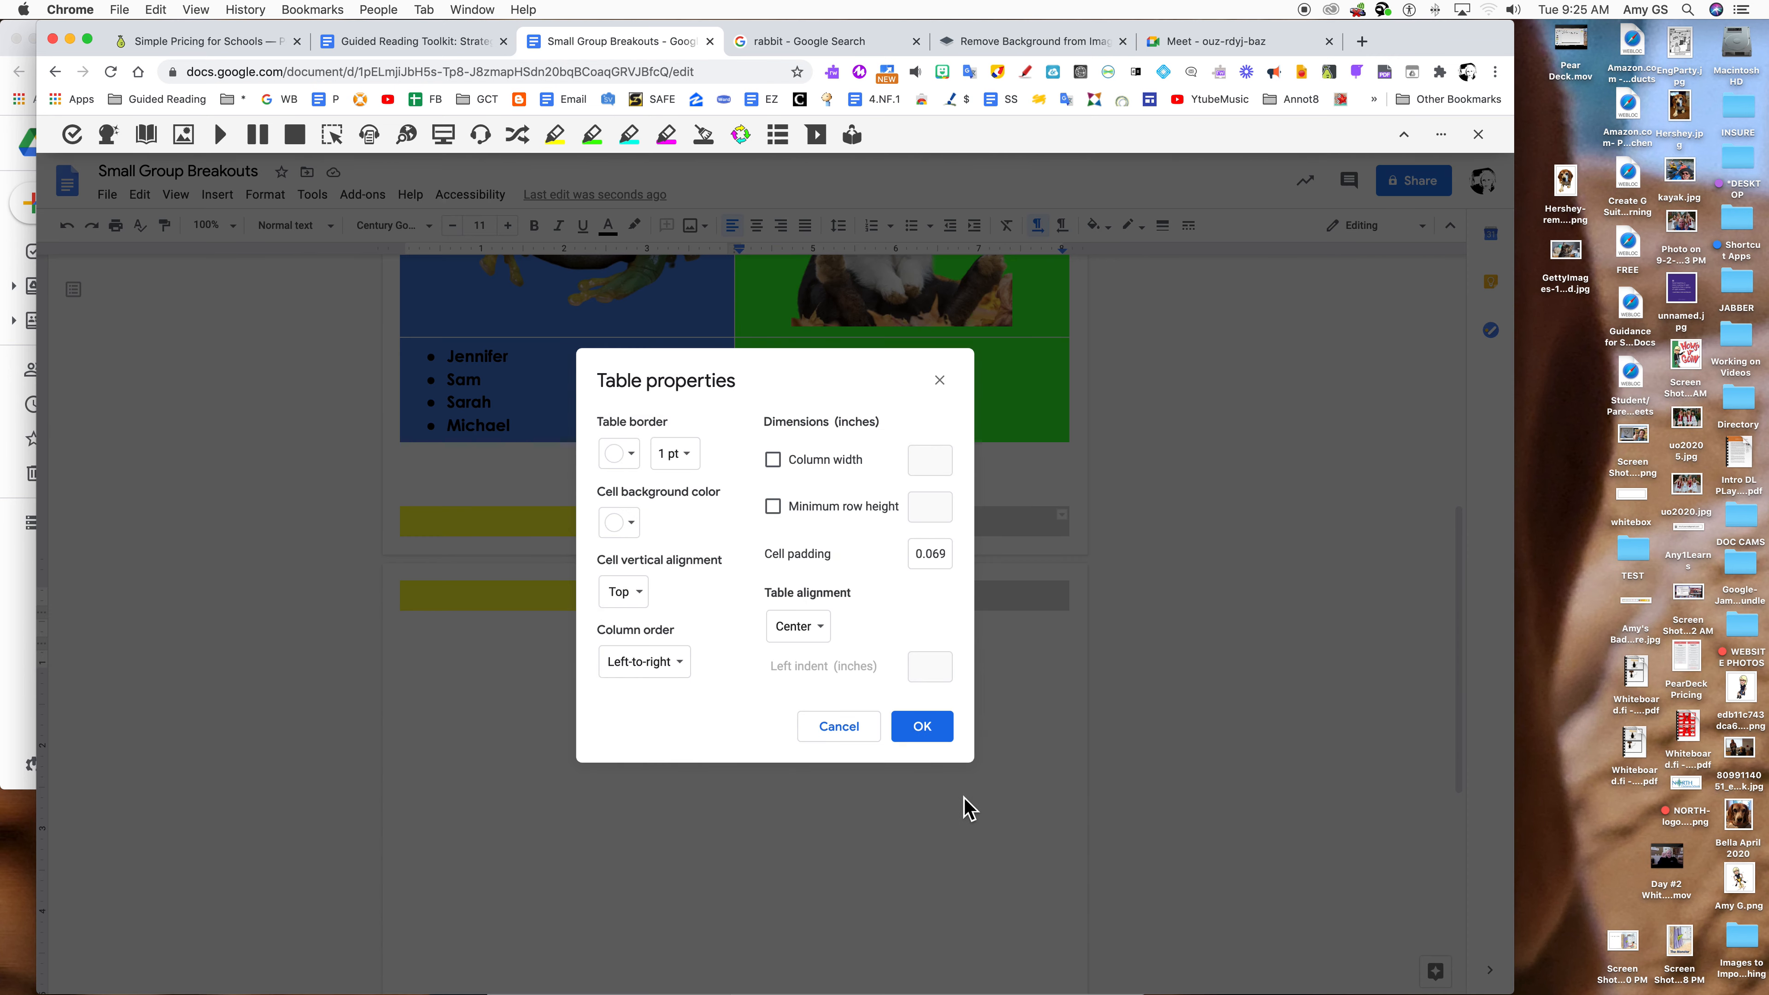
click(619, 522)
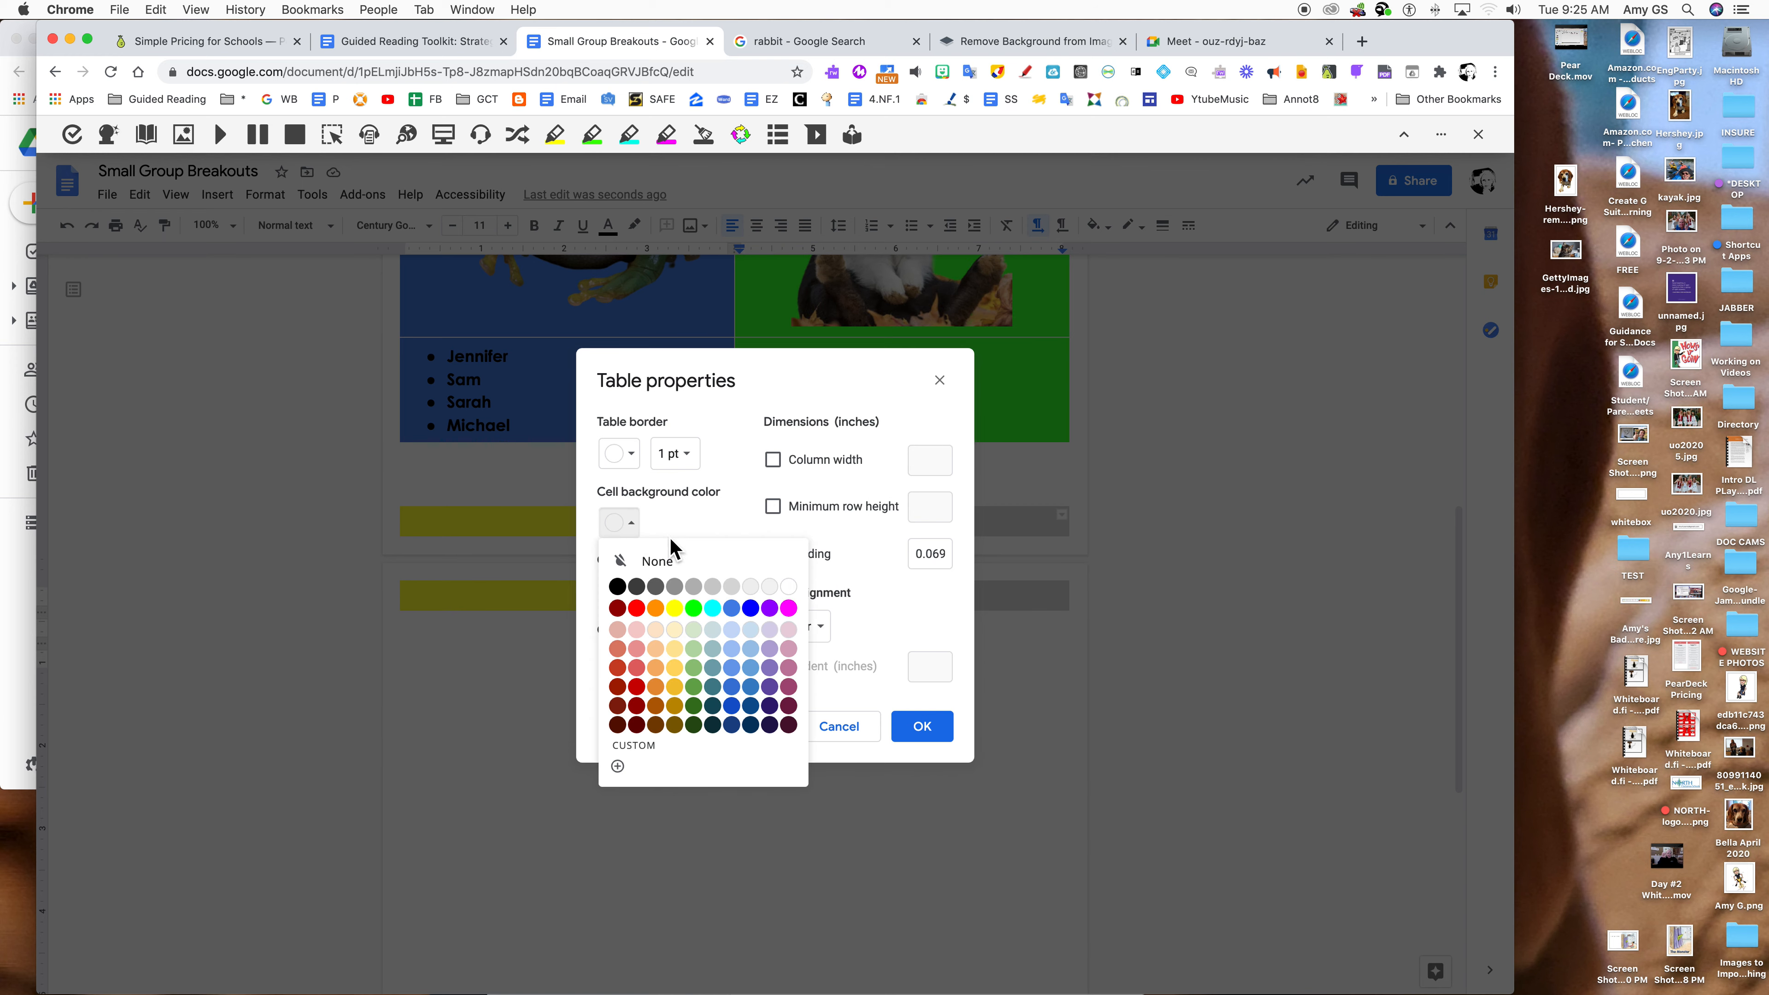
click(768, 609)
click(924, 727)
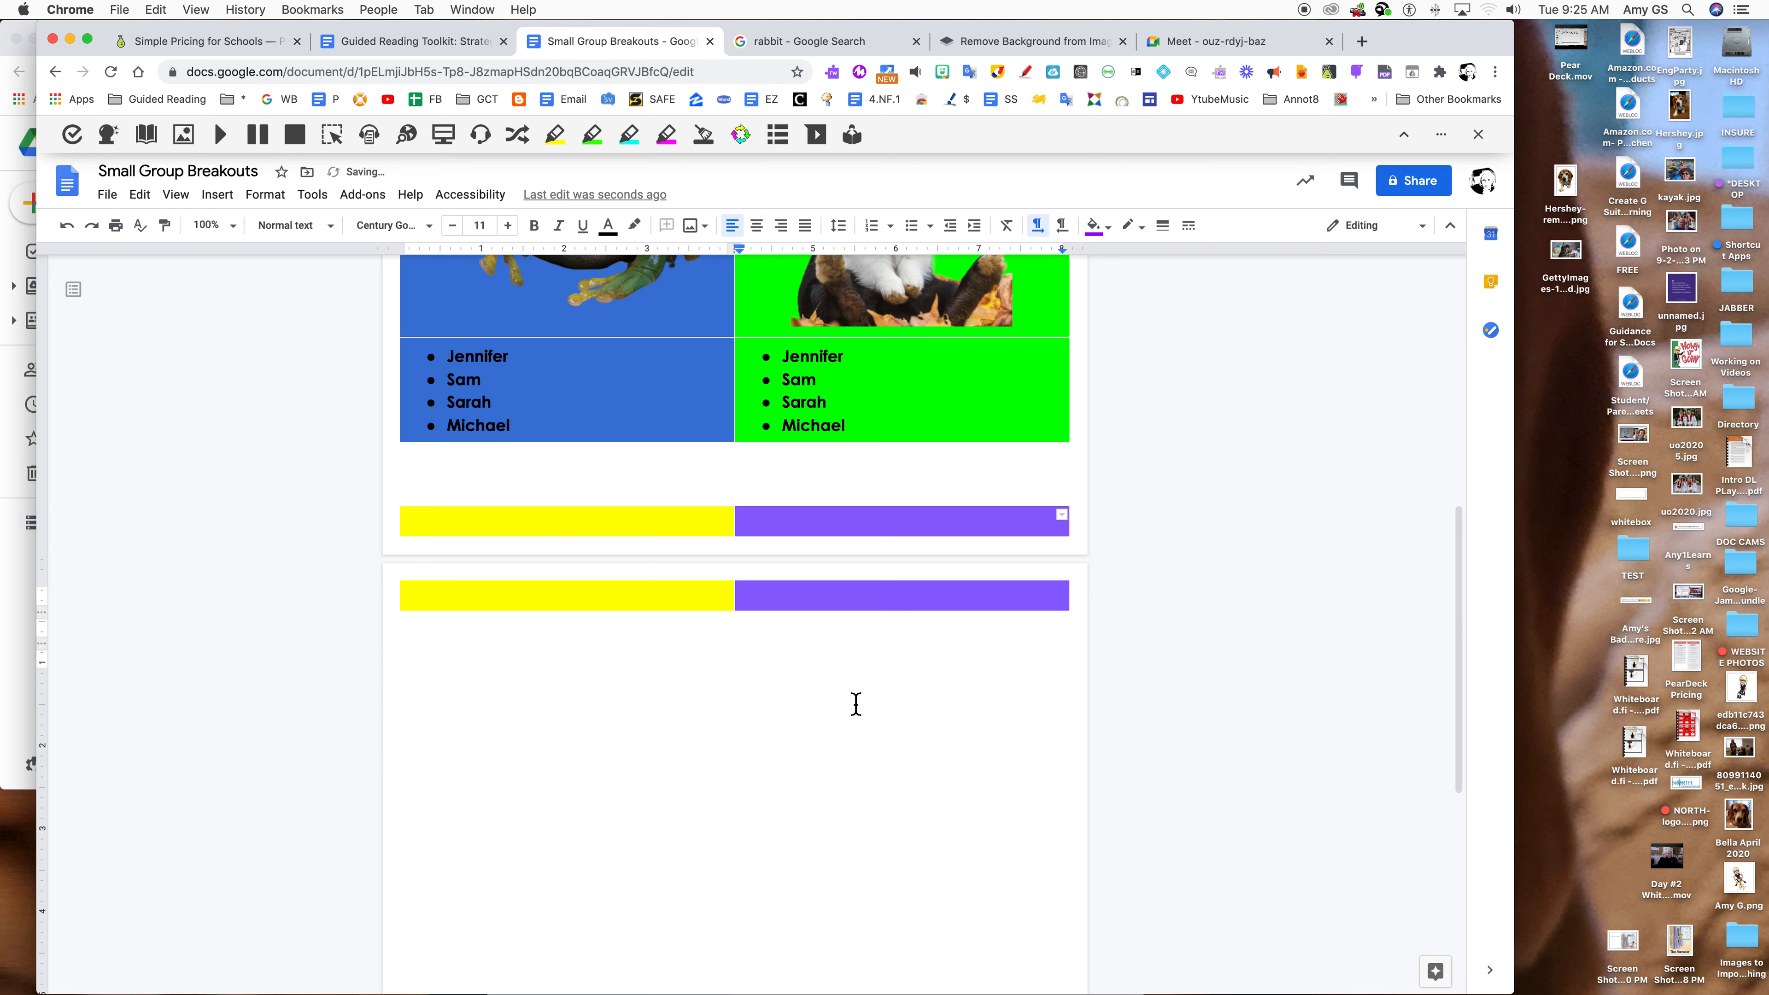
Save the previewed black-and-white rabbit photo from the Google image results to the Desktop as a JPEG.
click(541, 523)
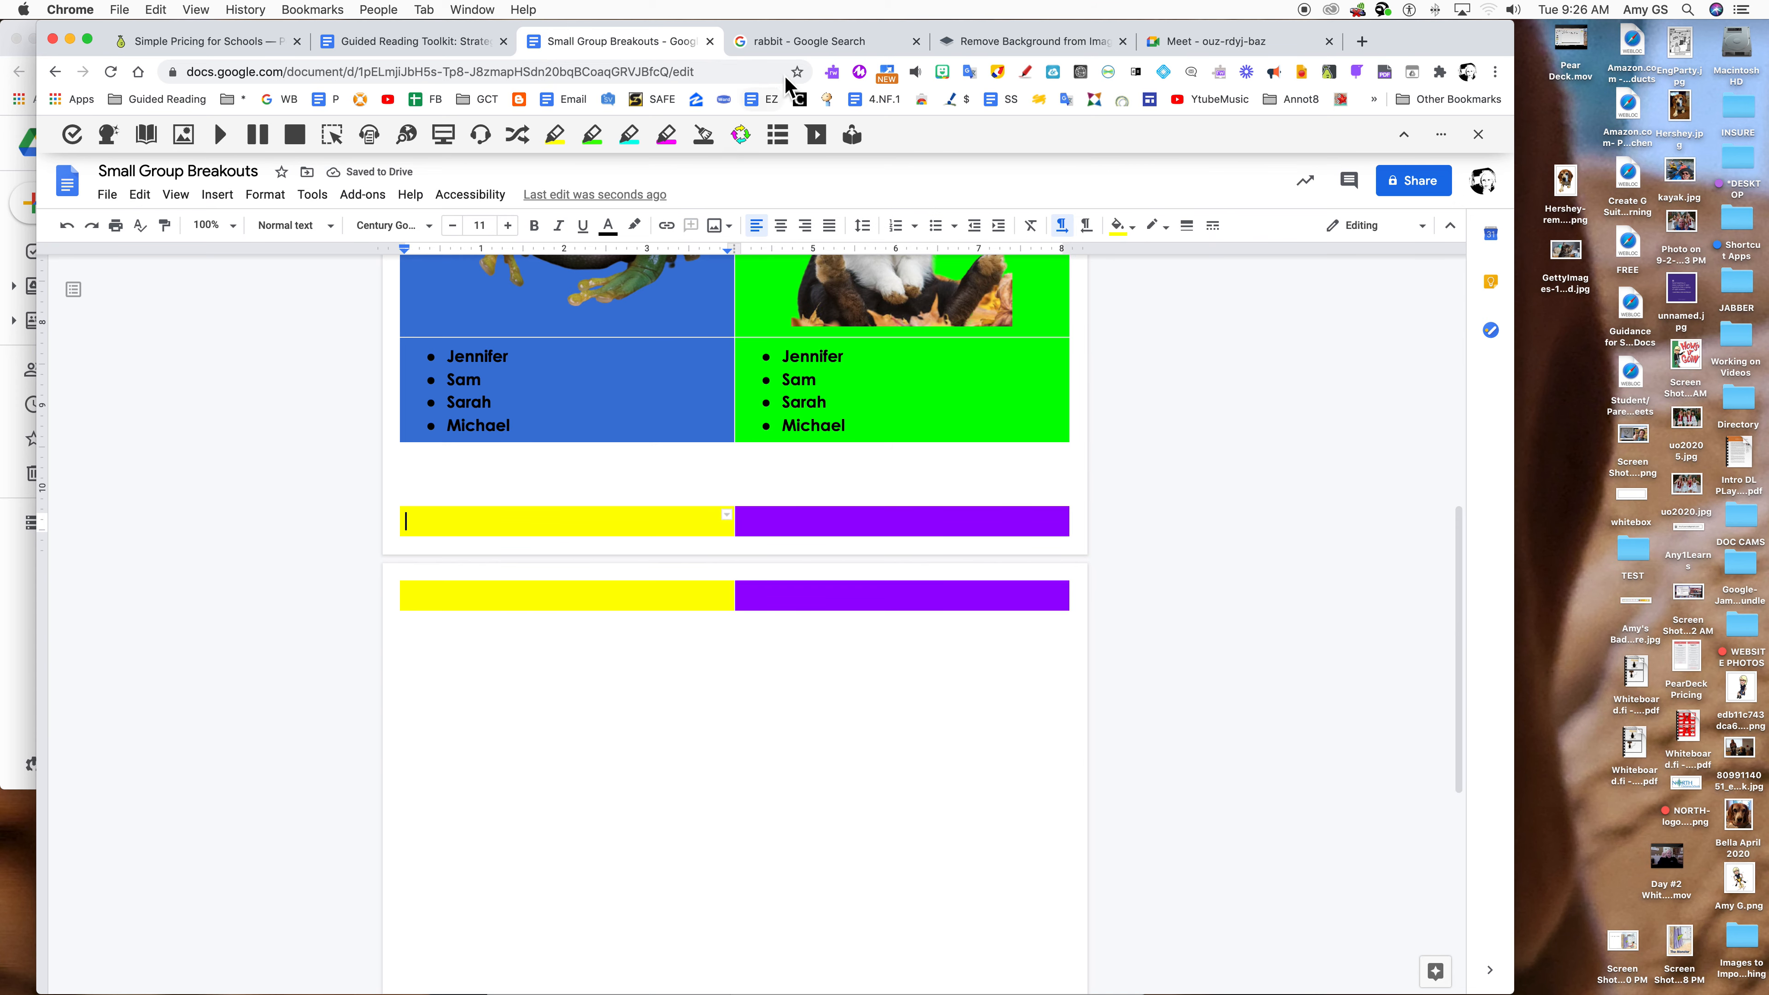
click(801, 46)
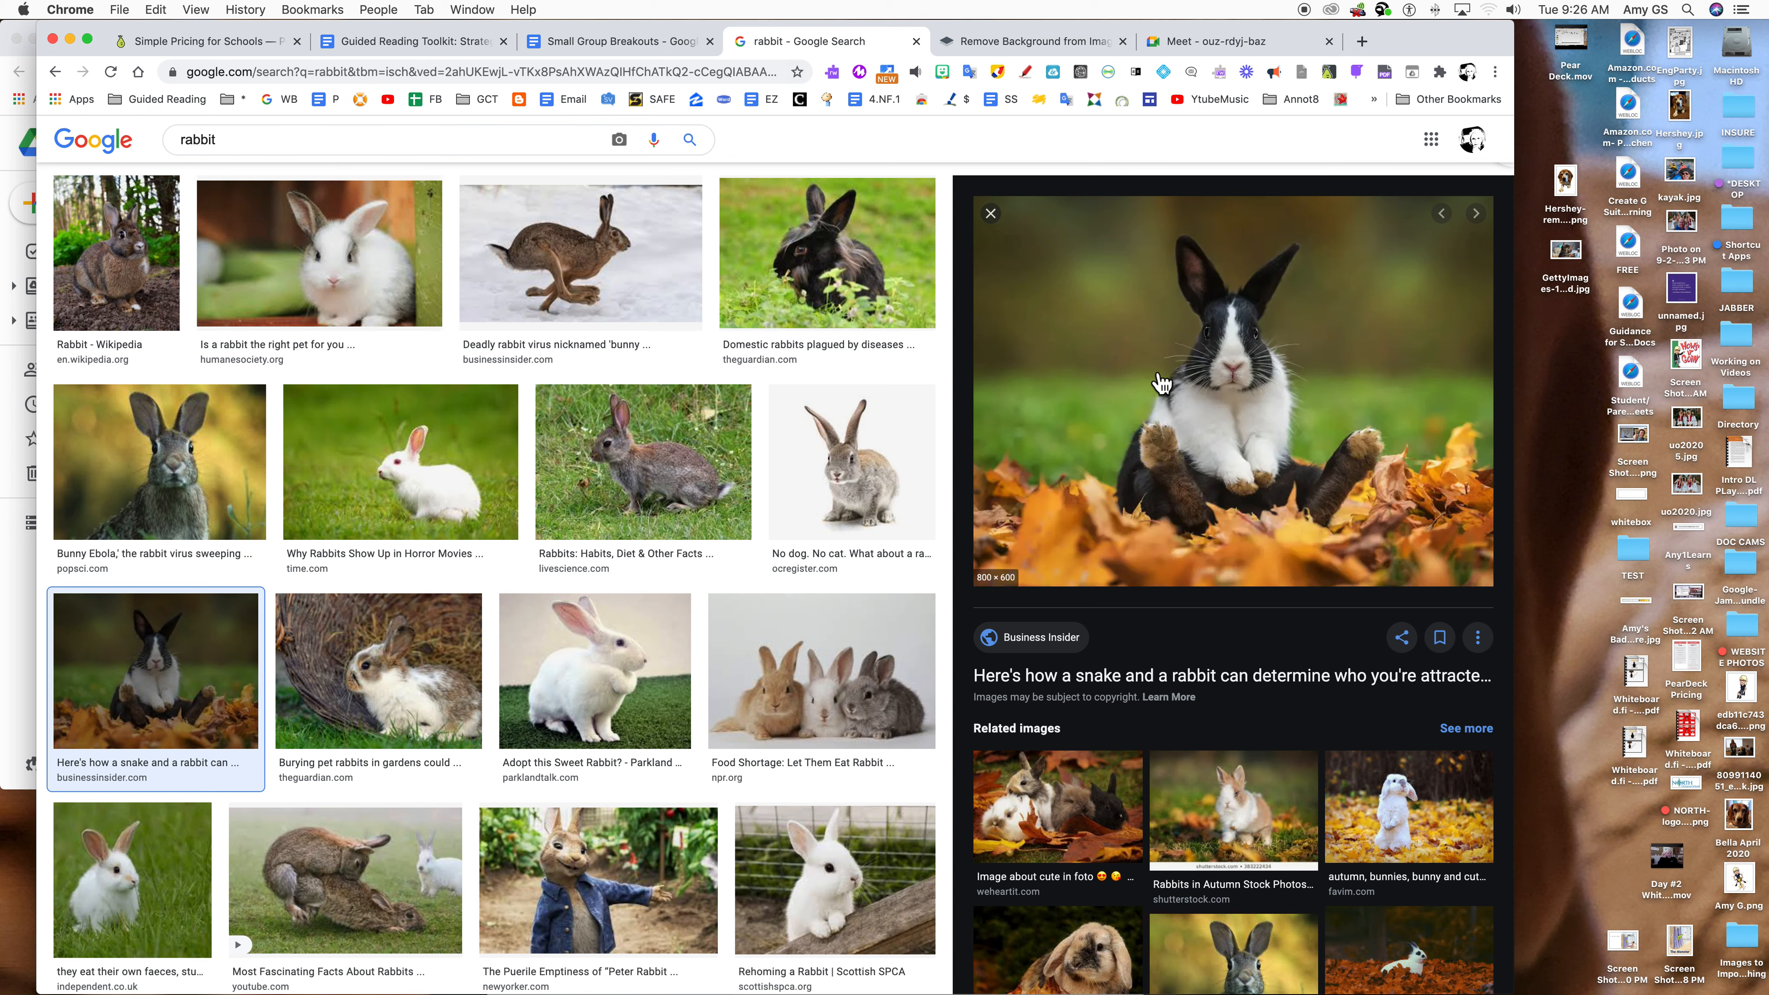
right_click(1162, 370)
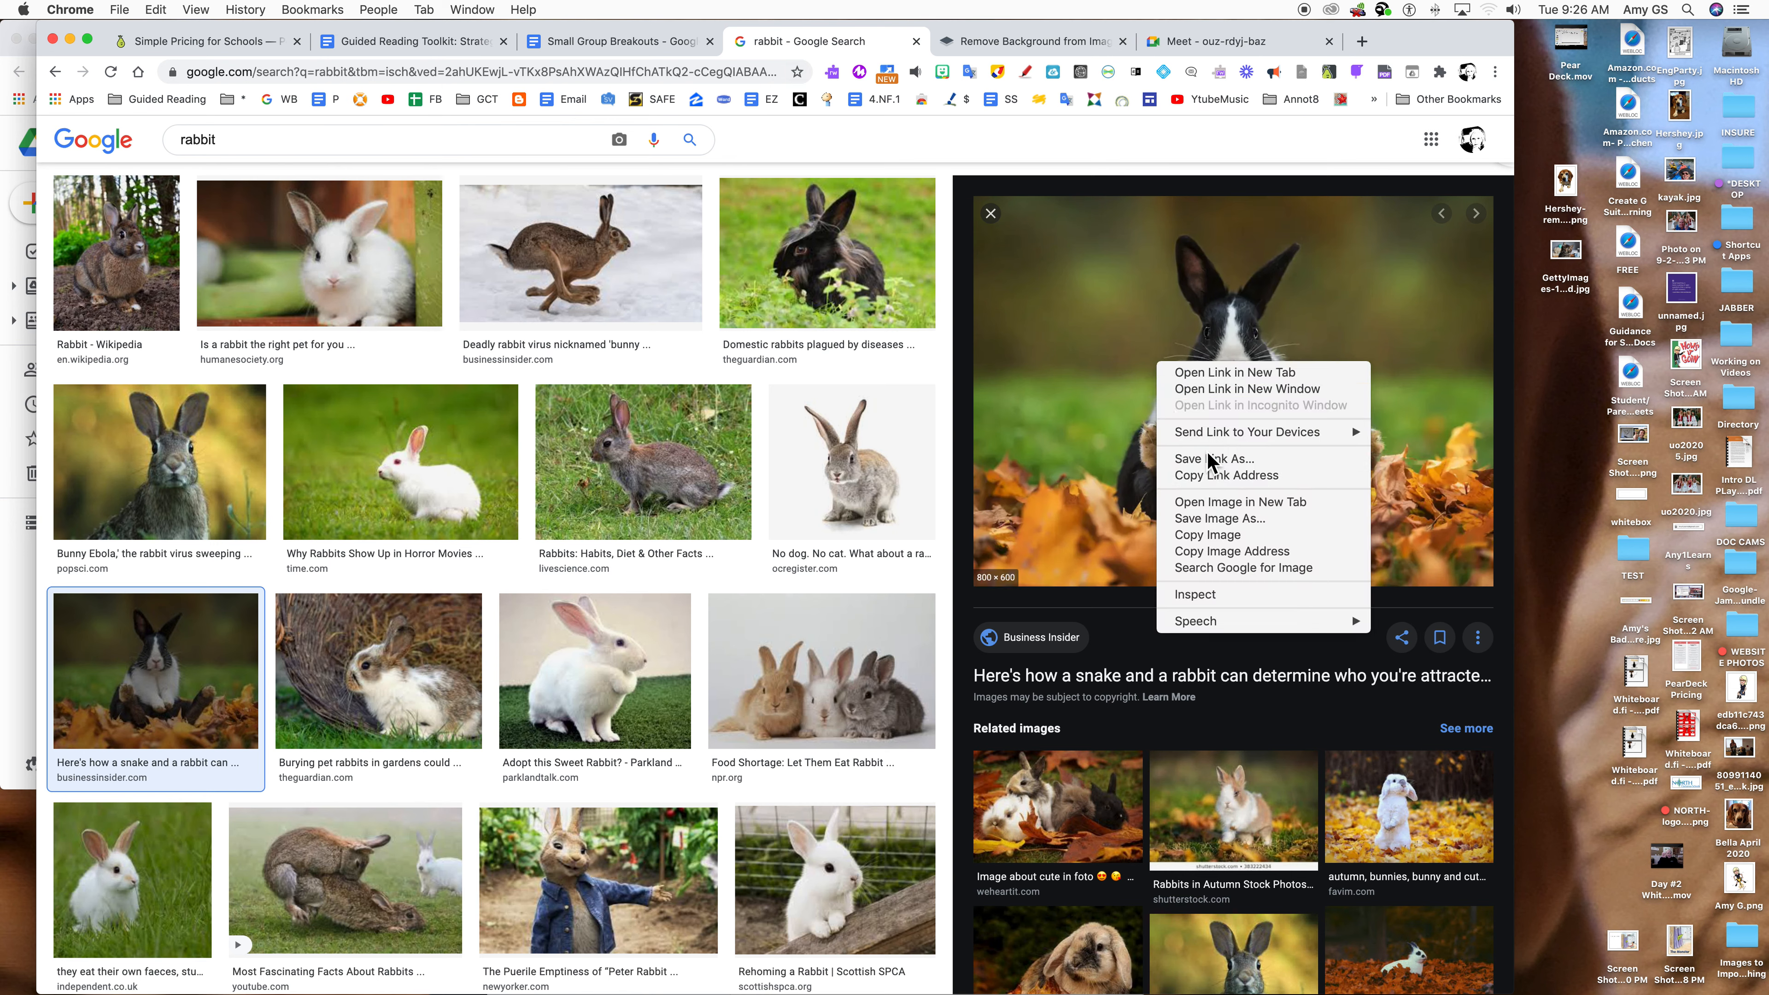
click(1207, 519)
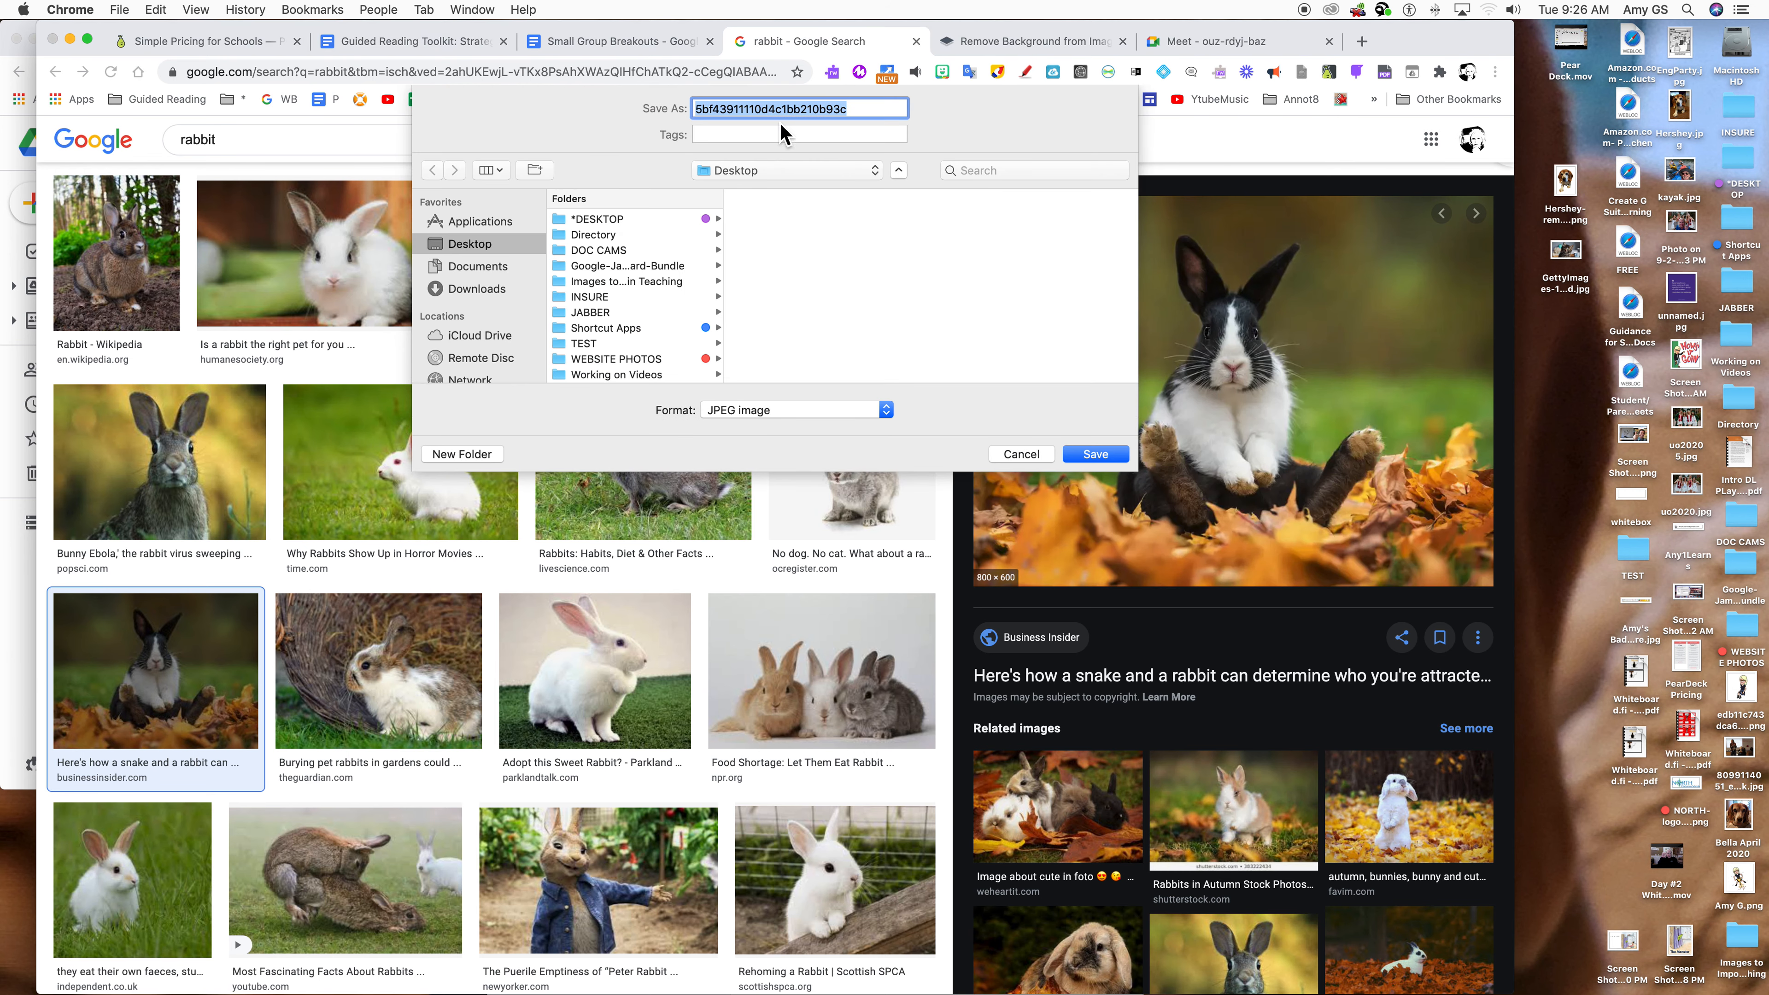
click(1095, 454)
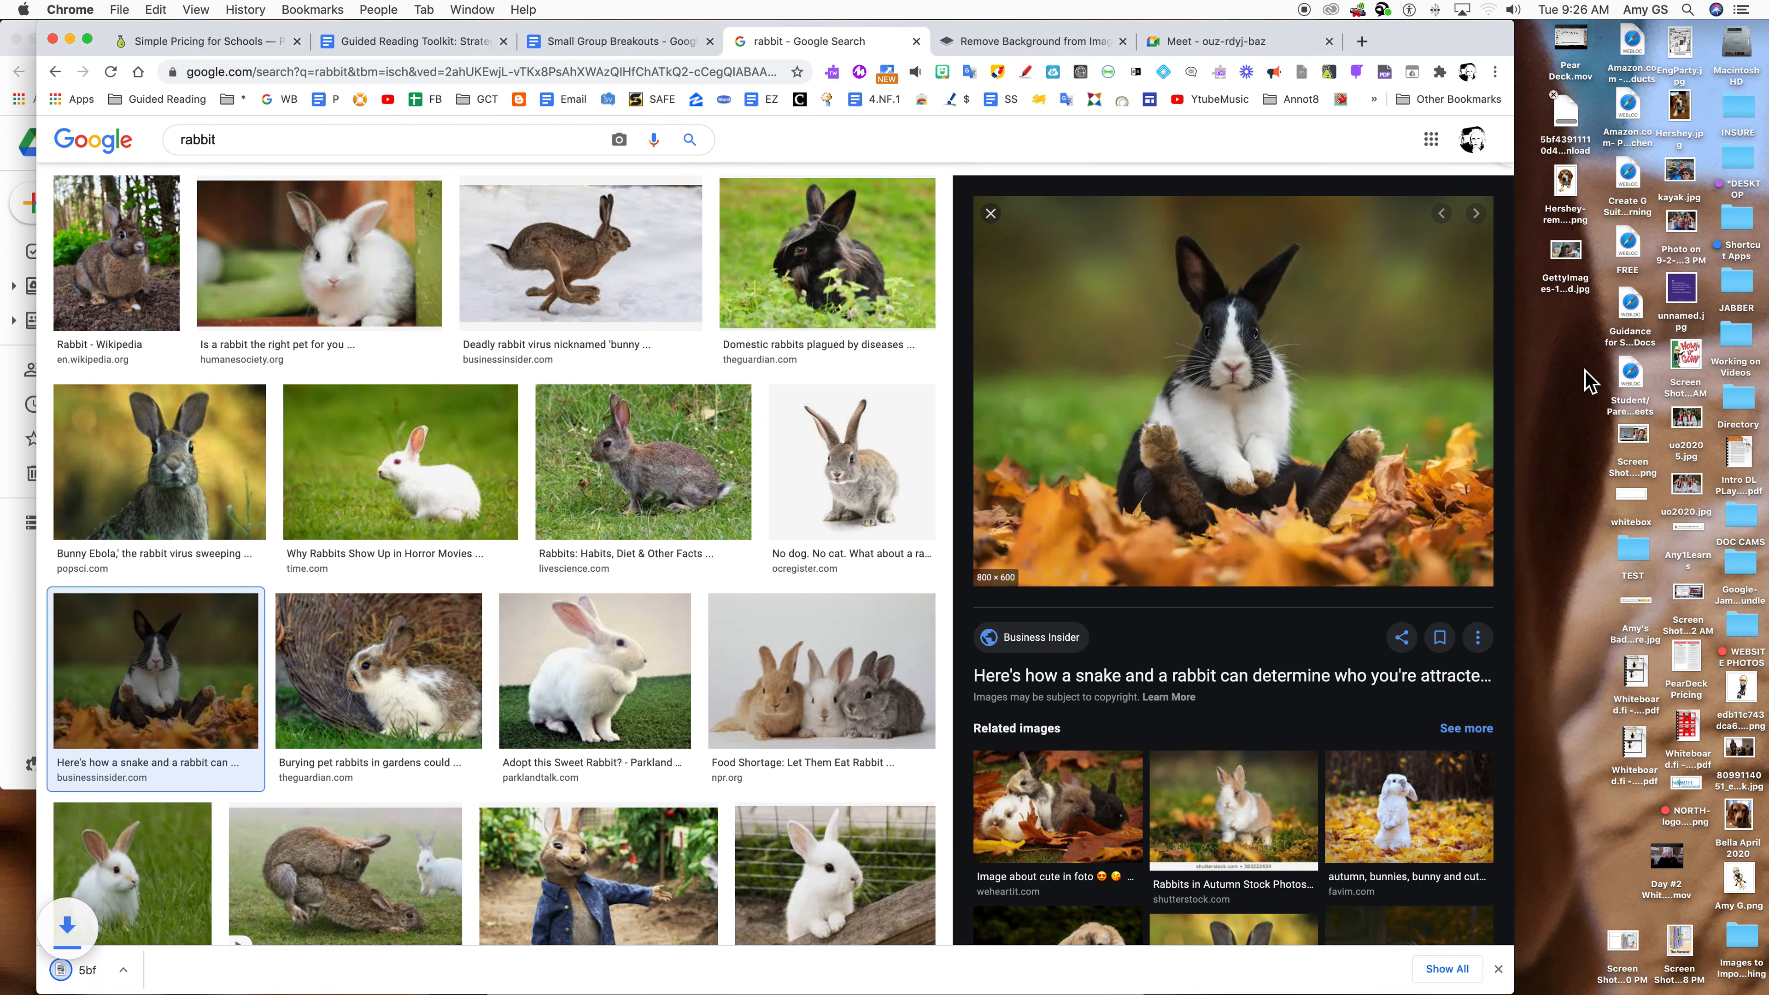
Switch to remove.bg, upload the saved rabbit photo from the Desktop, and download the preview version with its background removed.
click(1061, 58)
click(261, 79)
key(Right)
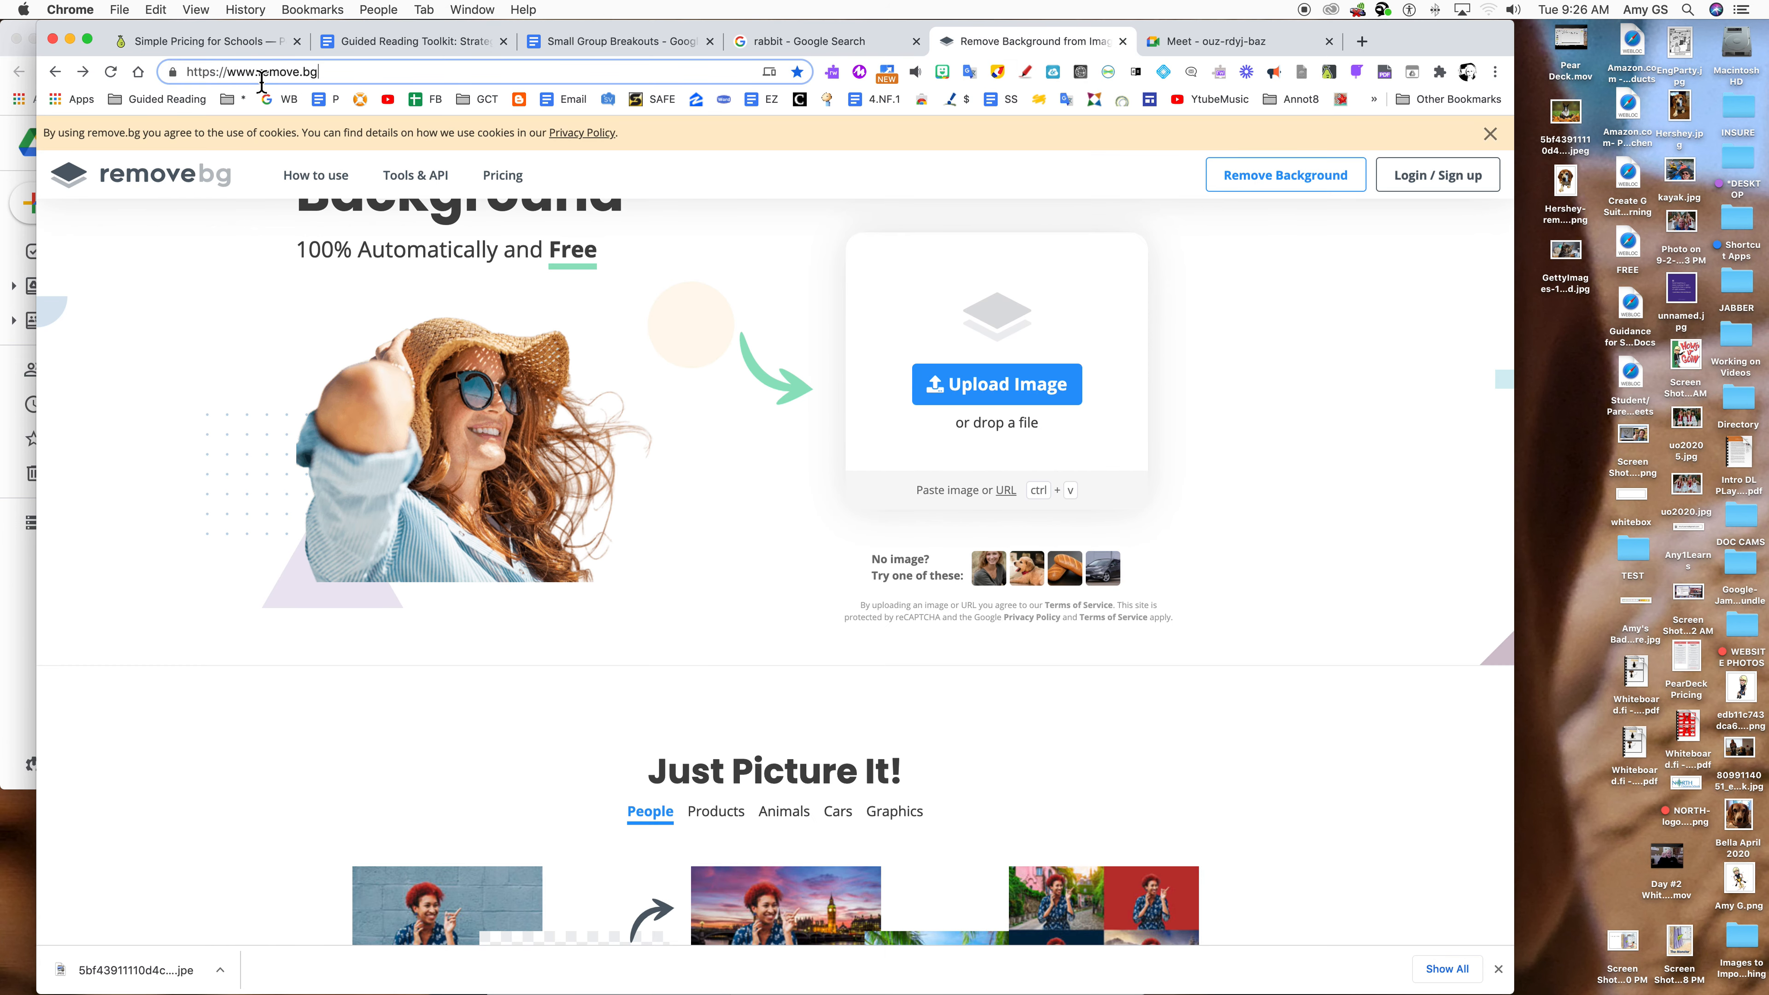
click(1008, 393)
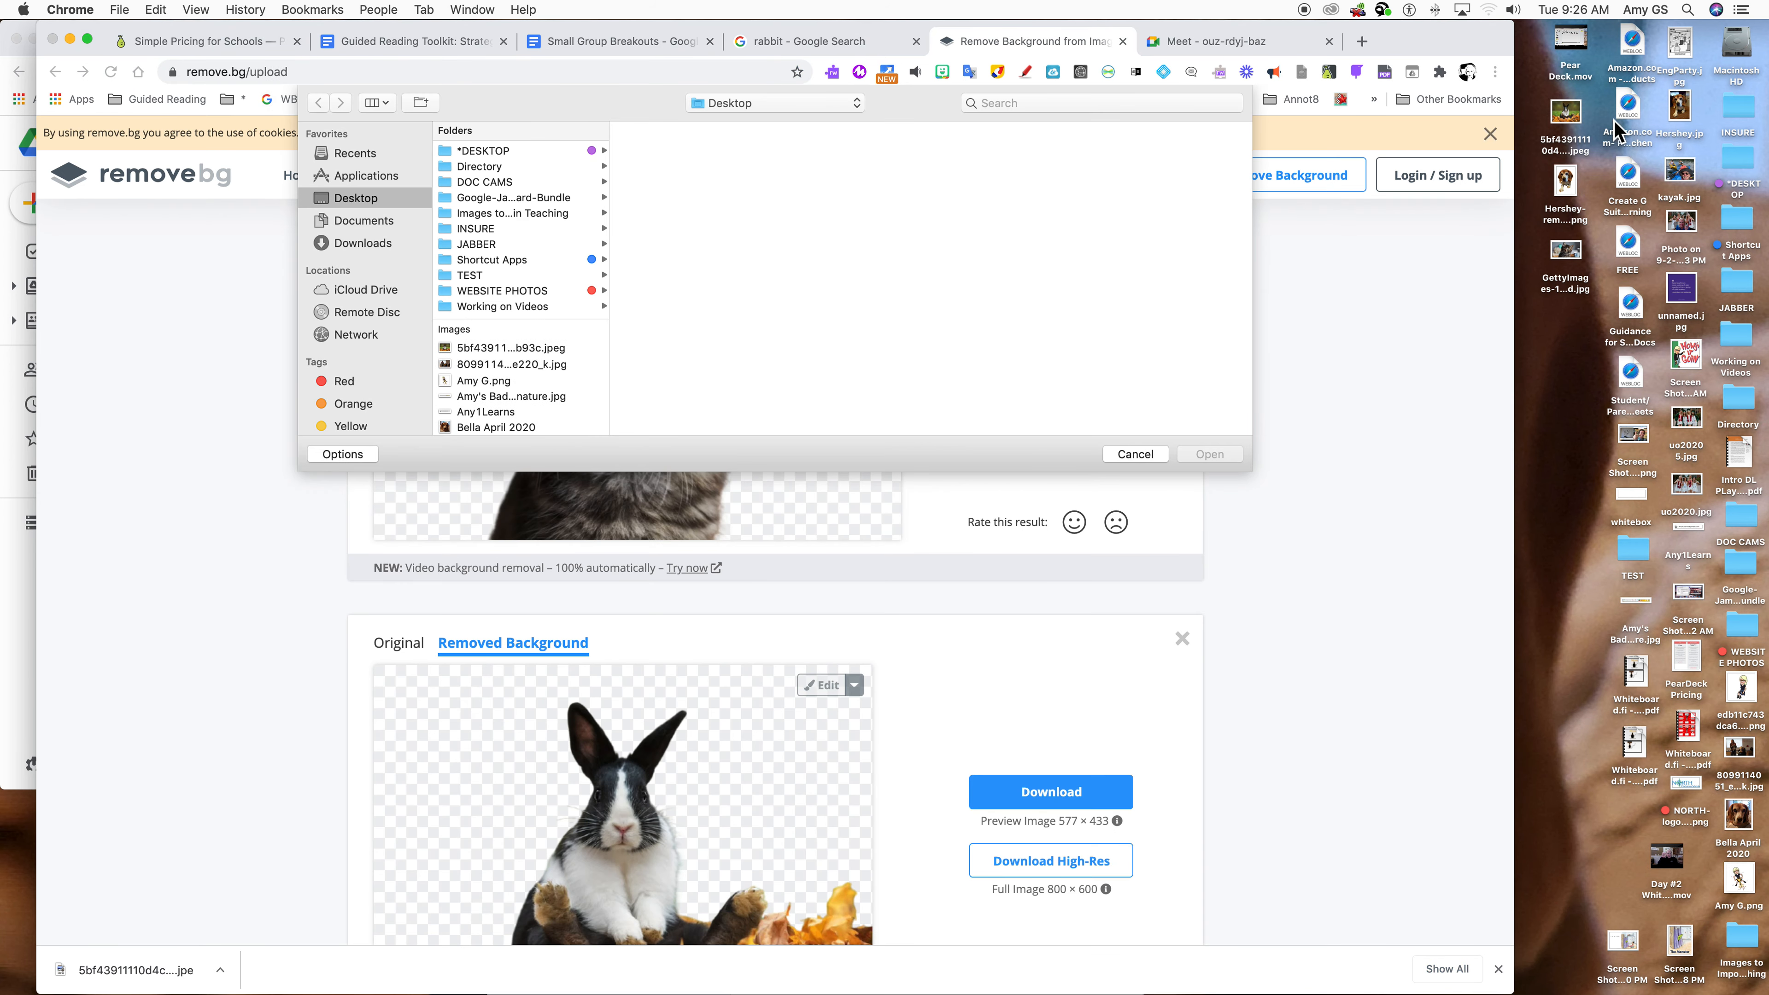
click(501, 347)
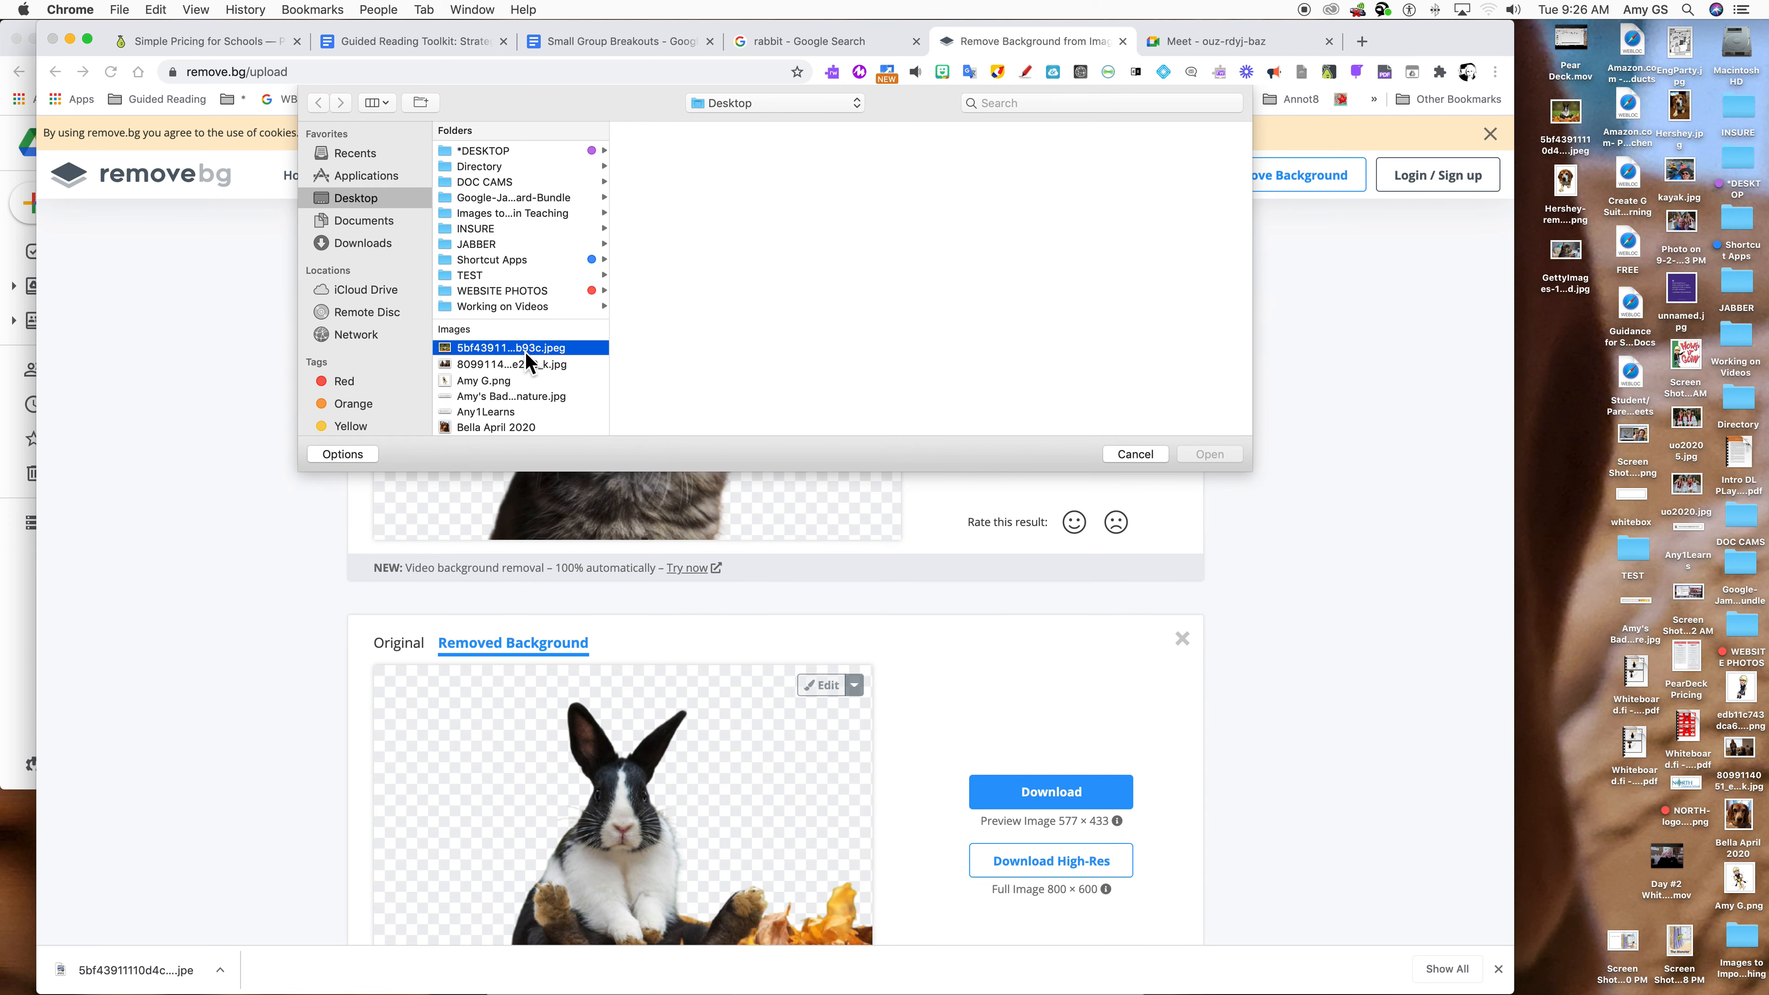
click(1199, 454)
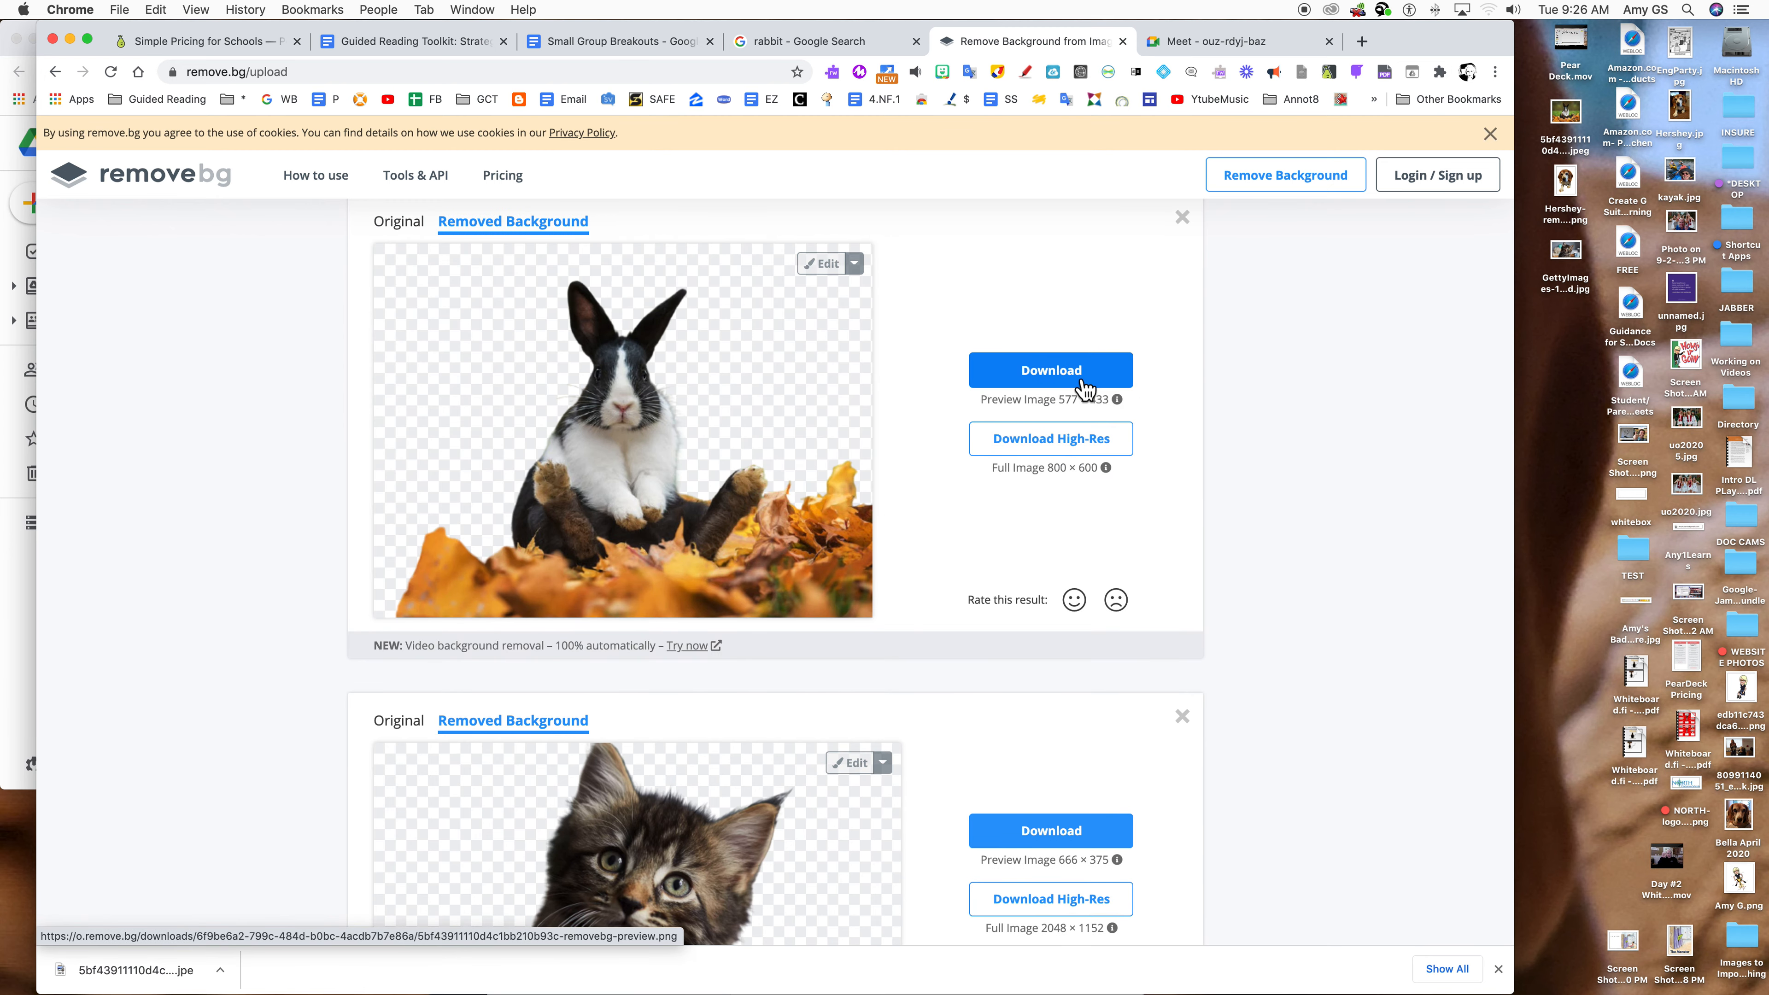
click(1066, 377)
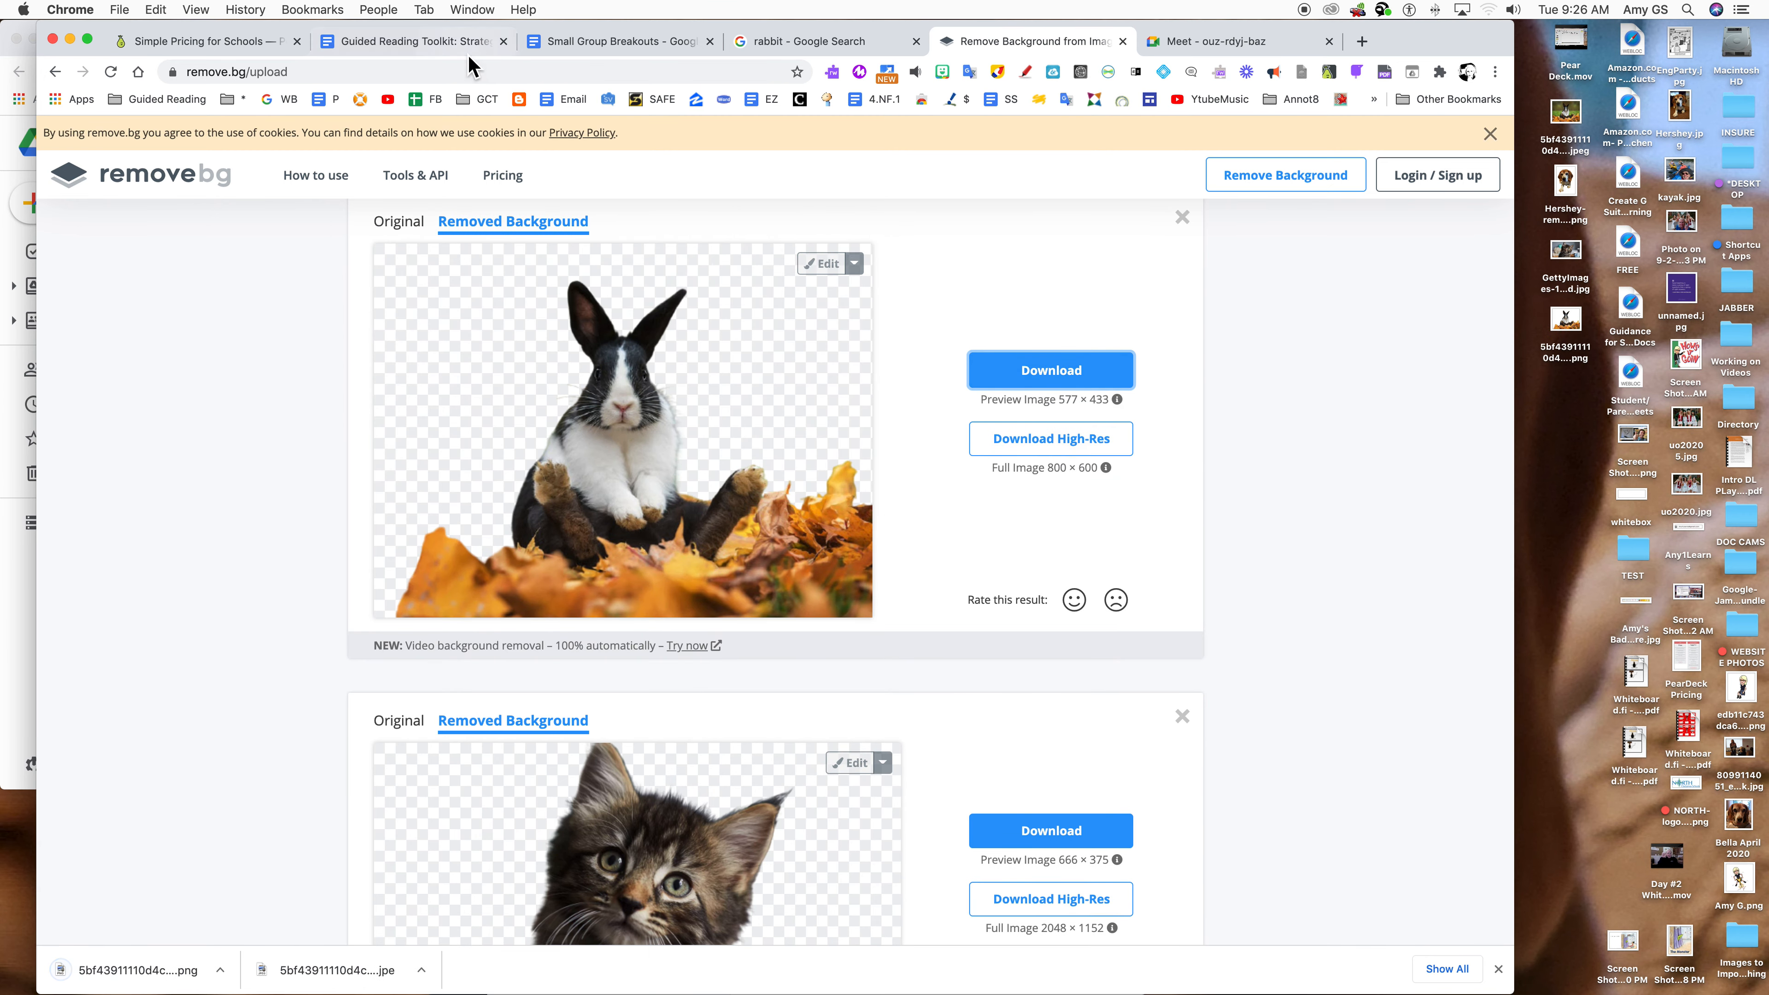
Return to the Small Group Breakouts document and place the background-free rabbit PNG from the desktop into the top yellow cell.
click(564, 43)
click(1568, 431)
drag(1566, 323, 613, 524)
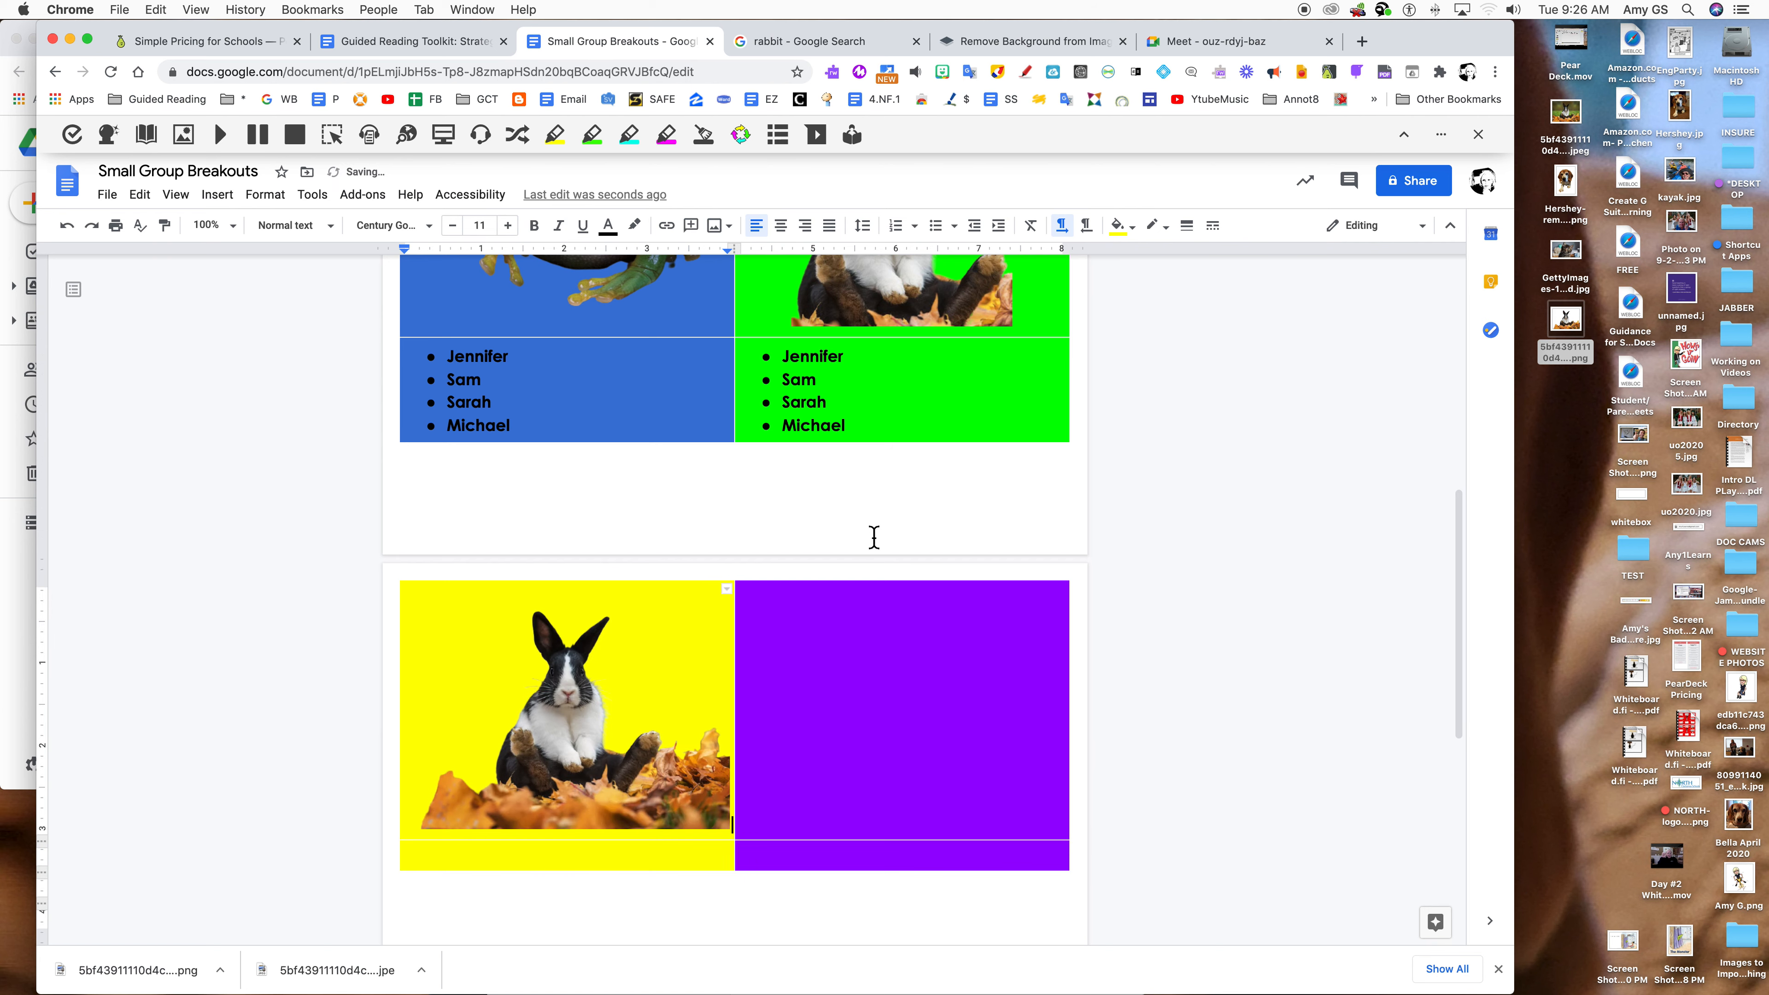
Crop the rabbit picture at its bottom and both sides to cut away most of the leaves.
click(597, 773)
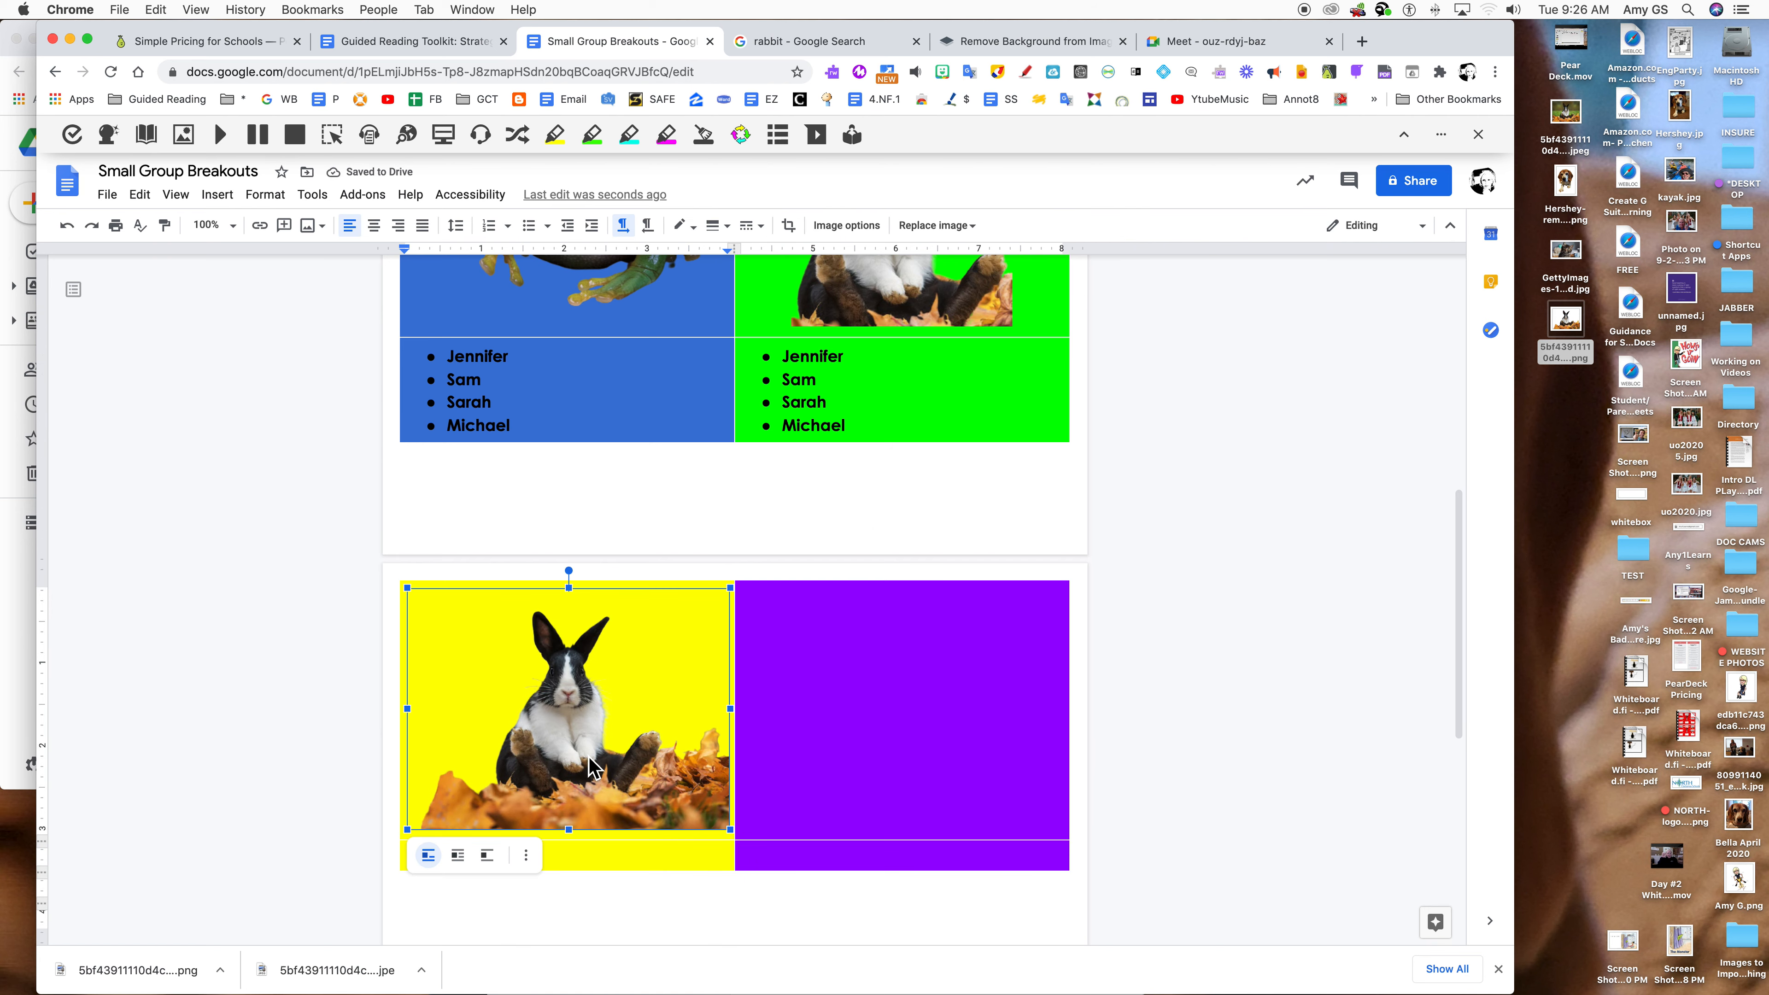
double_click(583, 755)
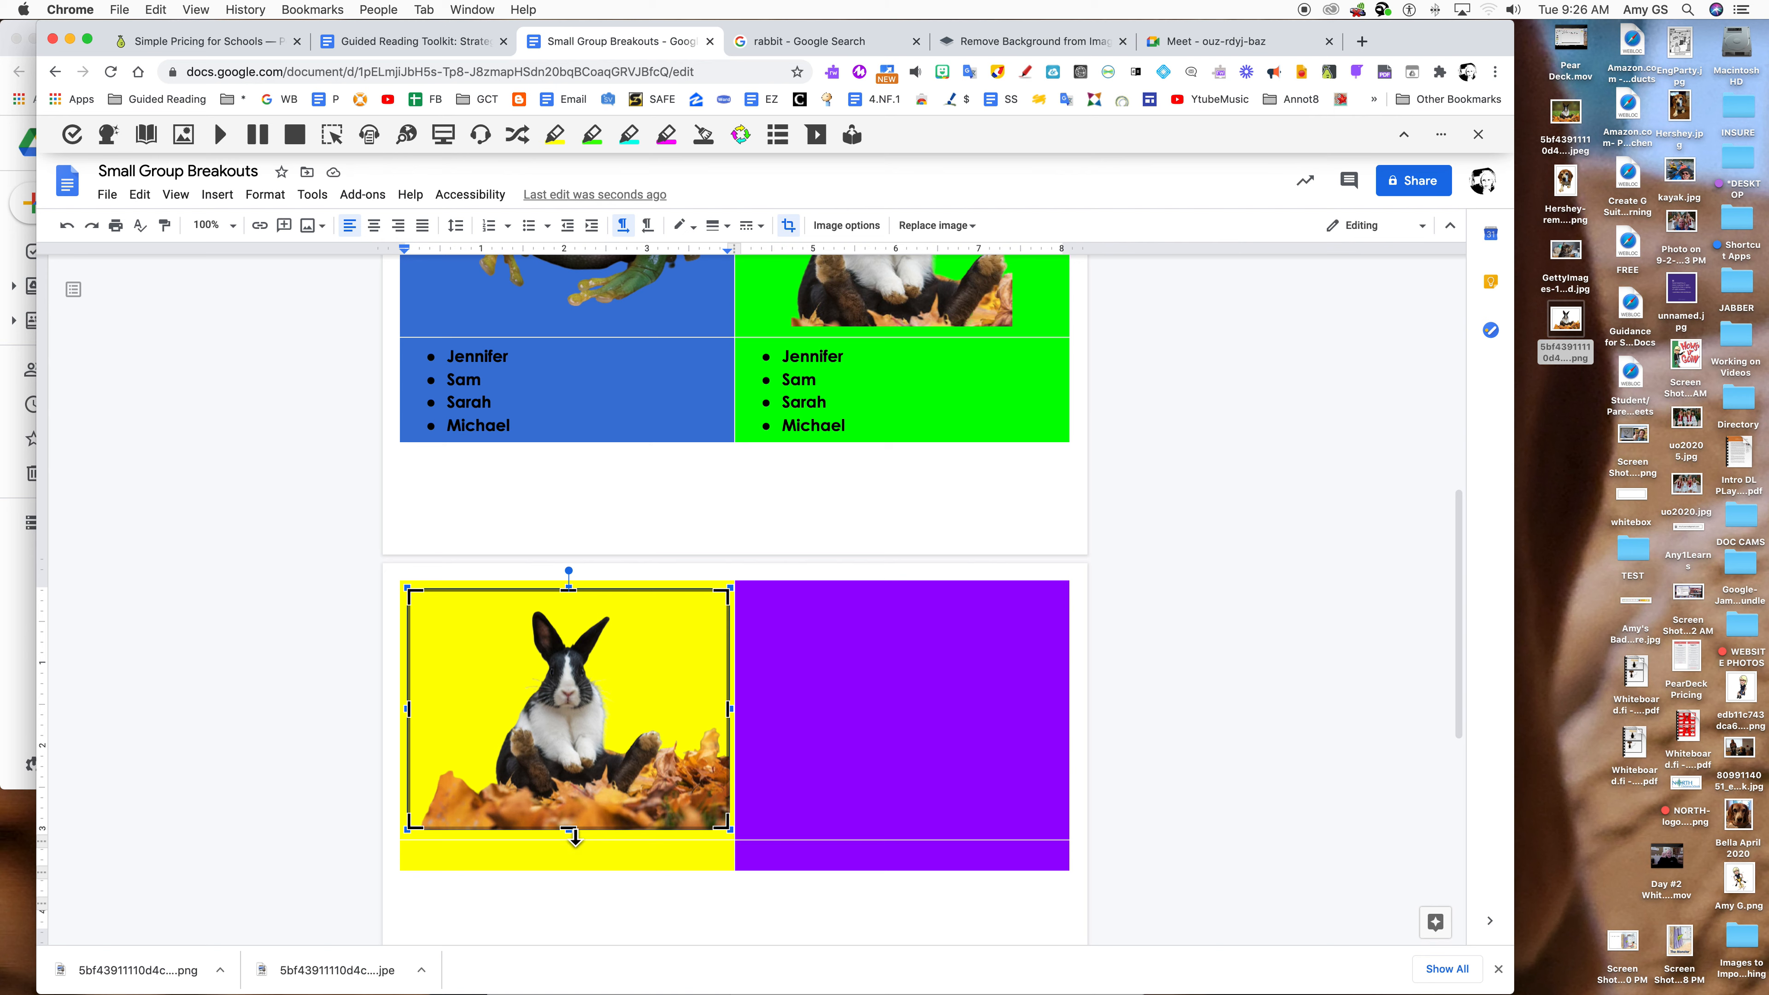
drag(575, 836, 570, 788)
drag(413, 697, 491, 700)
drag(654, 700, 588, 702)
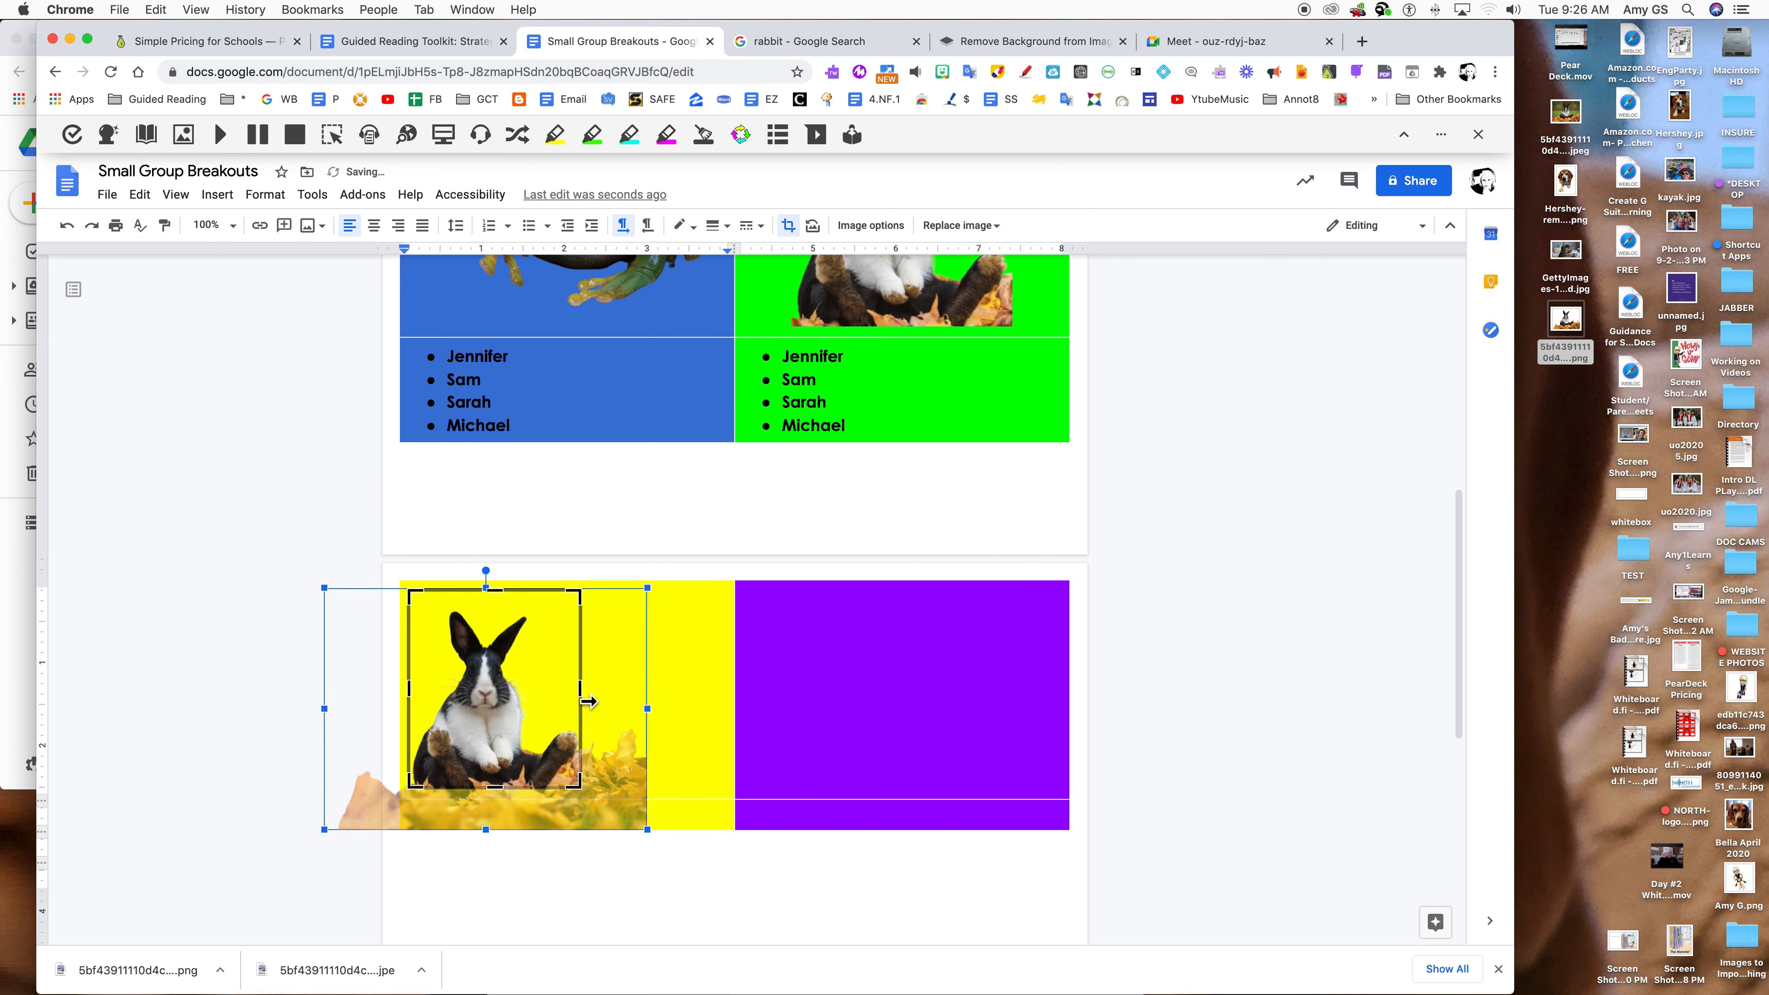
click(722, 517)
Center the rabbit picture in its yellow cell and enlarge it.
click(647, 668)
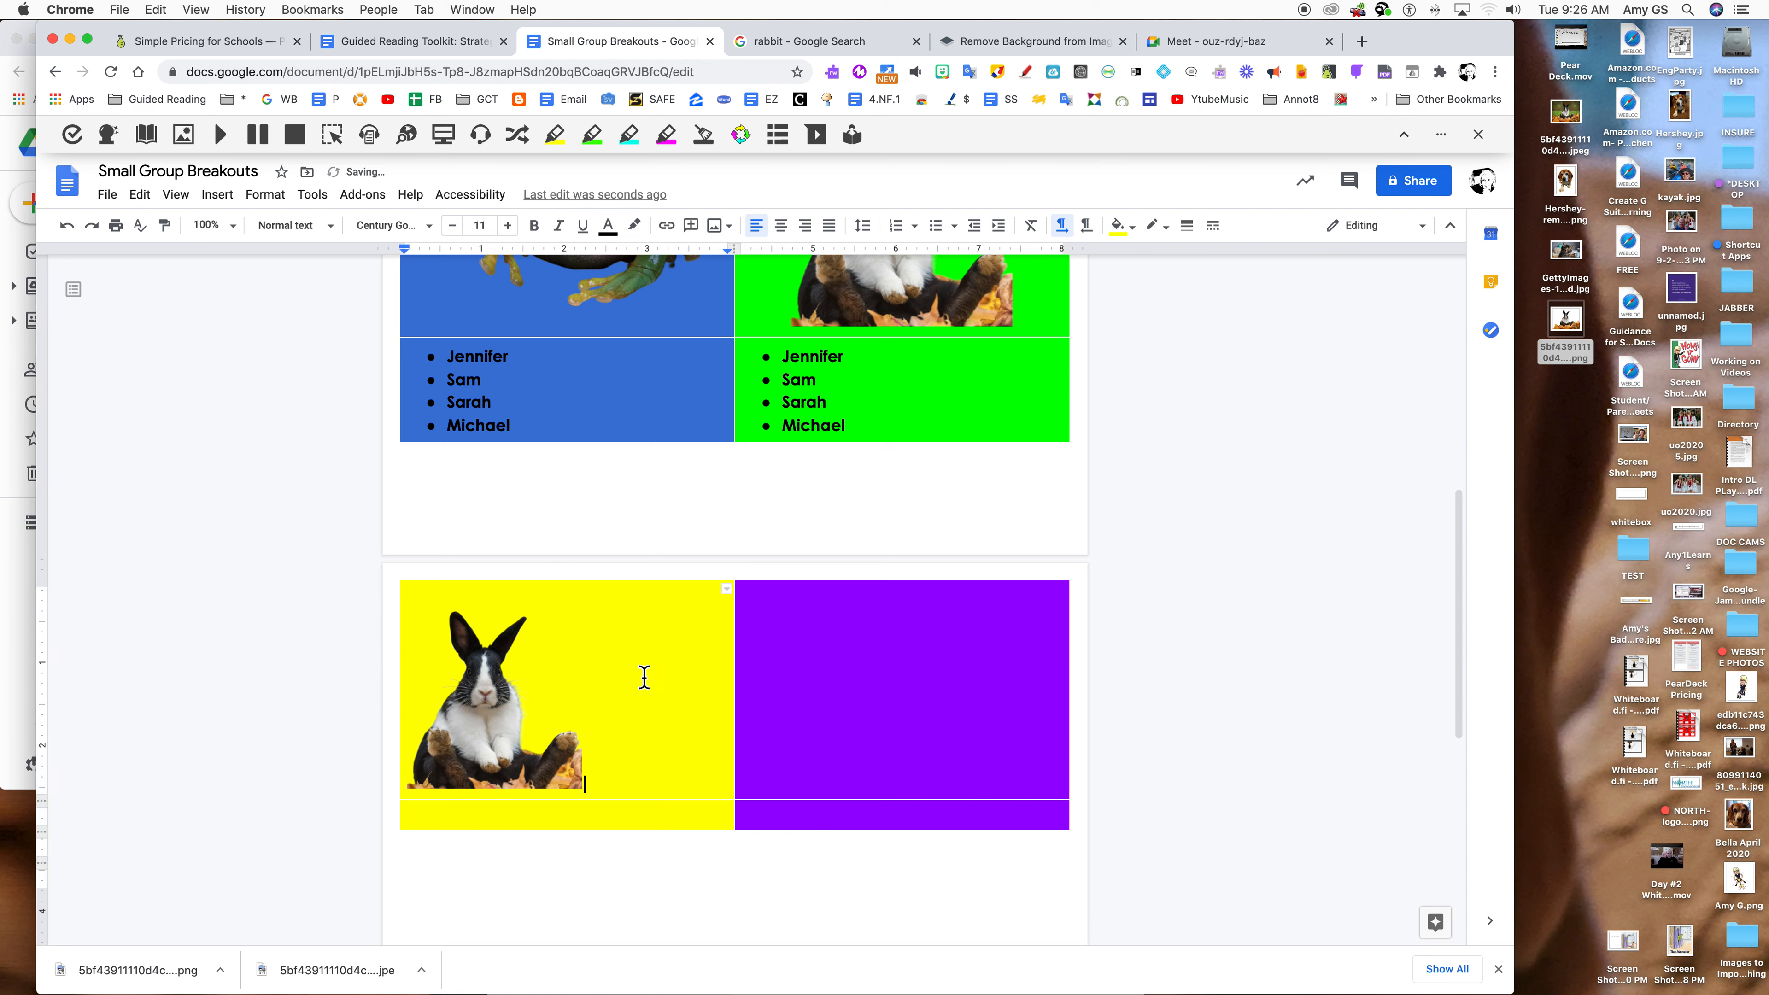
click(781, 226)
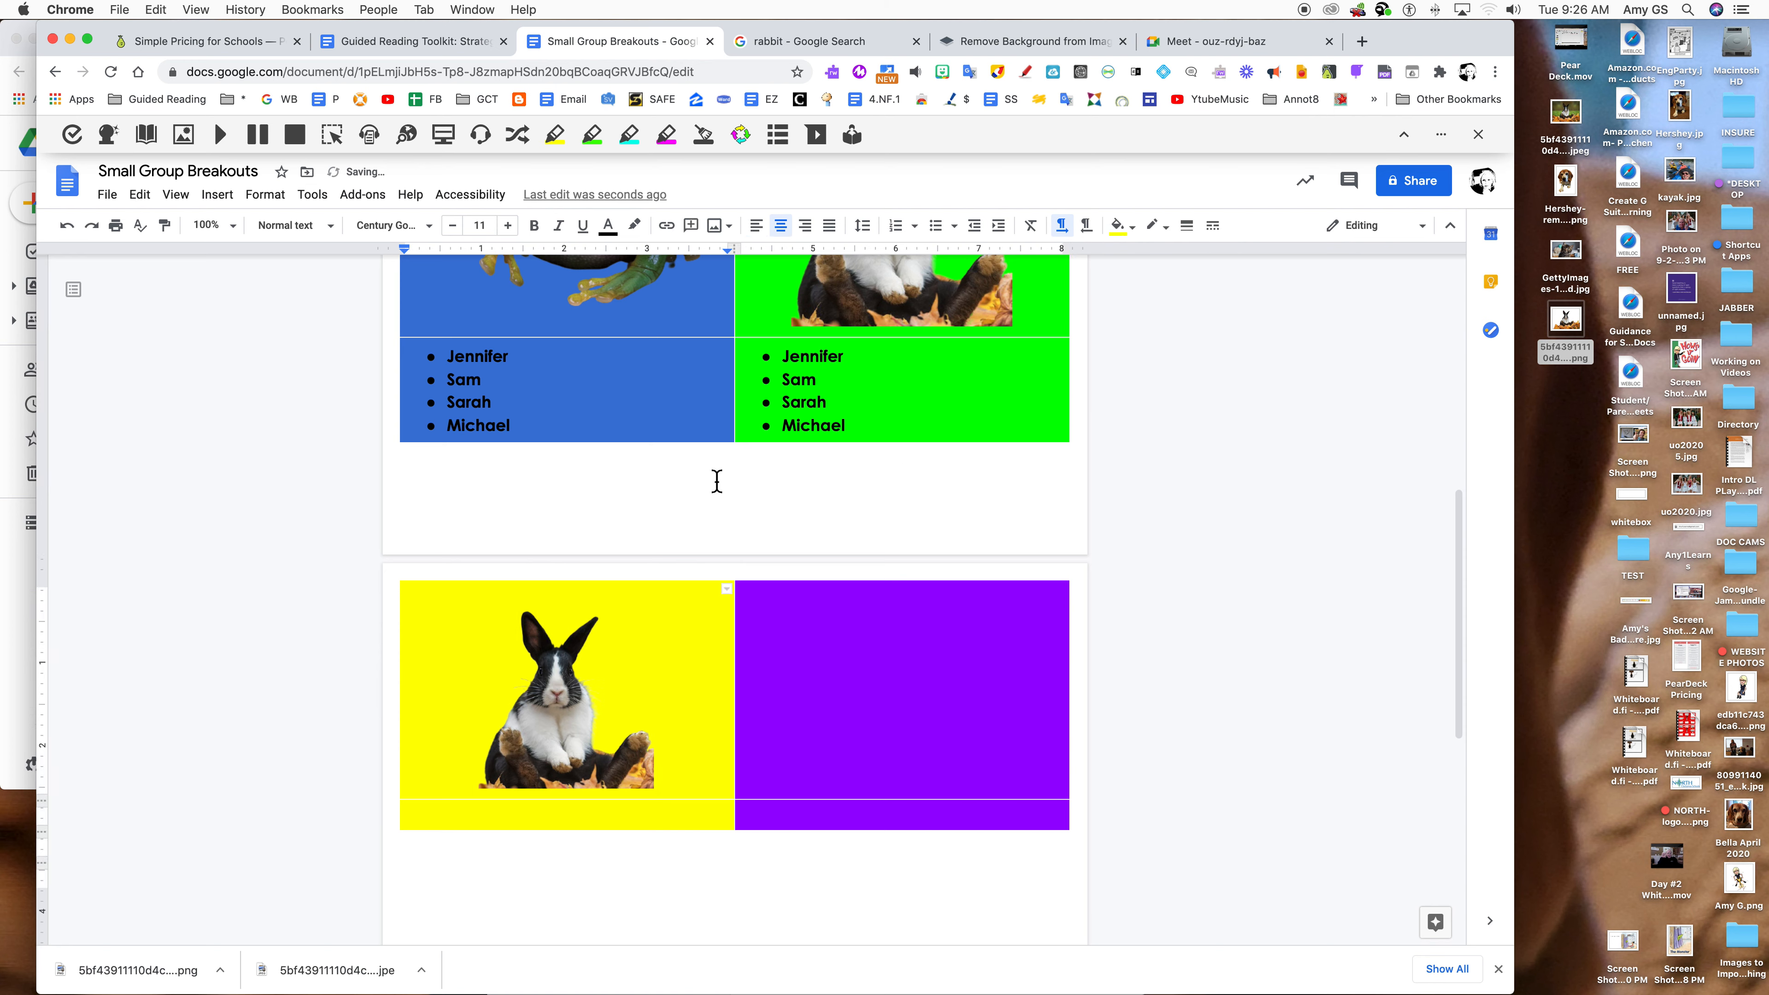
click(575, 711)
drag(465, 584, 411, 578)
scroll(693, 784, down, 2)
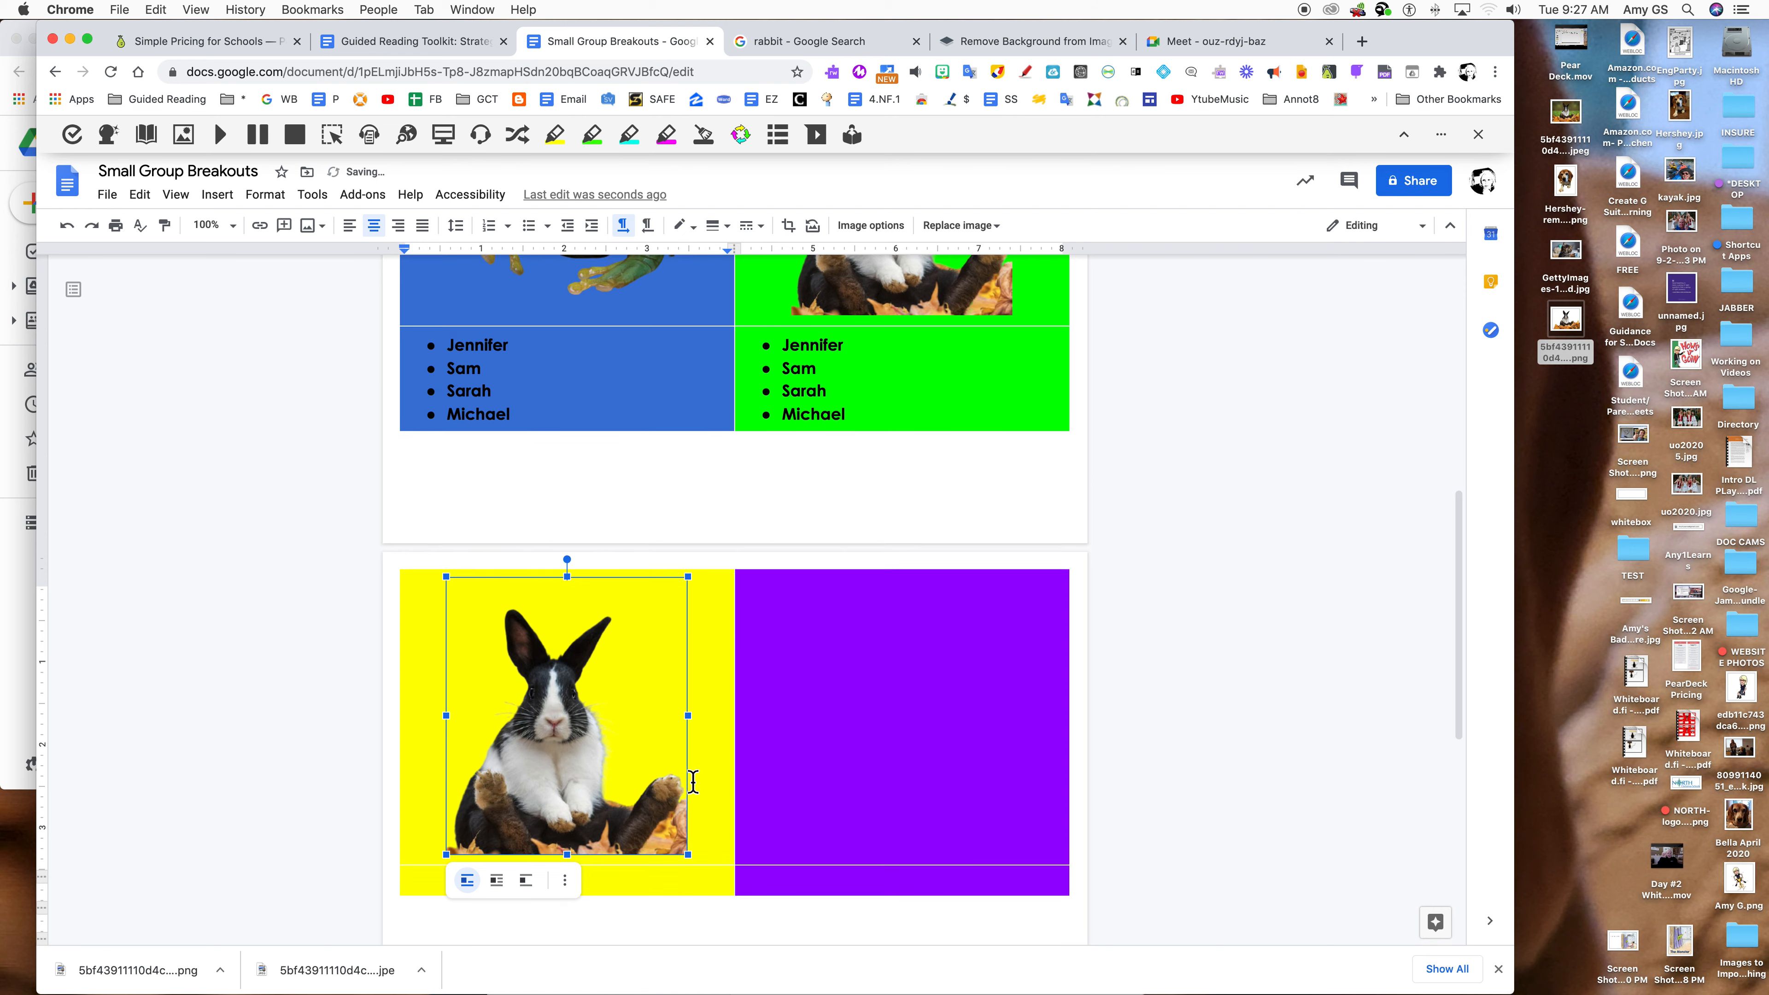
Insert two more rows below the row beneath the rabbit picture in the yellow and purple table.
click(674, 814)
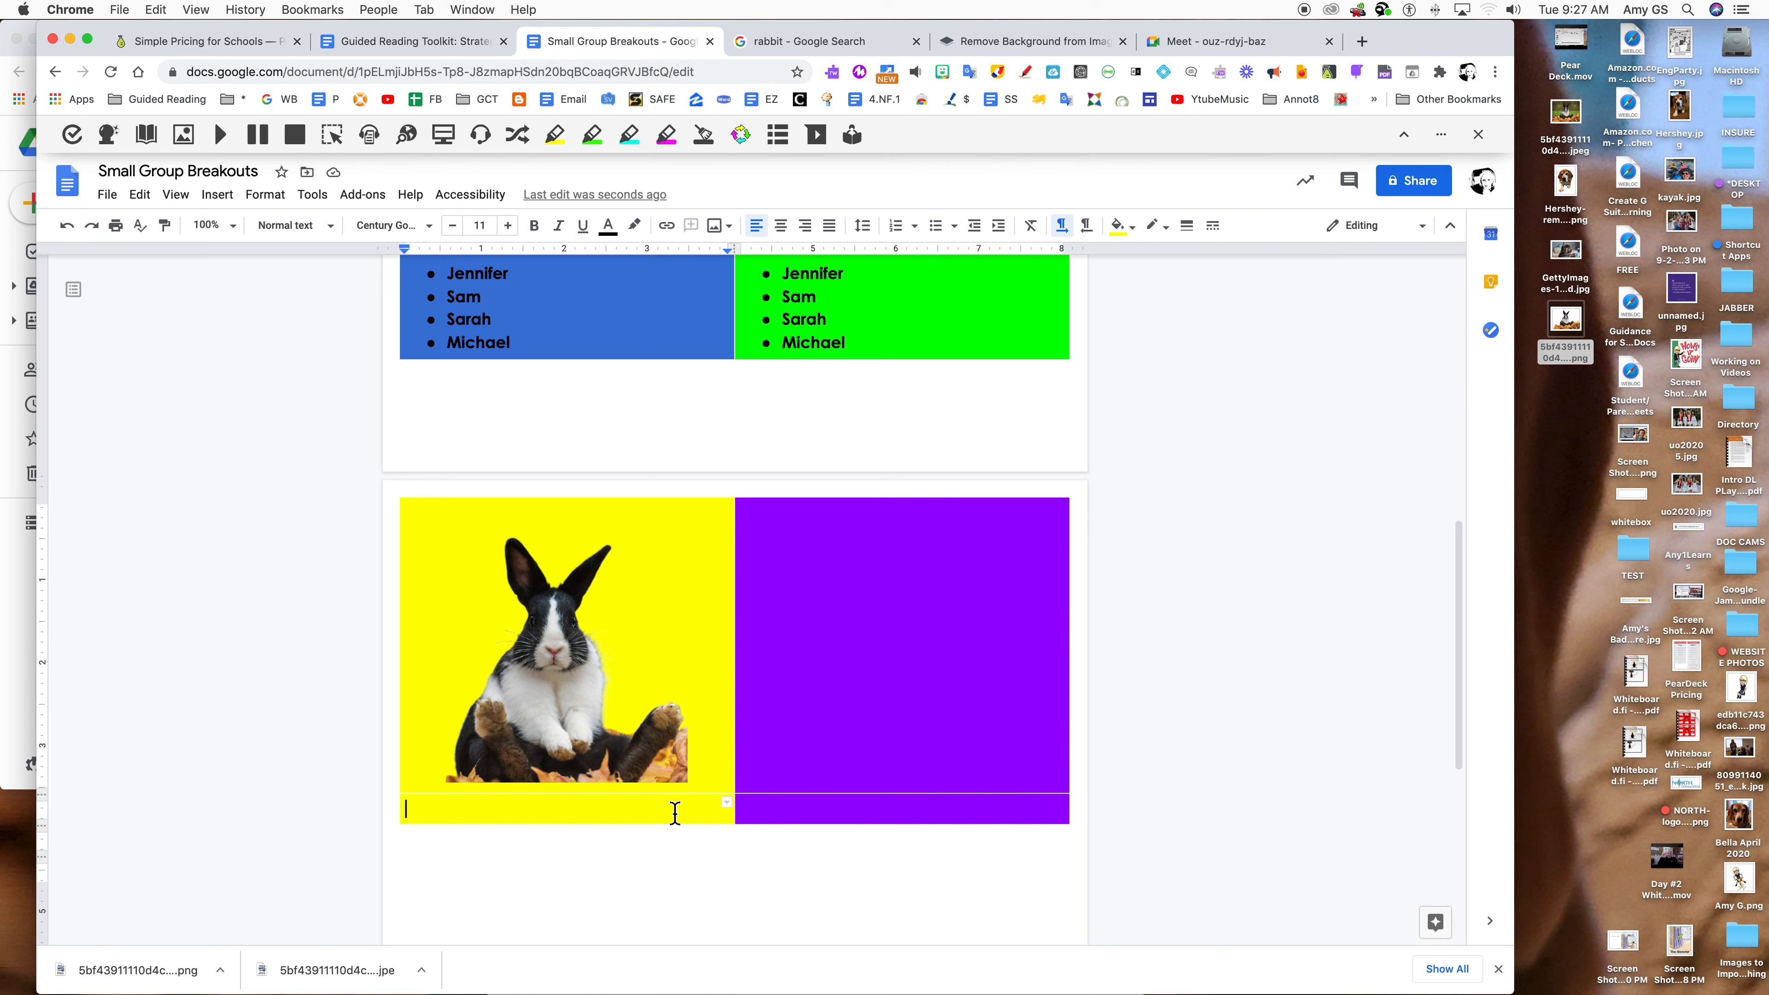
right_click(651, 811)
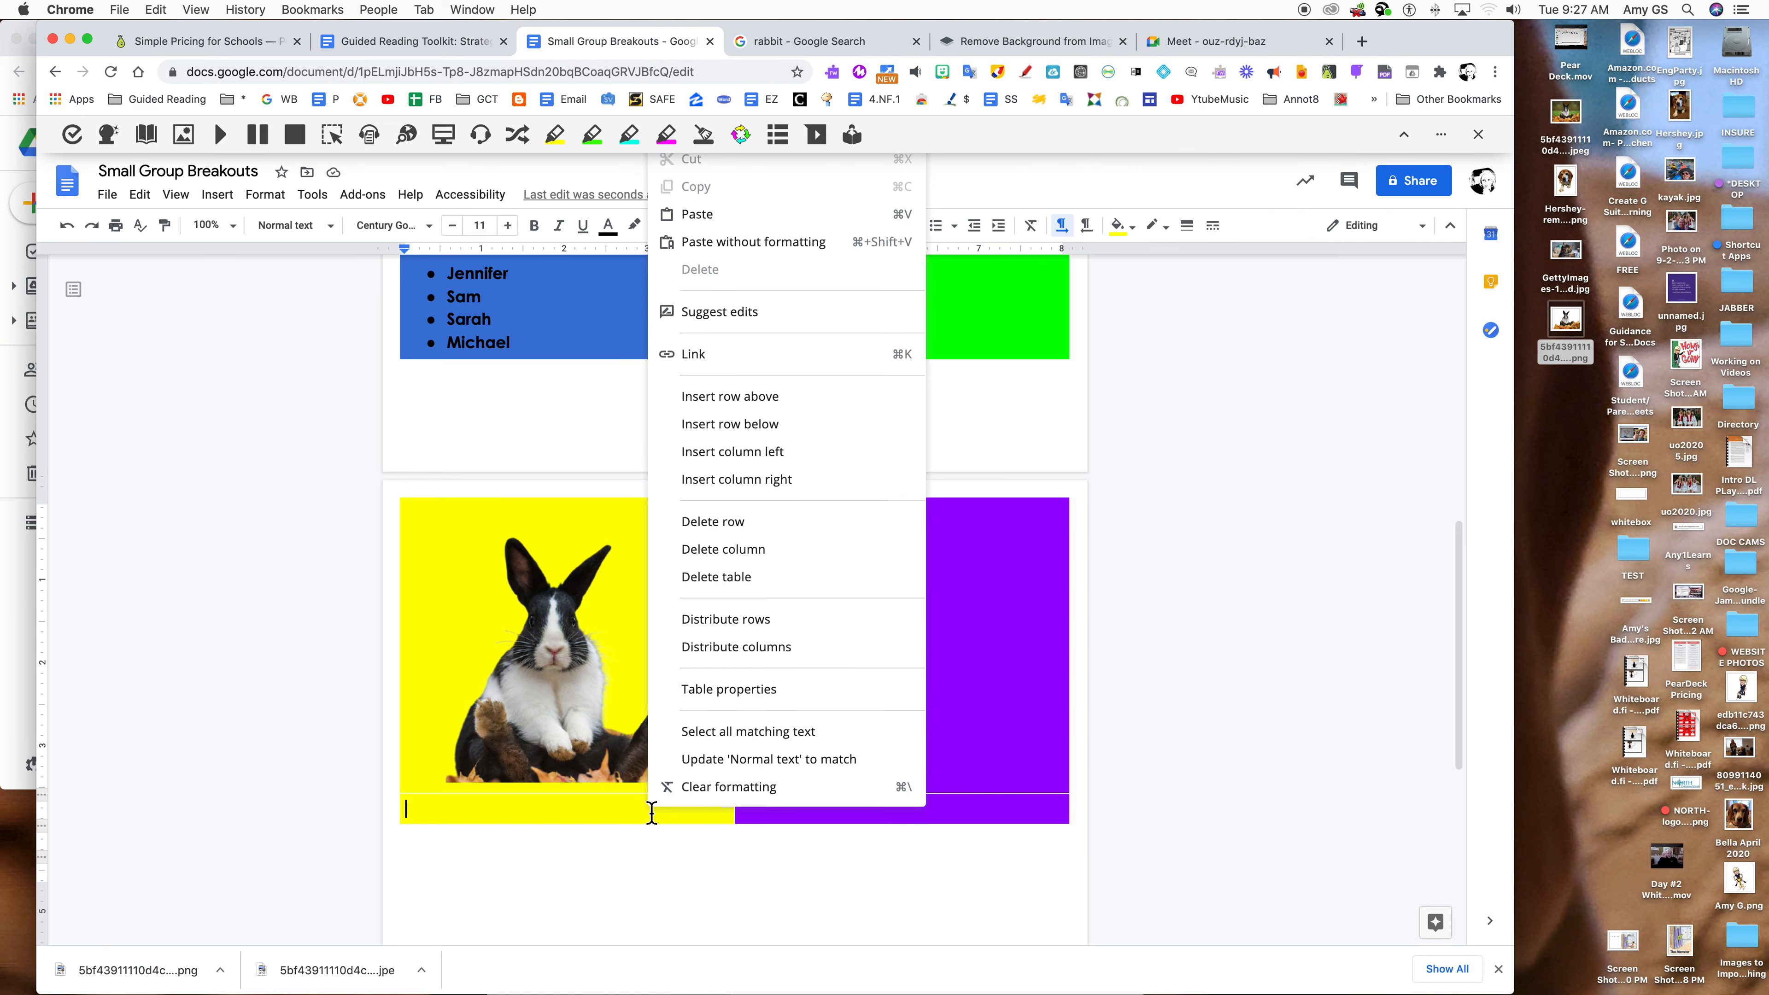
click(741, 434)
right_click(616, 843)
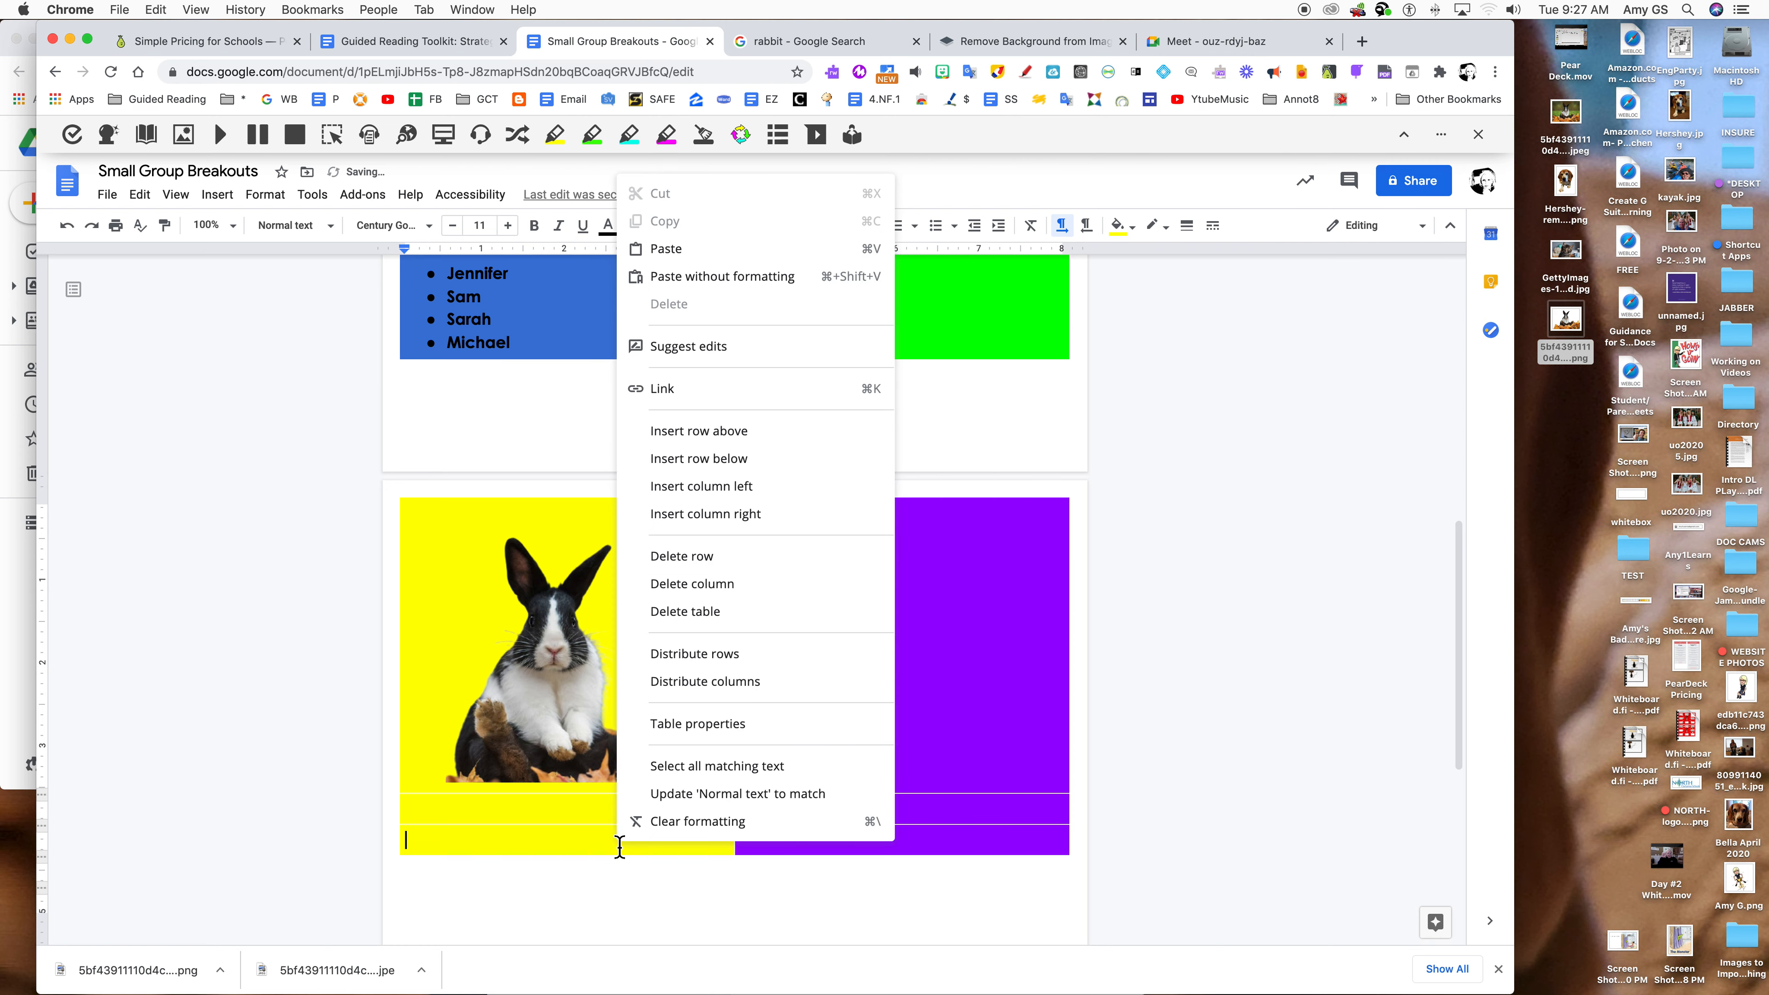
click(698, 459)
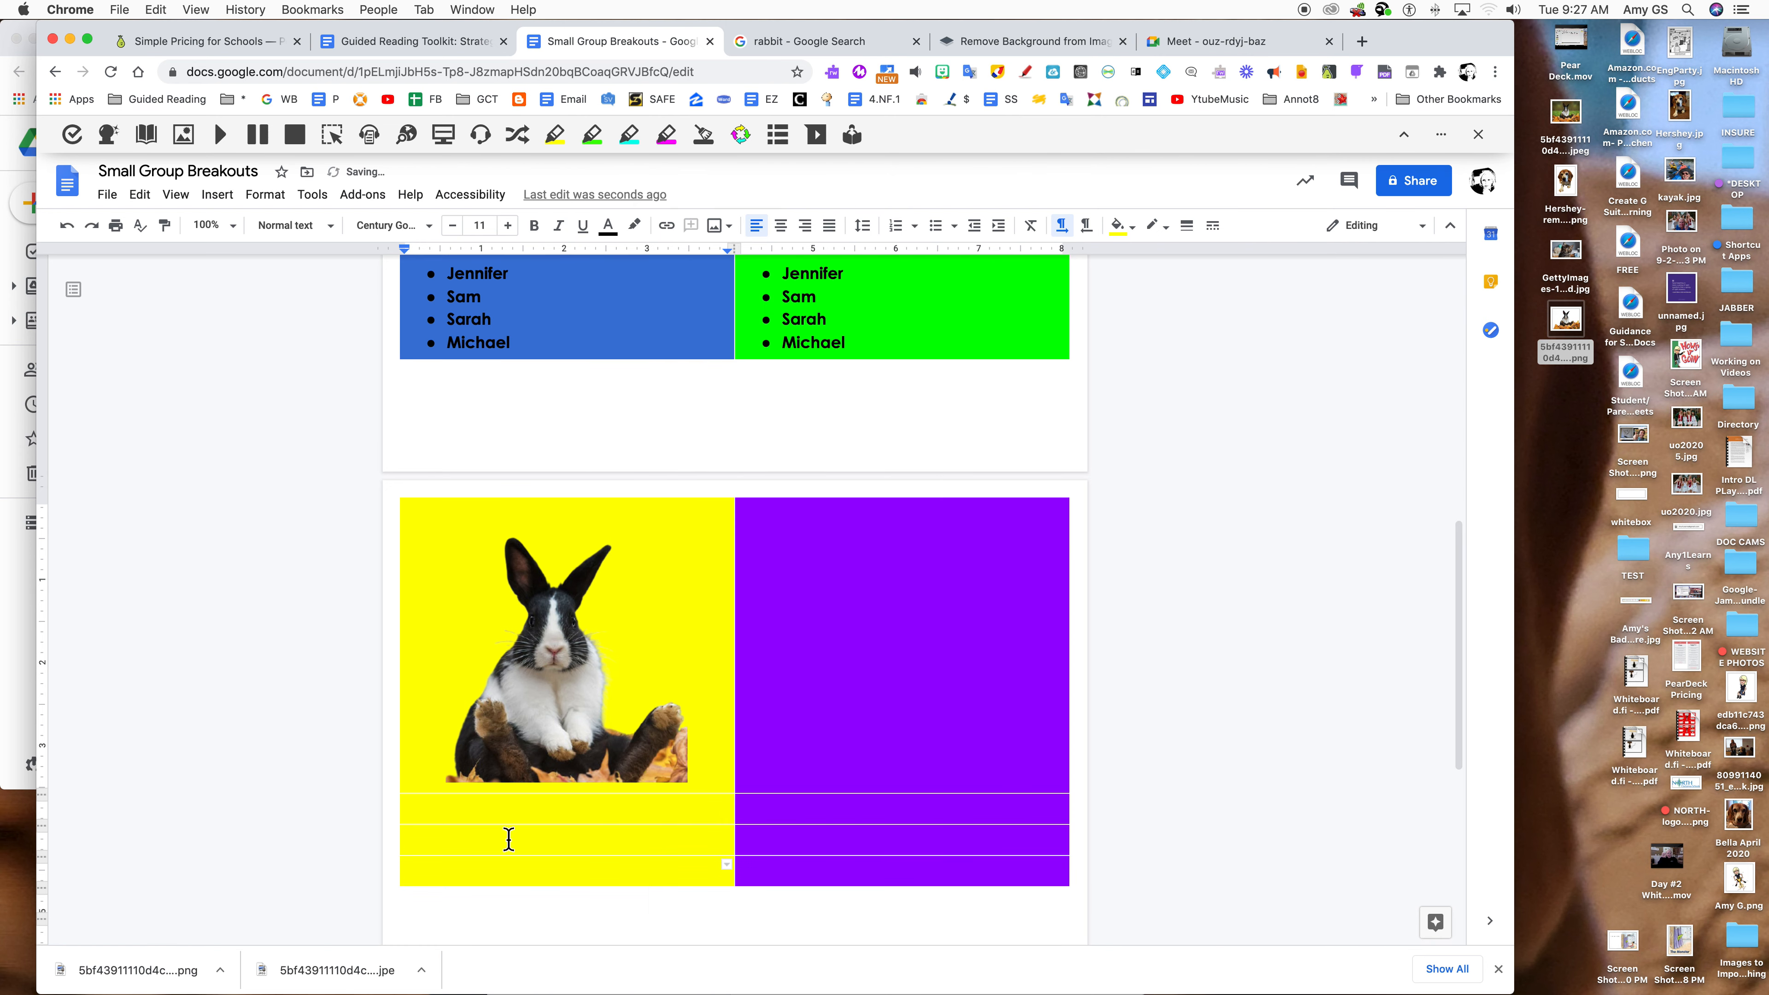
Set the cell background color of the two new cells in the yellow column to red.
drag(499, 844, 822, 881)
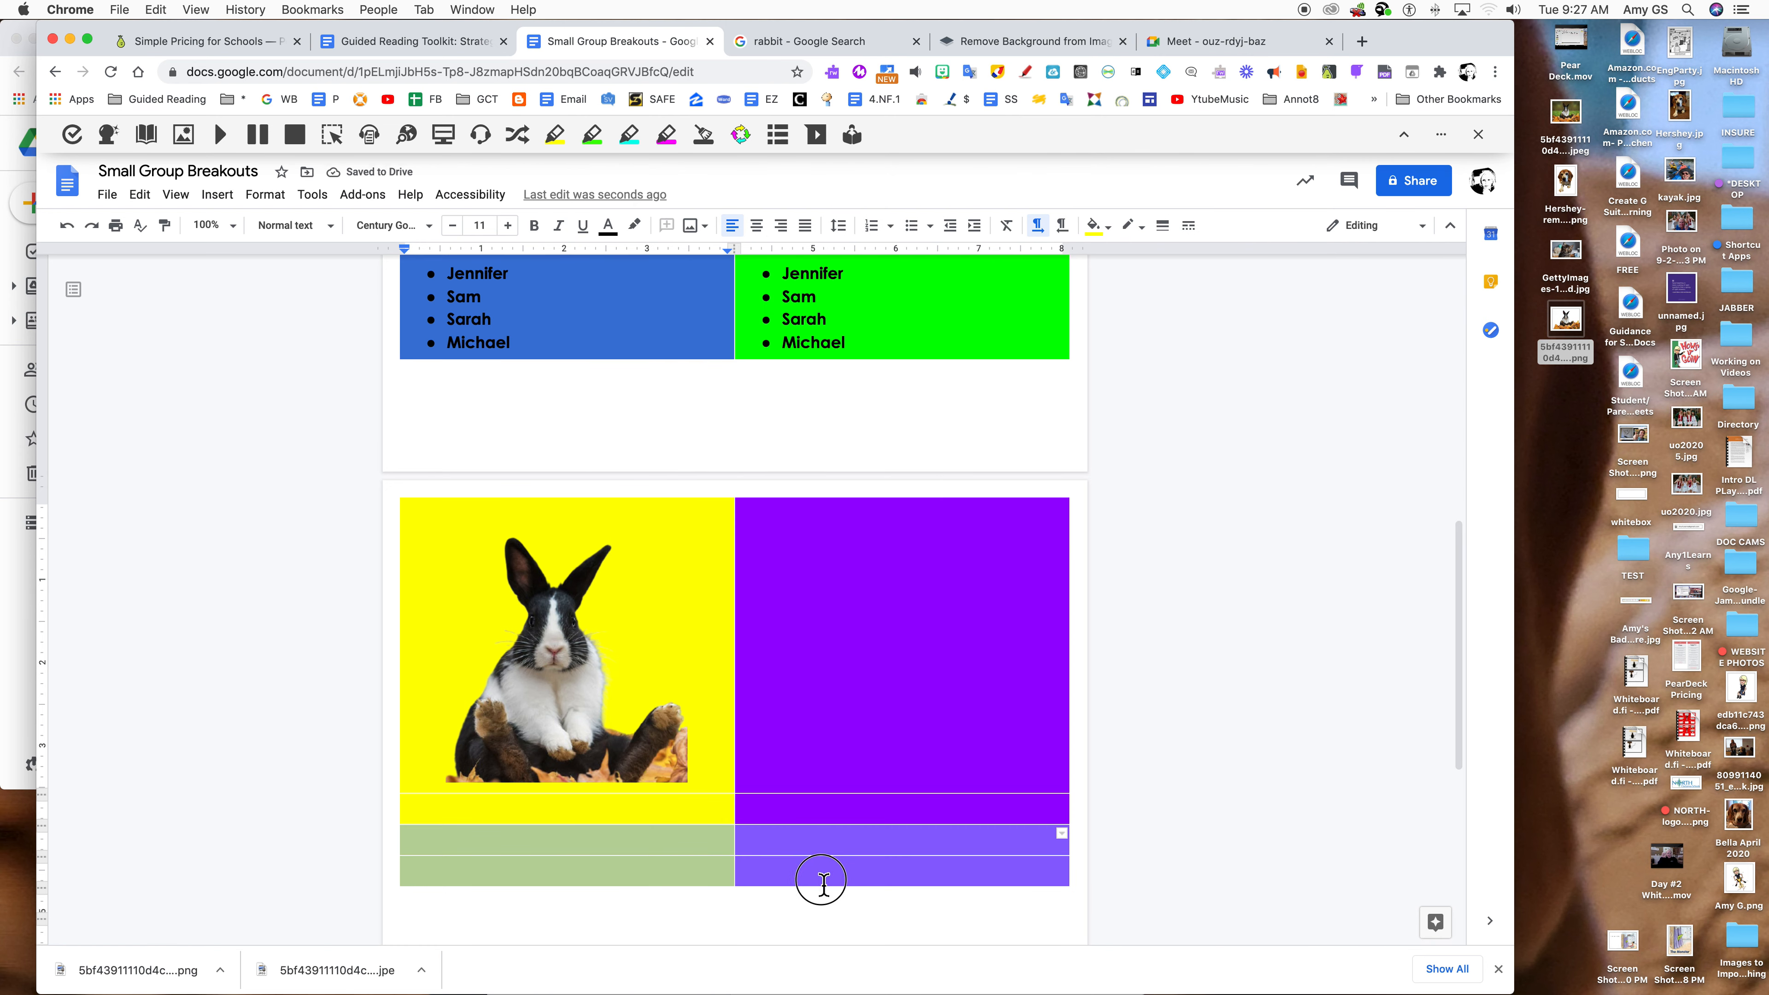
click(653, 864)
drag(592, 837, 593, 871)
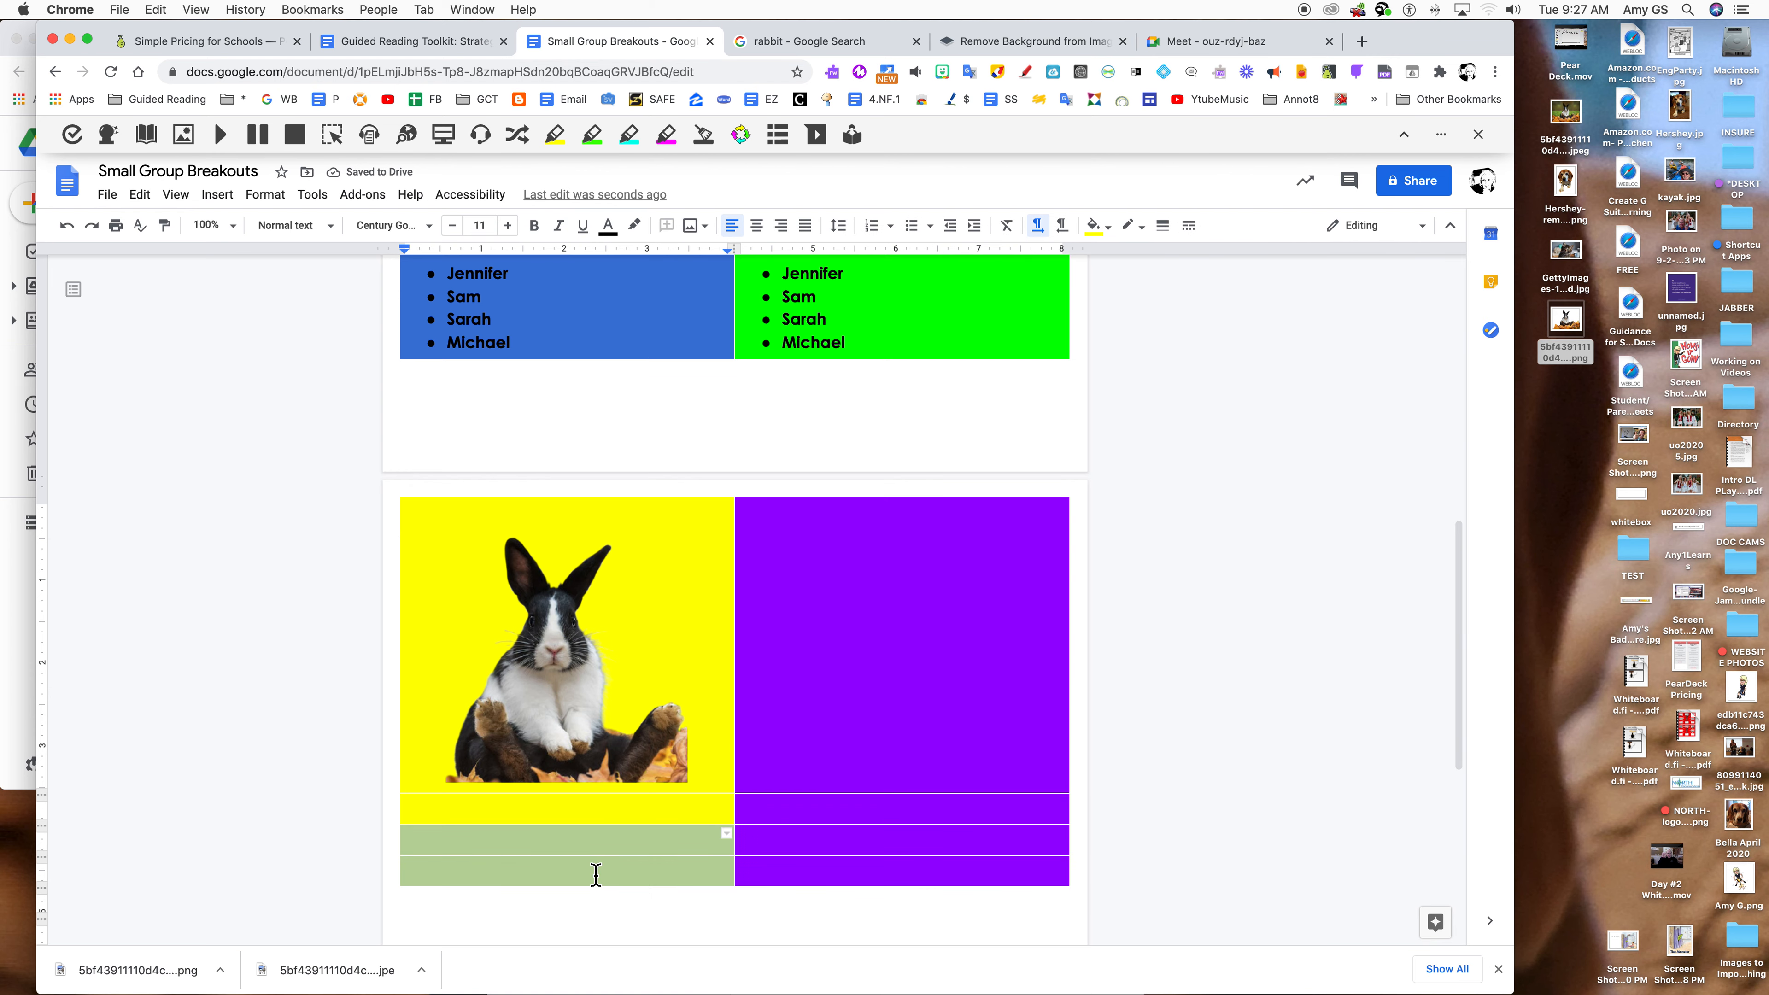
right_click(596, 874)
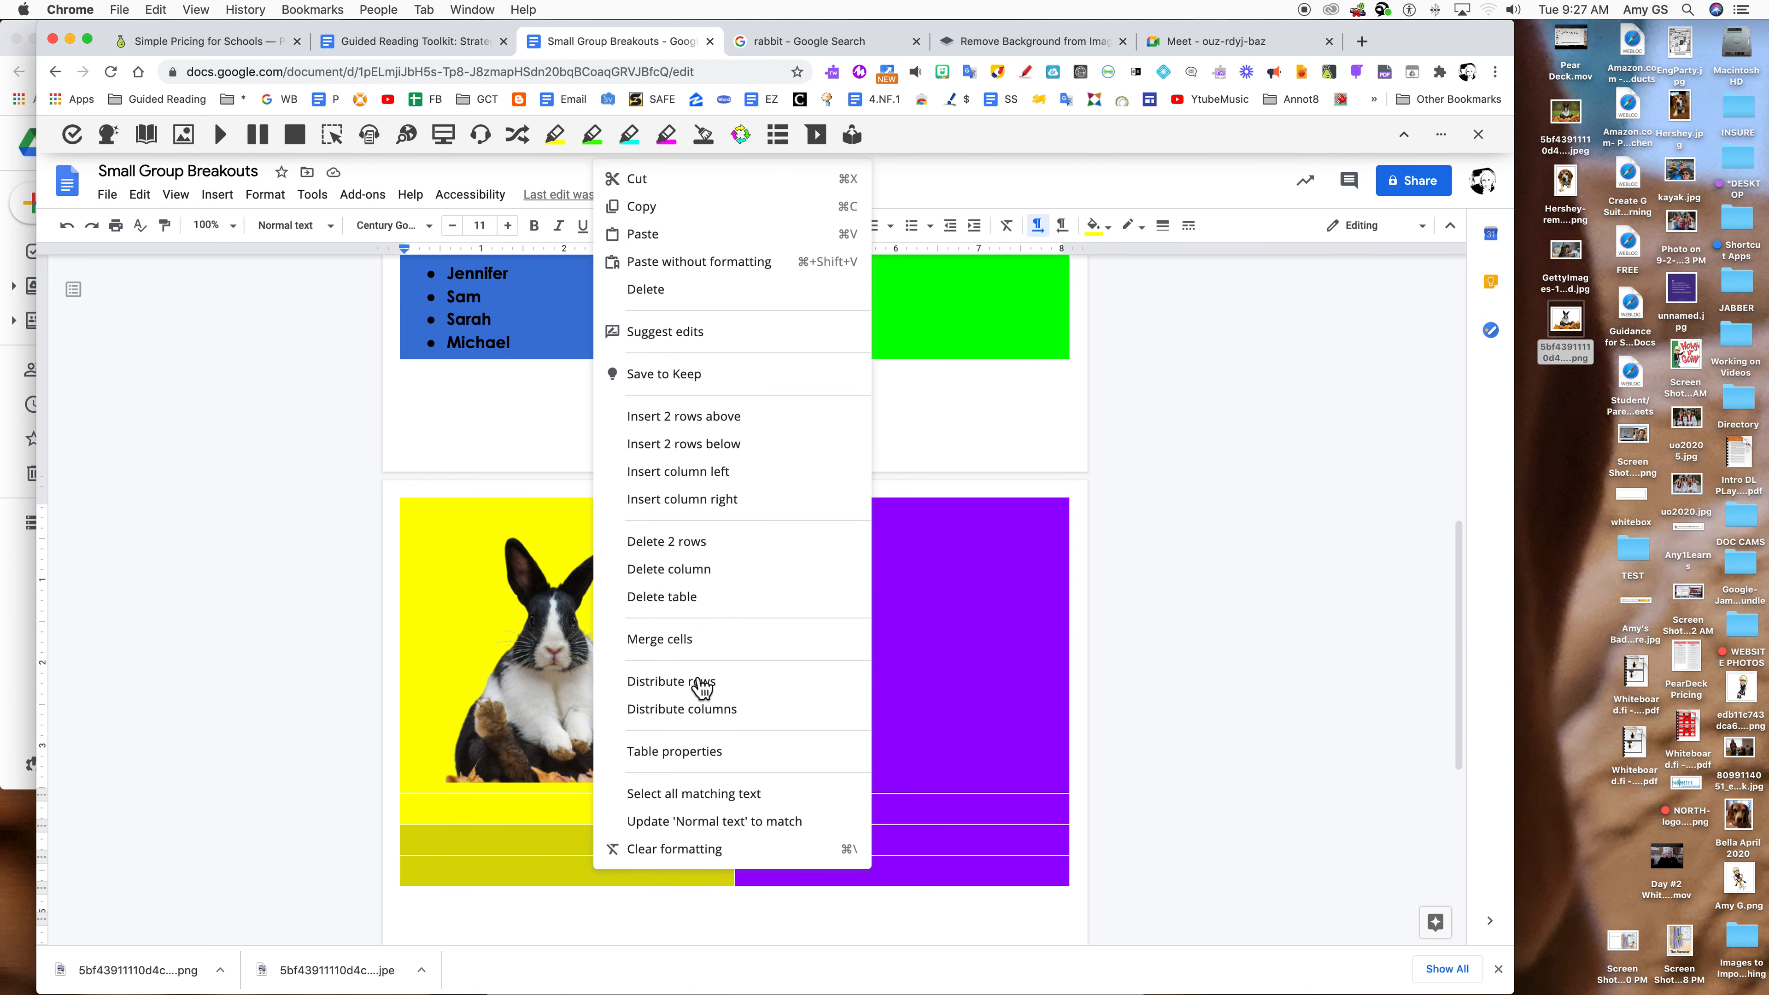
click(703, 764)
click(630, 501)
click(640, 589)
click(921, 700)
Check the table properties of the large purple cell without changing any of them.
click(908, 698)
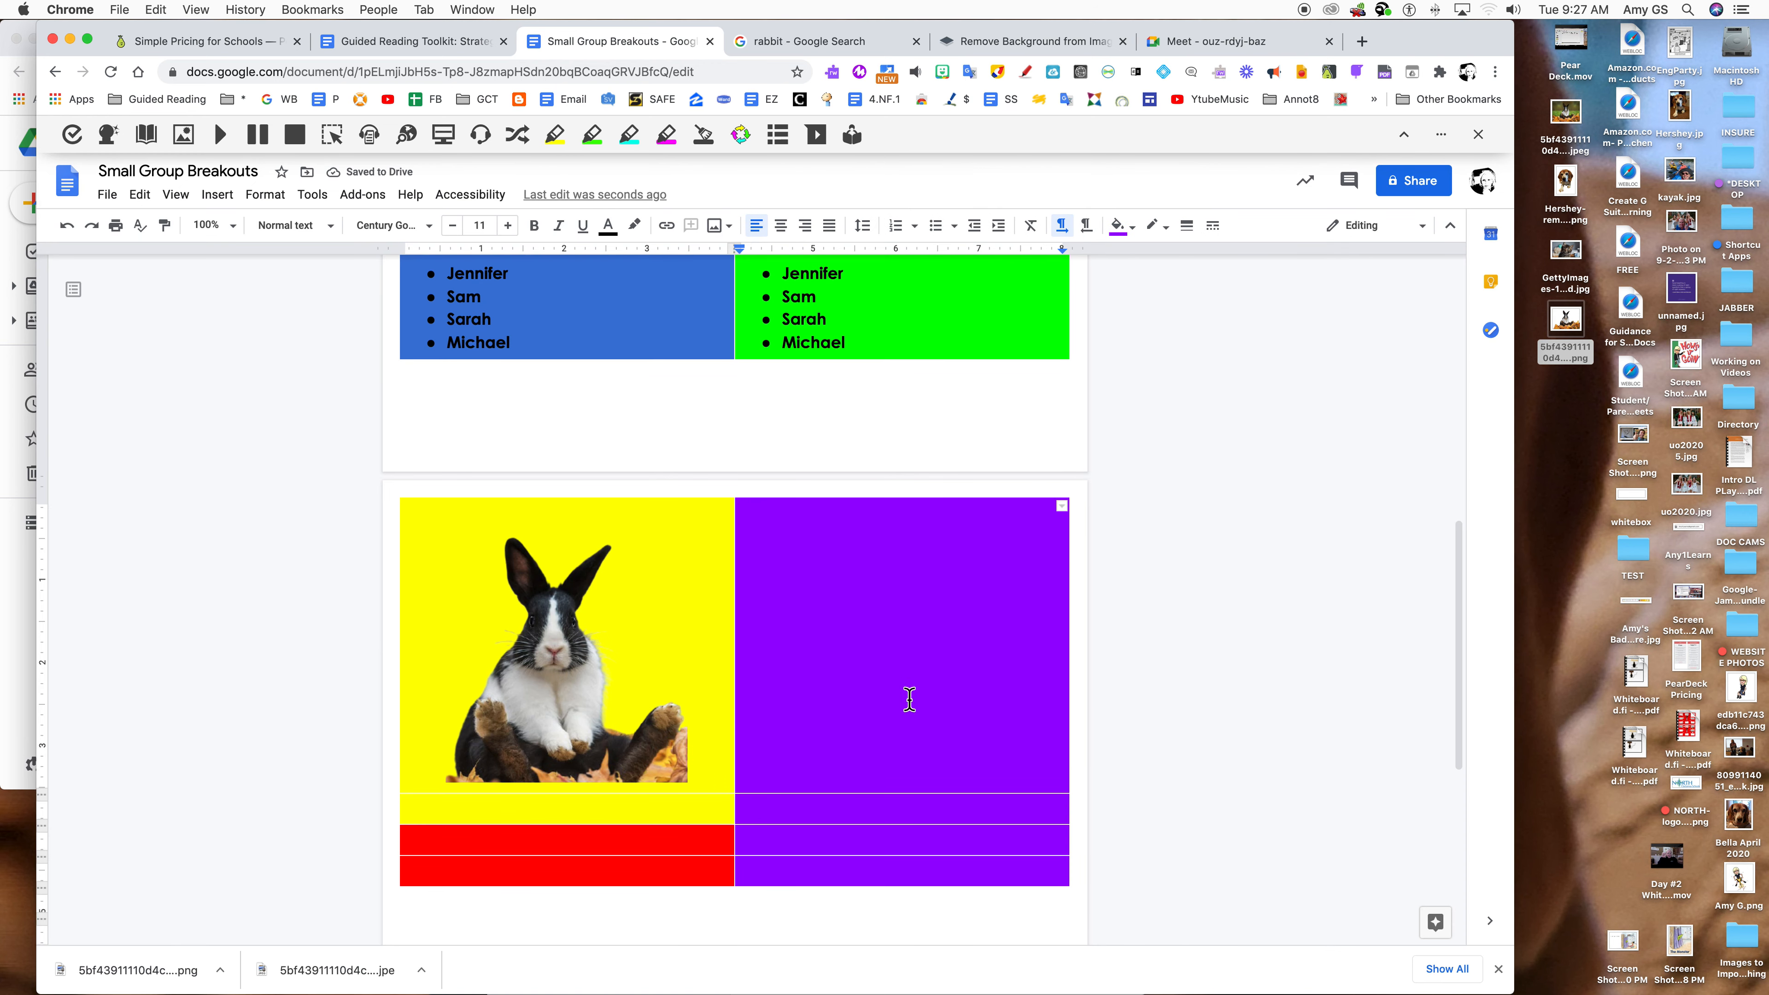
right_click(845, 647)
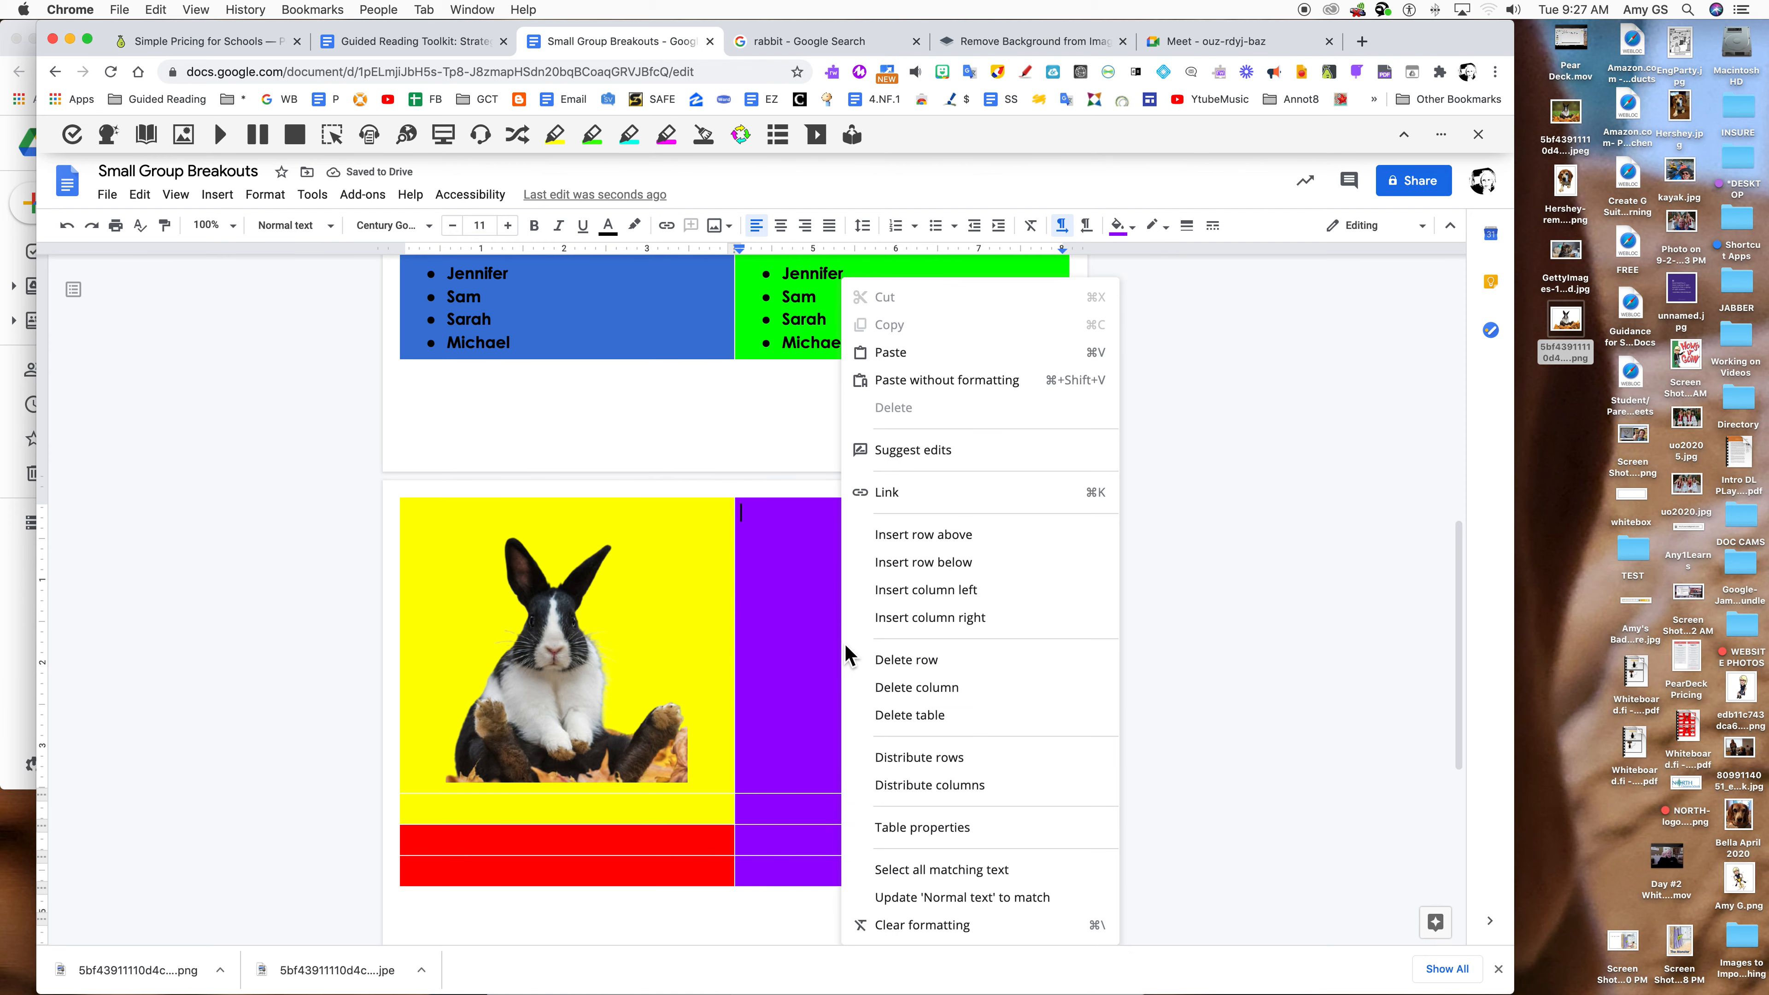
click(940, 832)
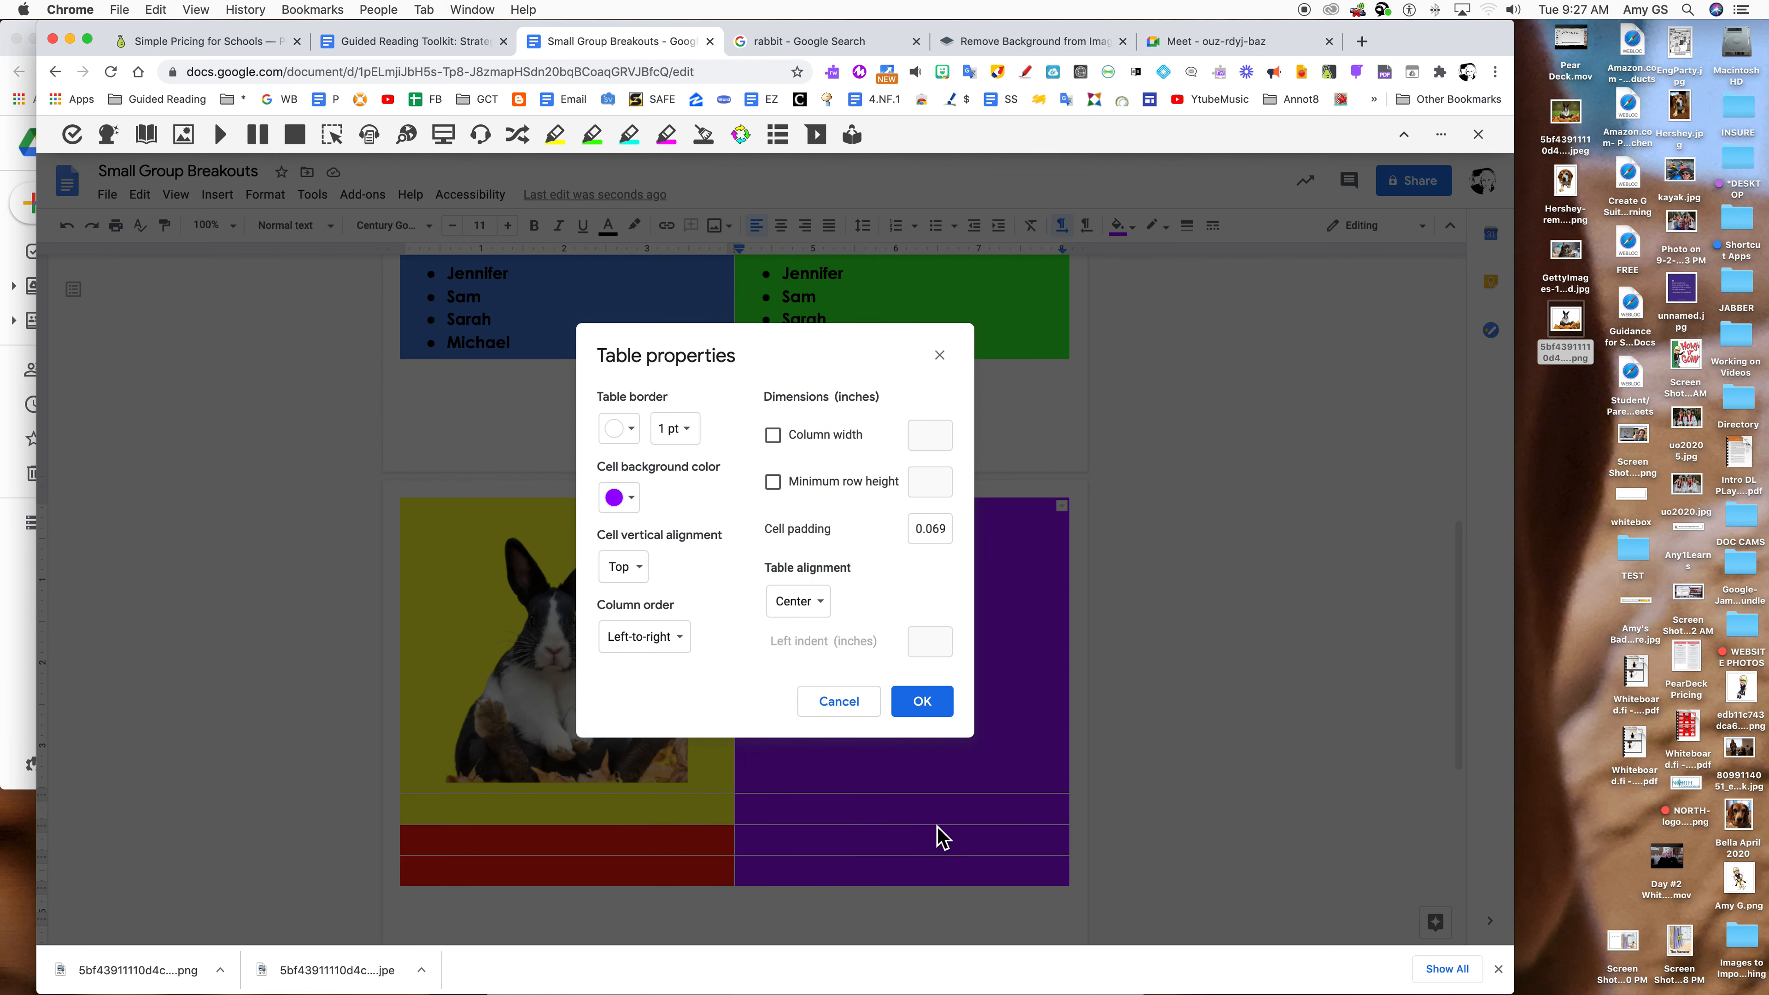
click(929, 705)
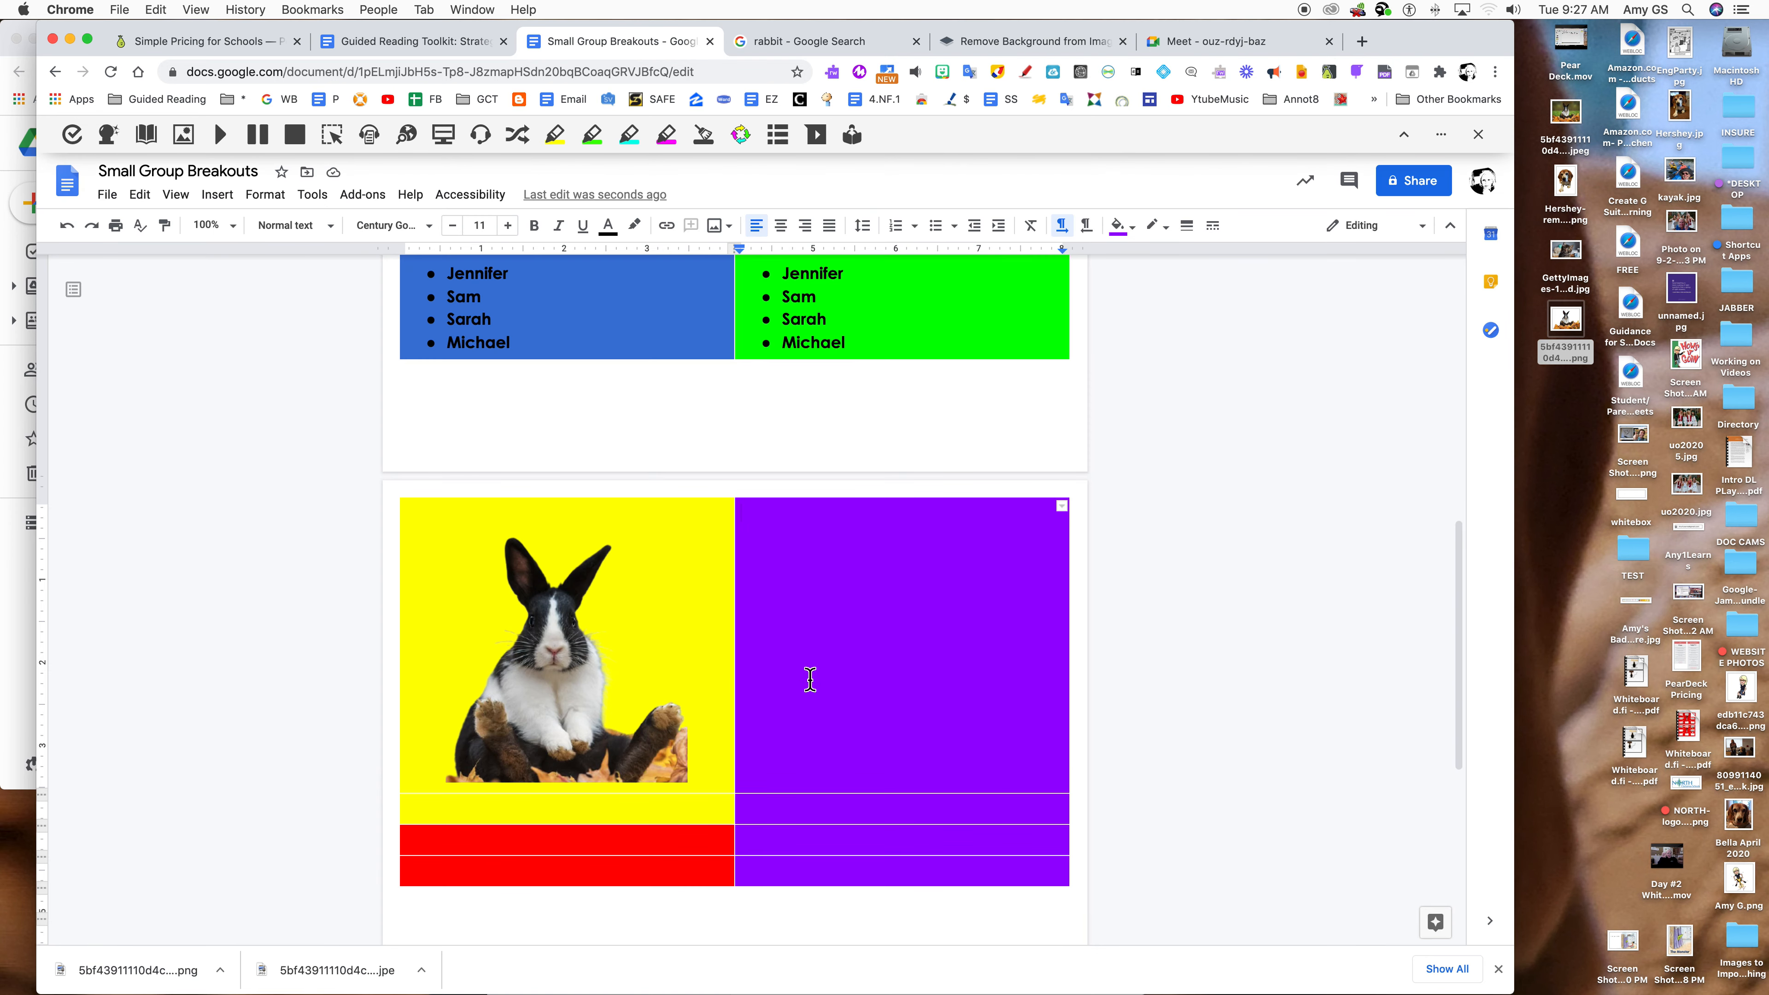
Delete all four rows of the practice table on page two and remove the blank line above the insertion point.
scroll(810, 680, up, 3)
scroll(809, 680, down, 4)
scroll(809, 679, up, 5)
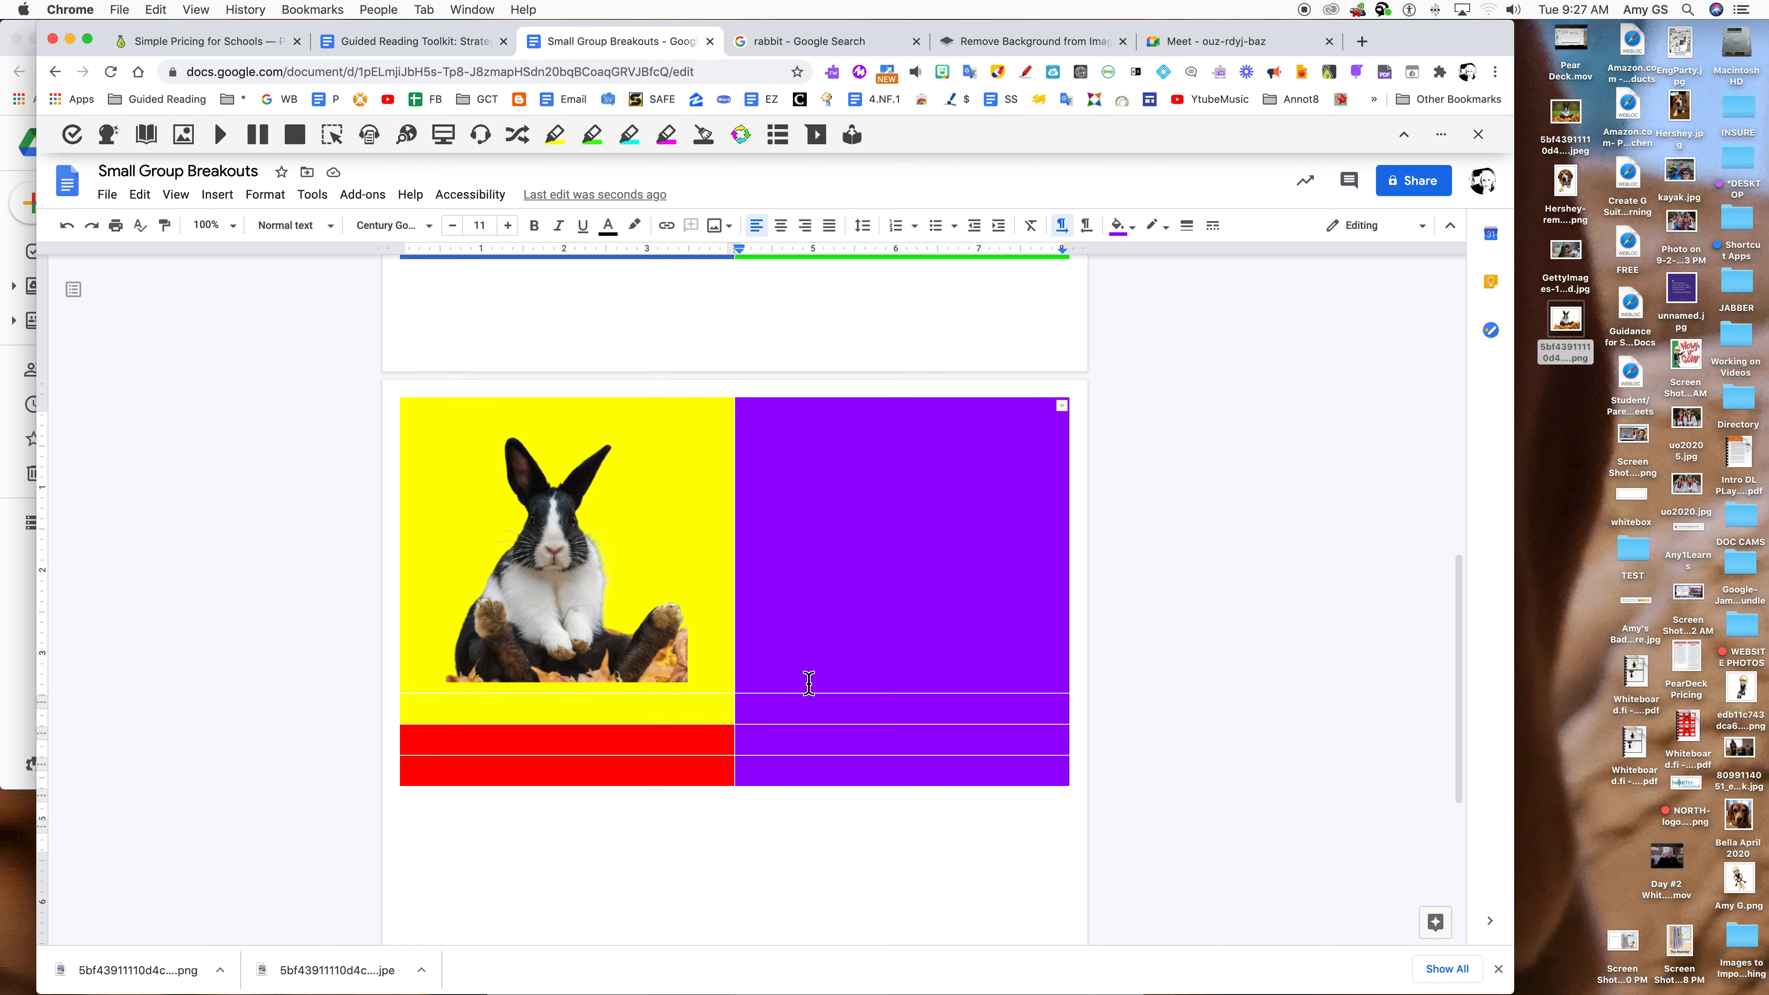
scroll(564, 703, down, 2)
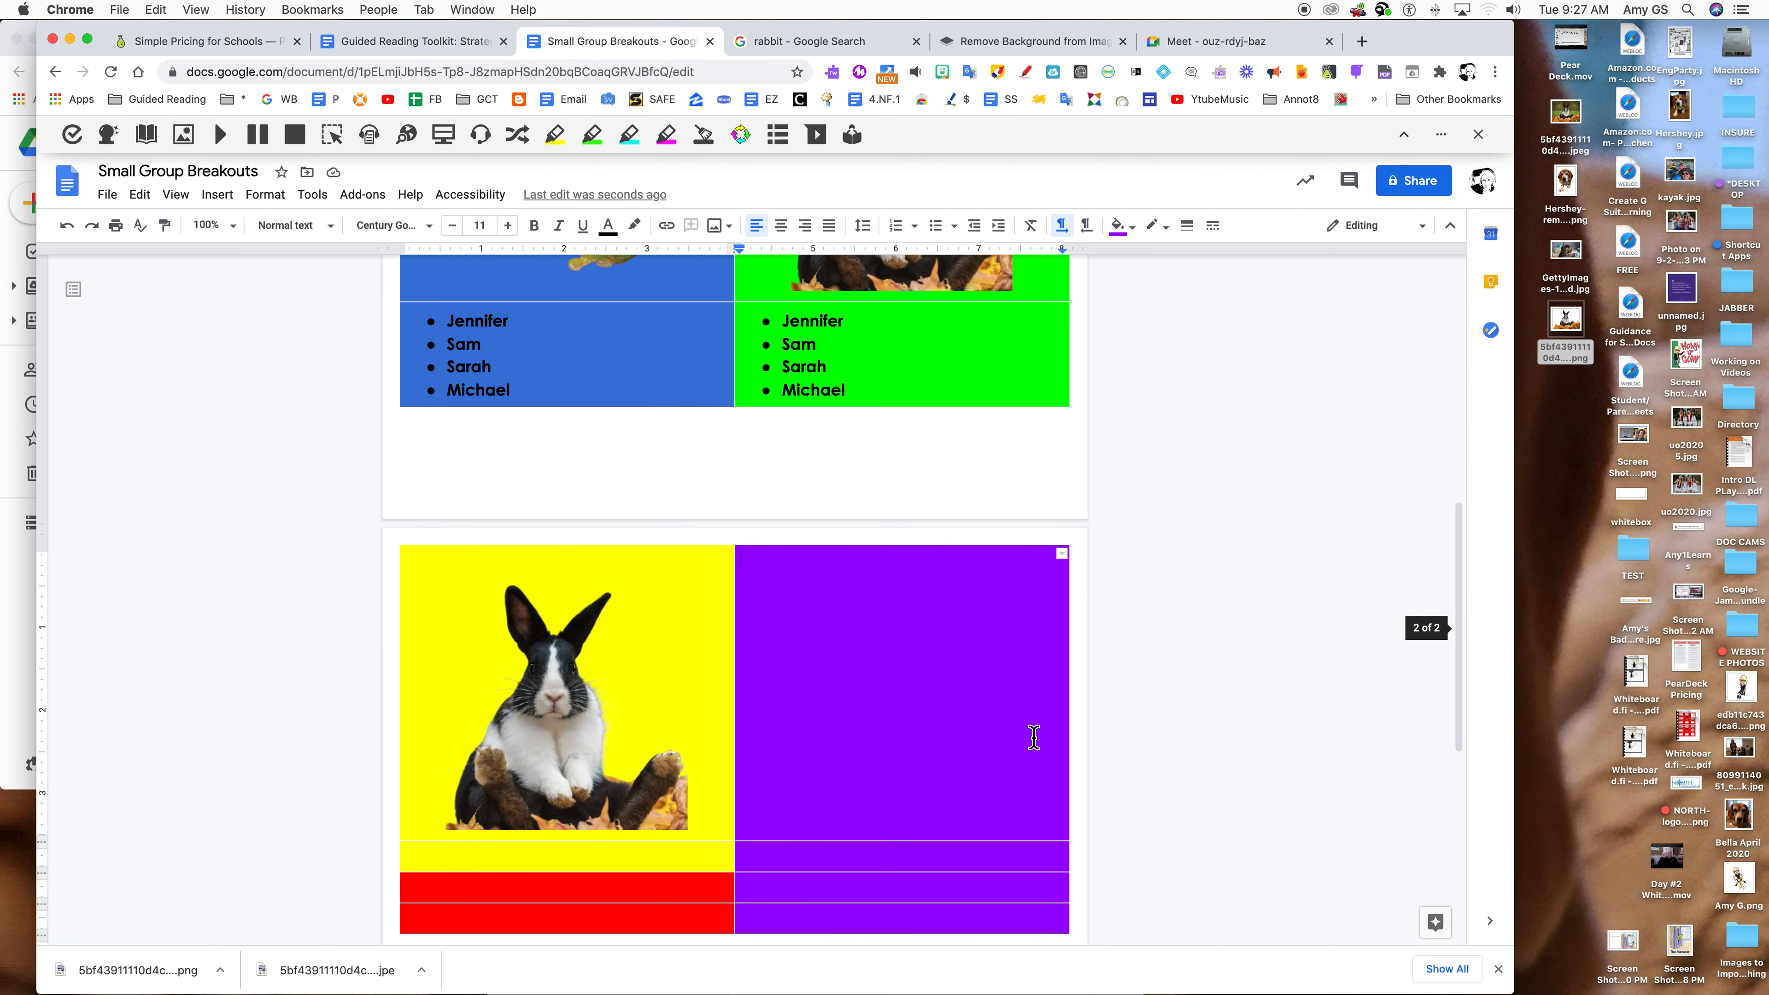
drag(988, 919, 612, 600)
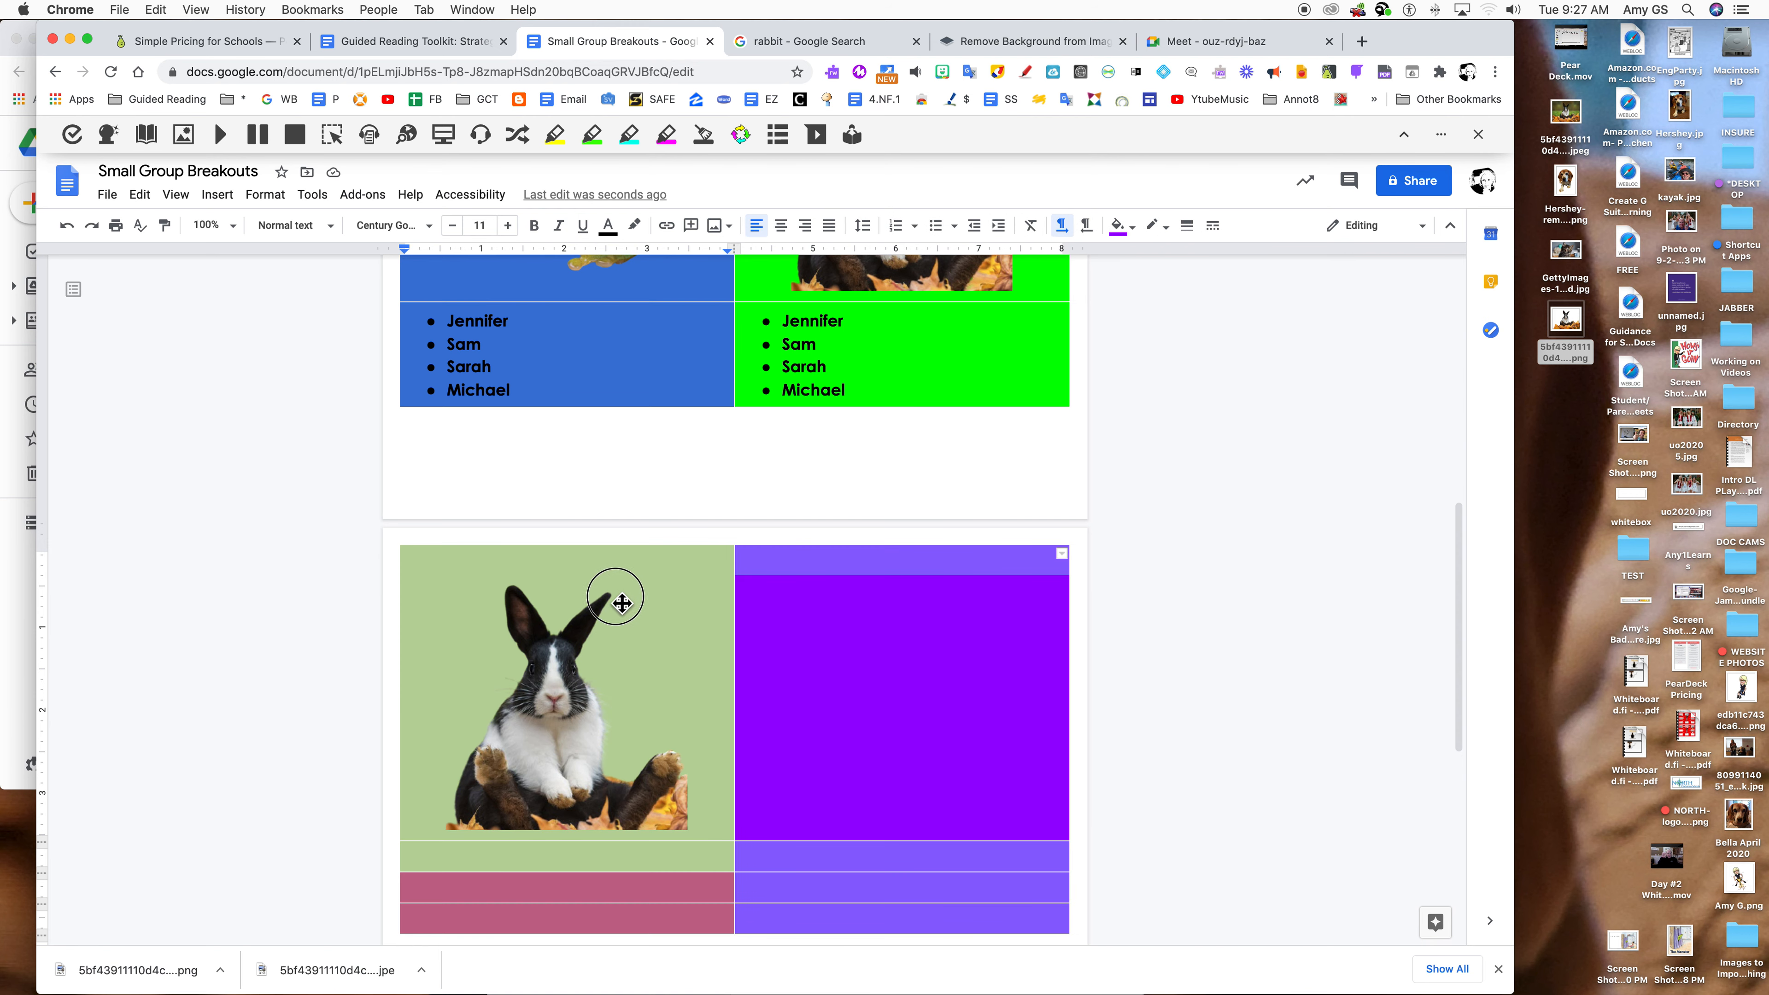
right_click(677, 606)
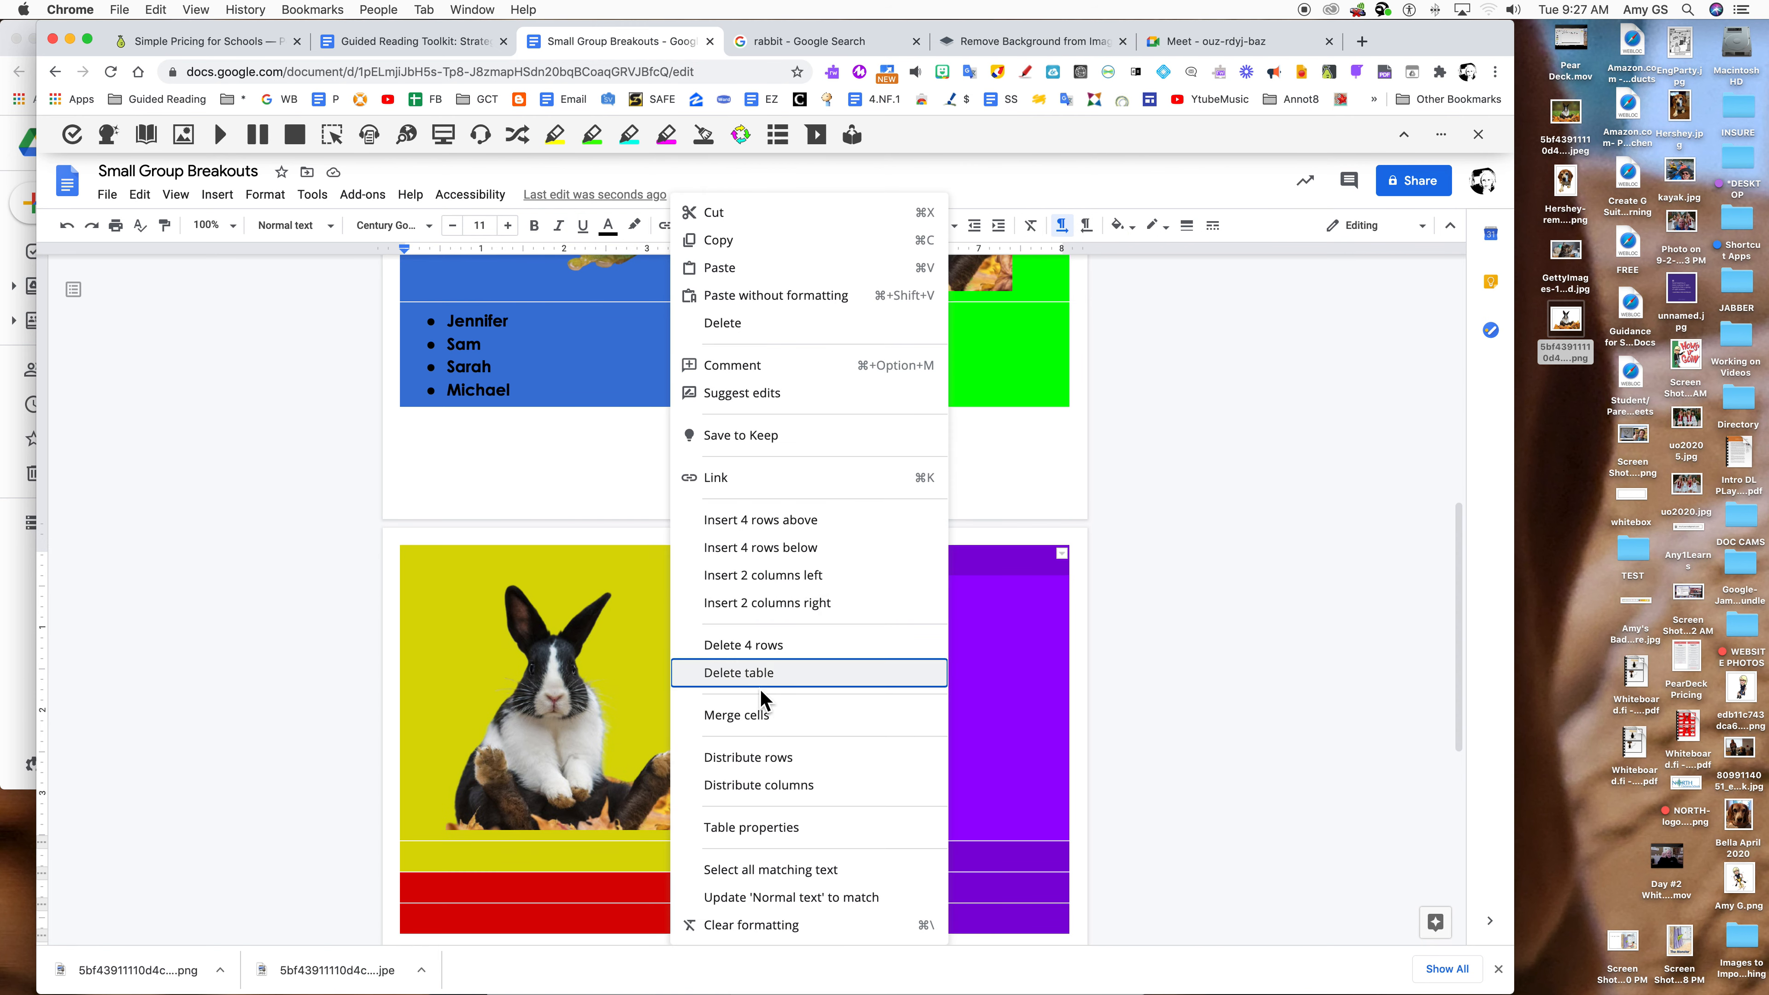
click(764, 653)
scroll(778, 662, up, 3)
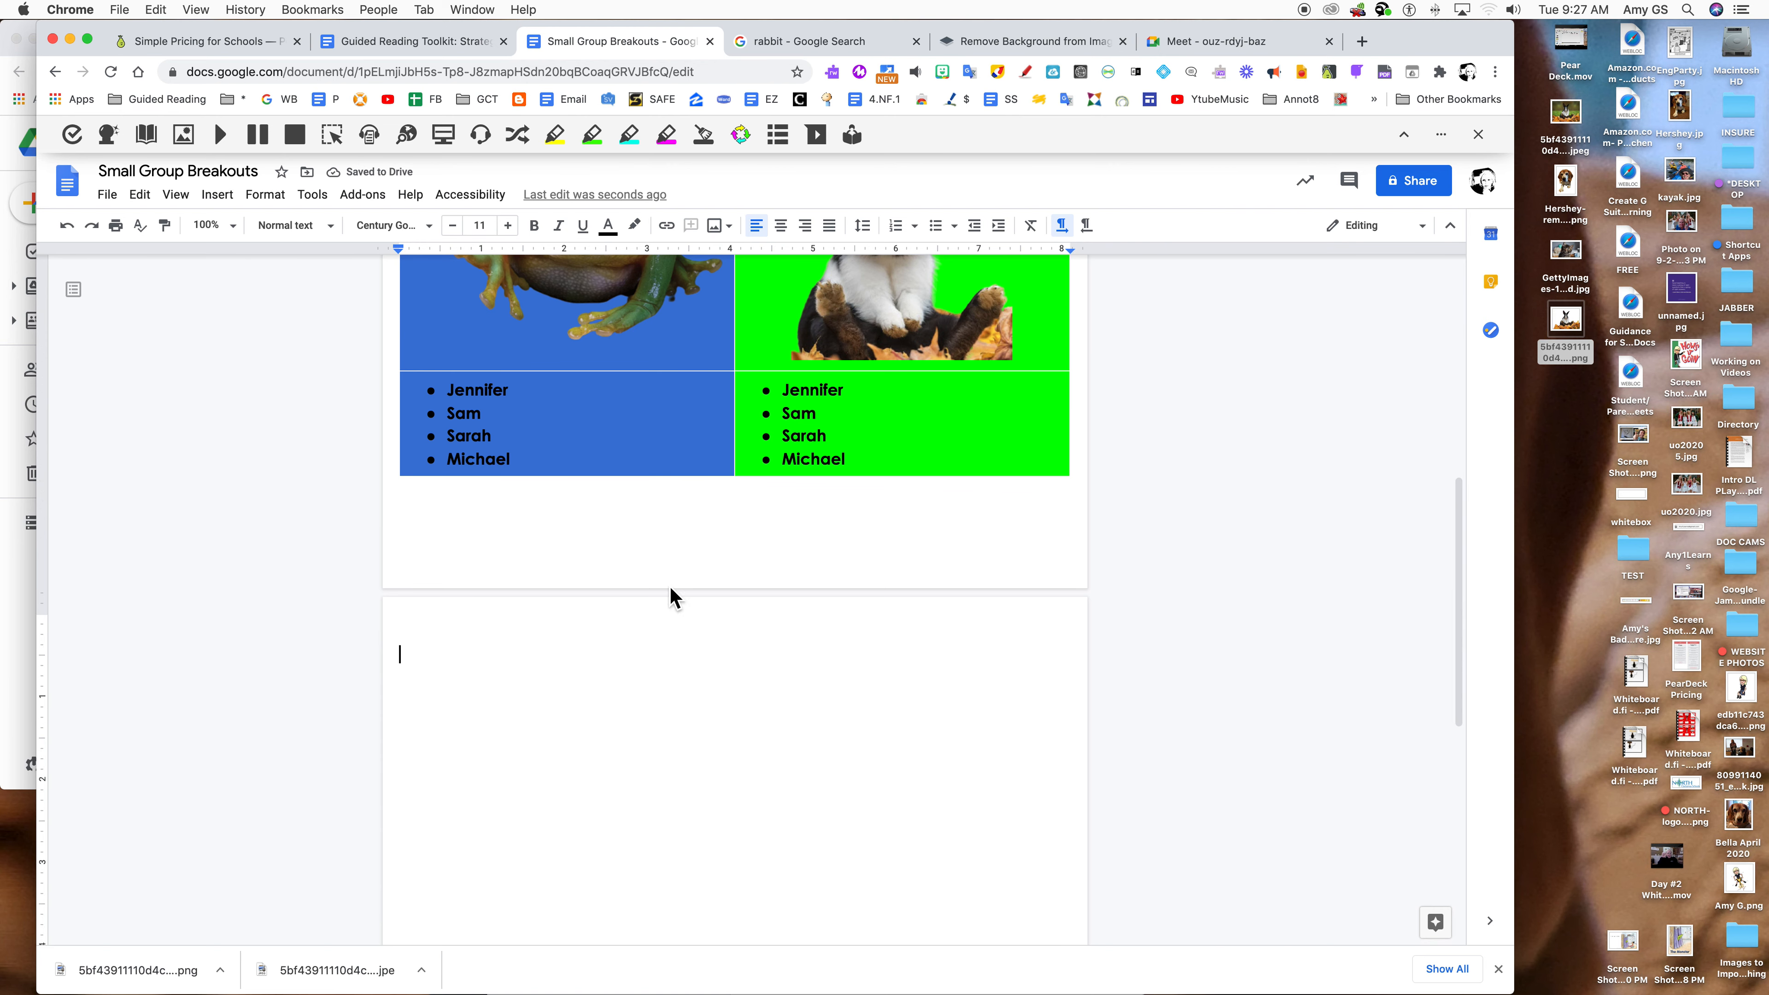
key(BackSpace)
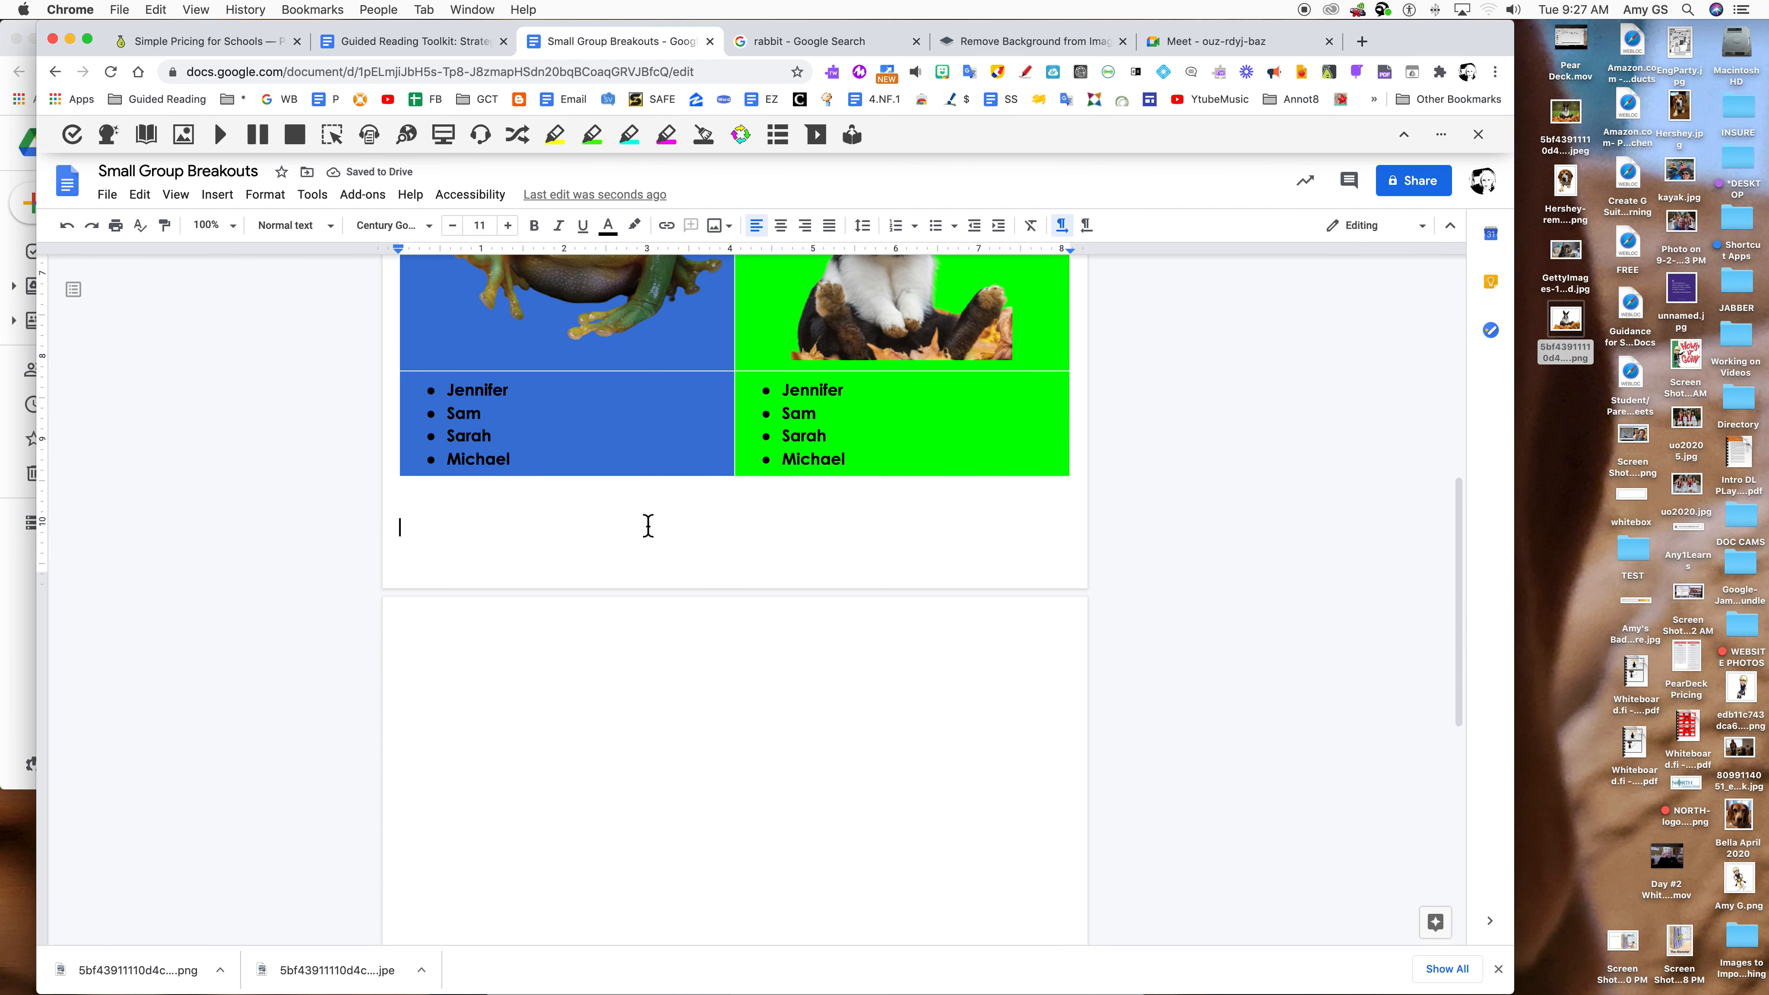
Select the beagle picture in the first yellow cell and open Google Meet in a new browser tab.
scroll(650, 536, up, 10)
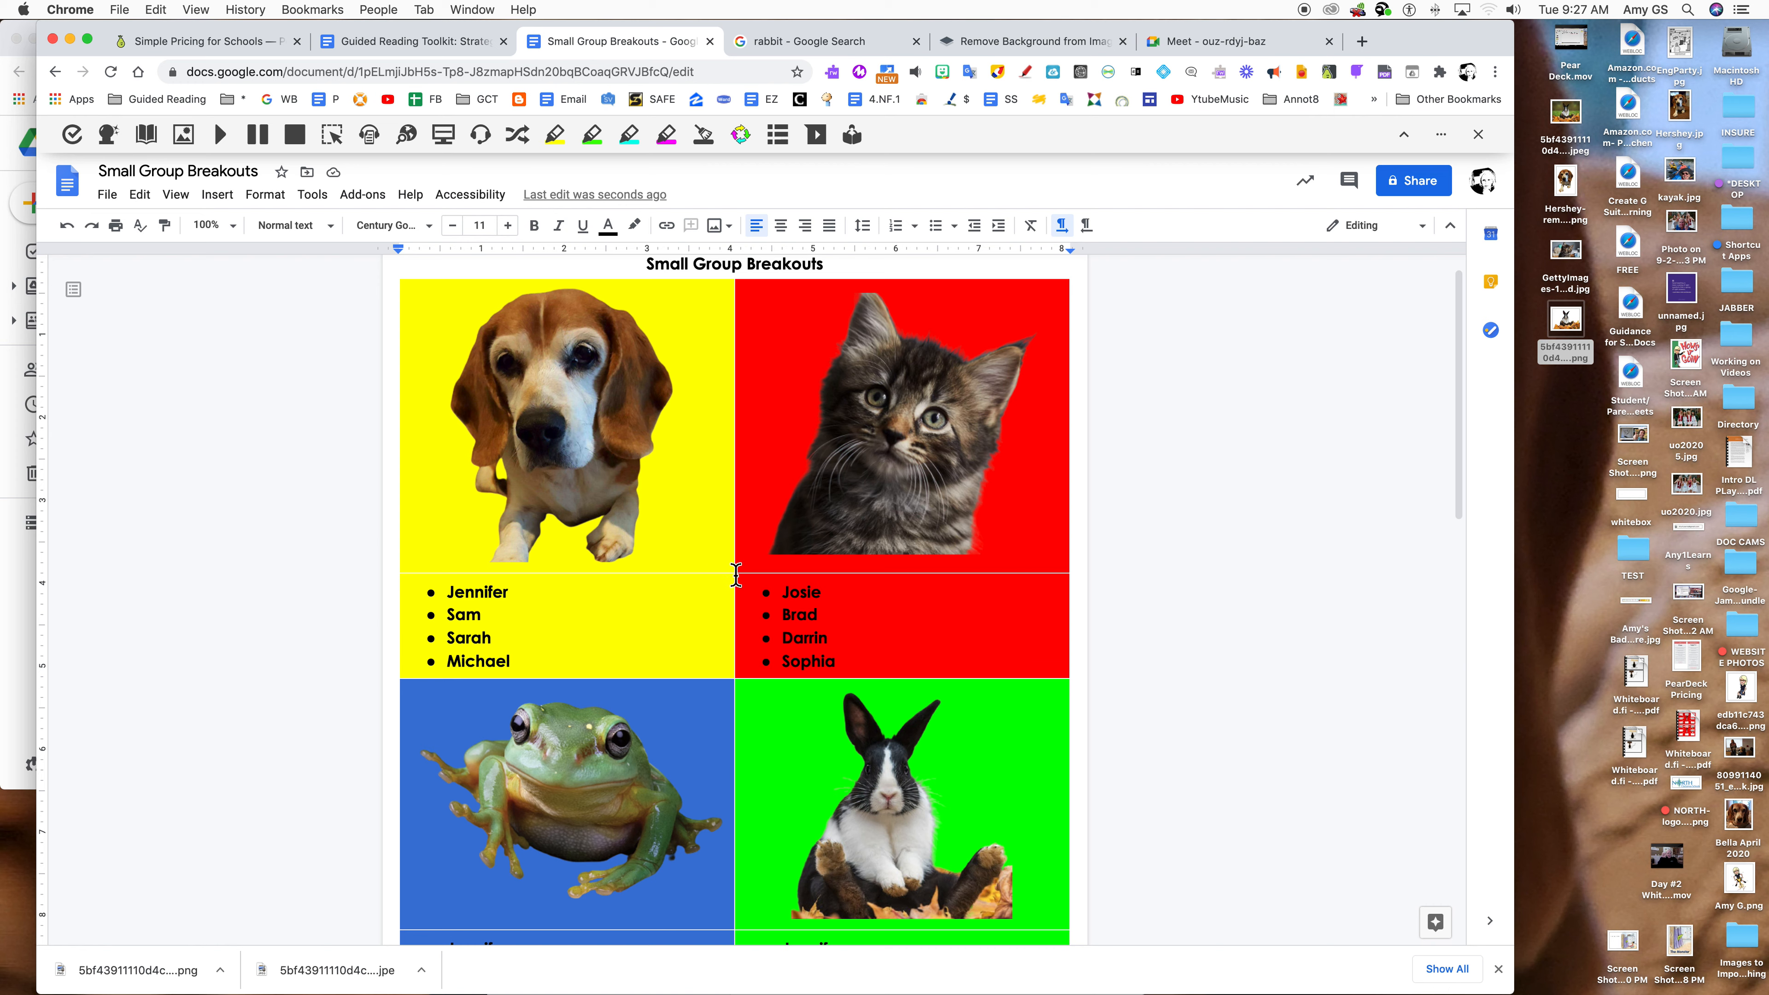
click(625, 454)
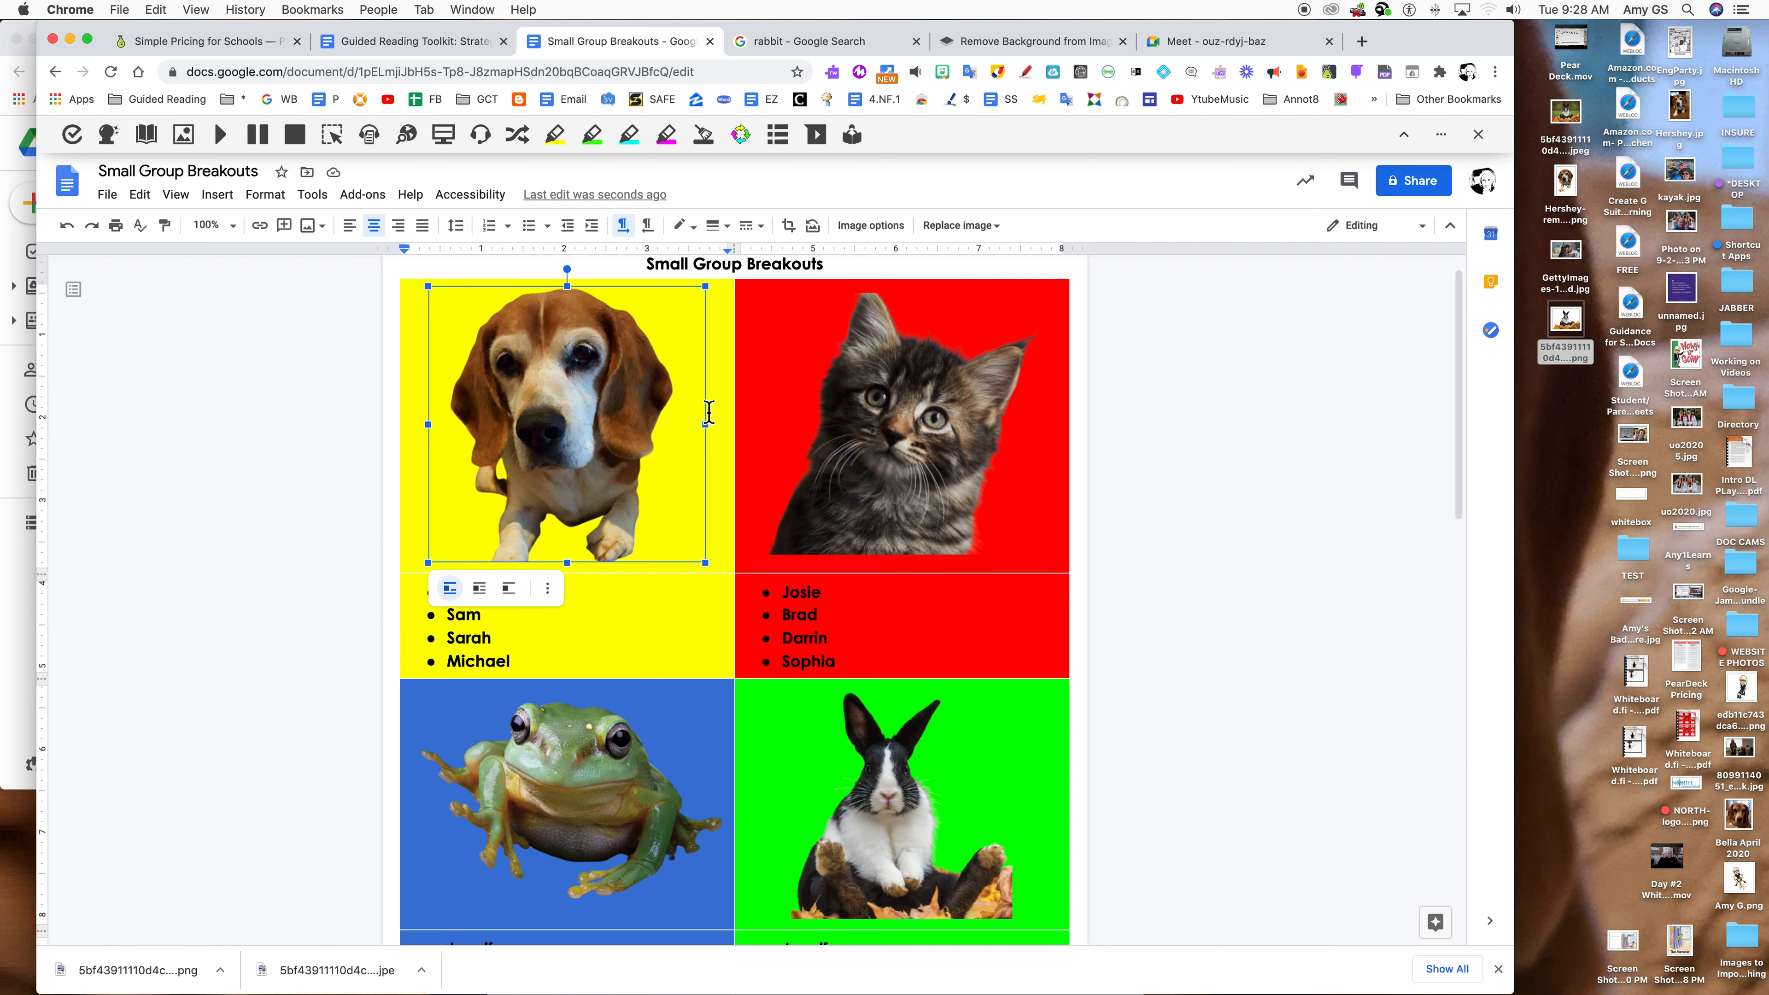
click(1363, 43)
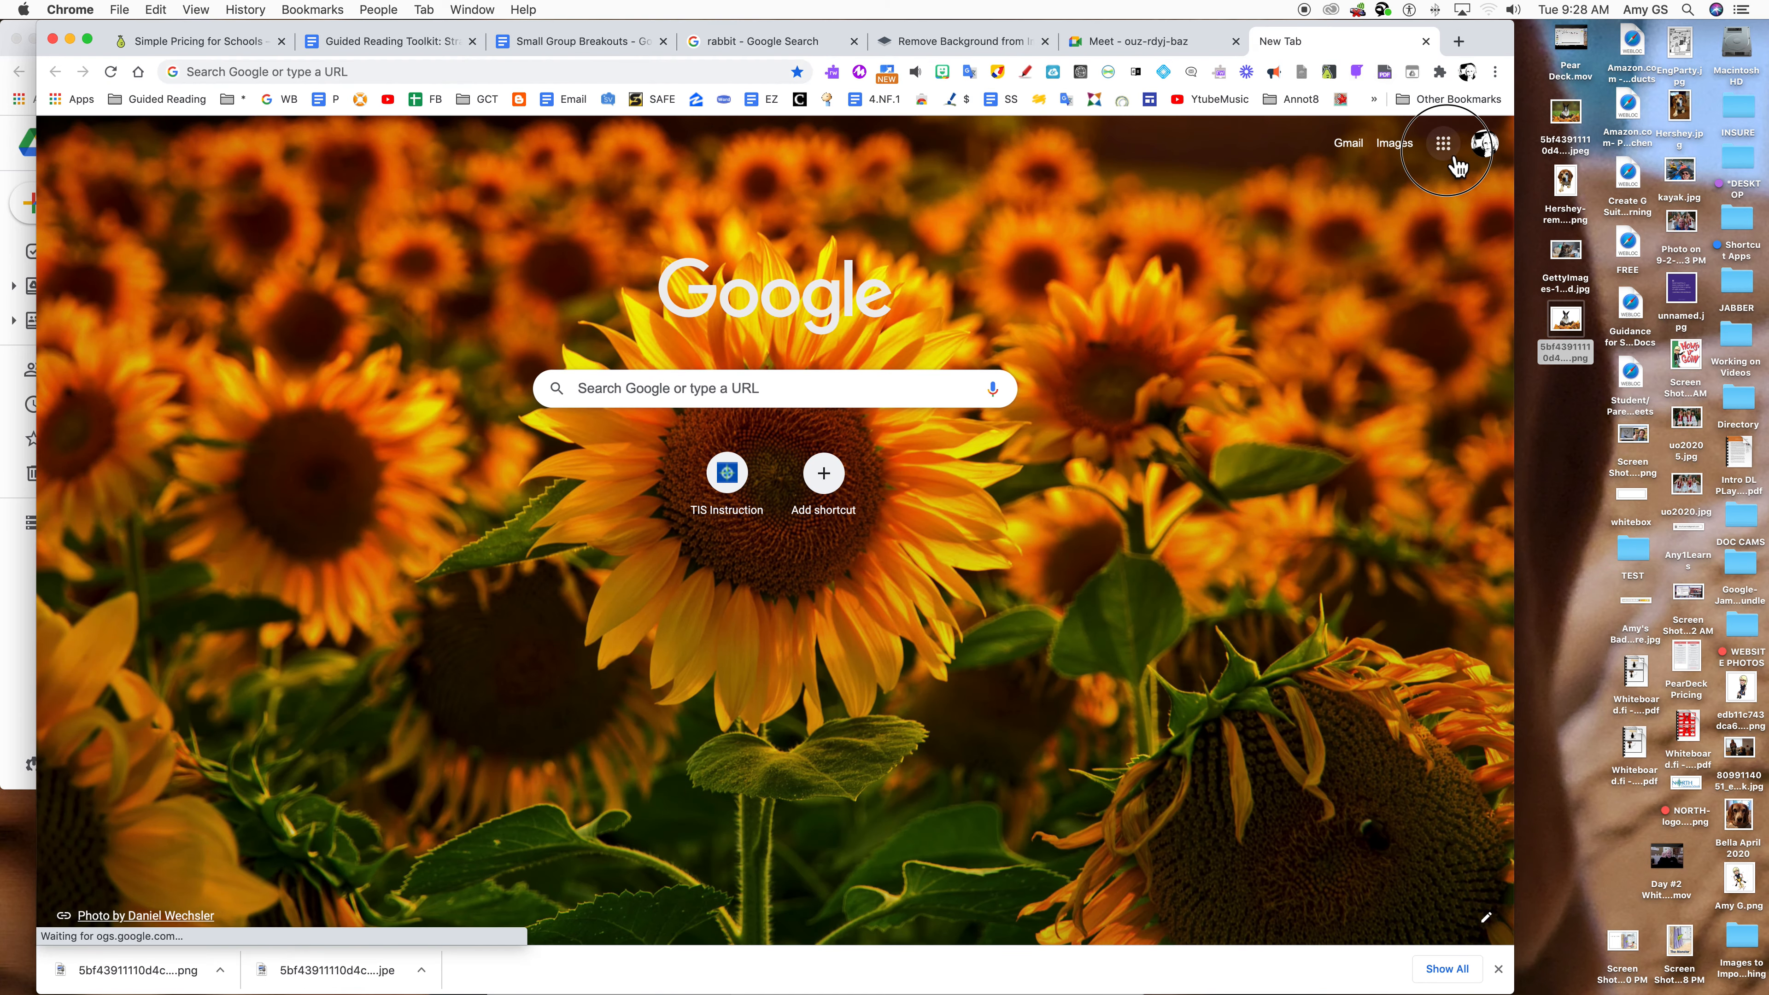
click(1443, 147)
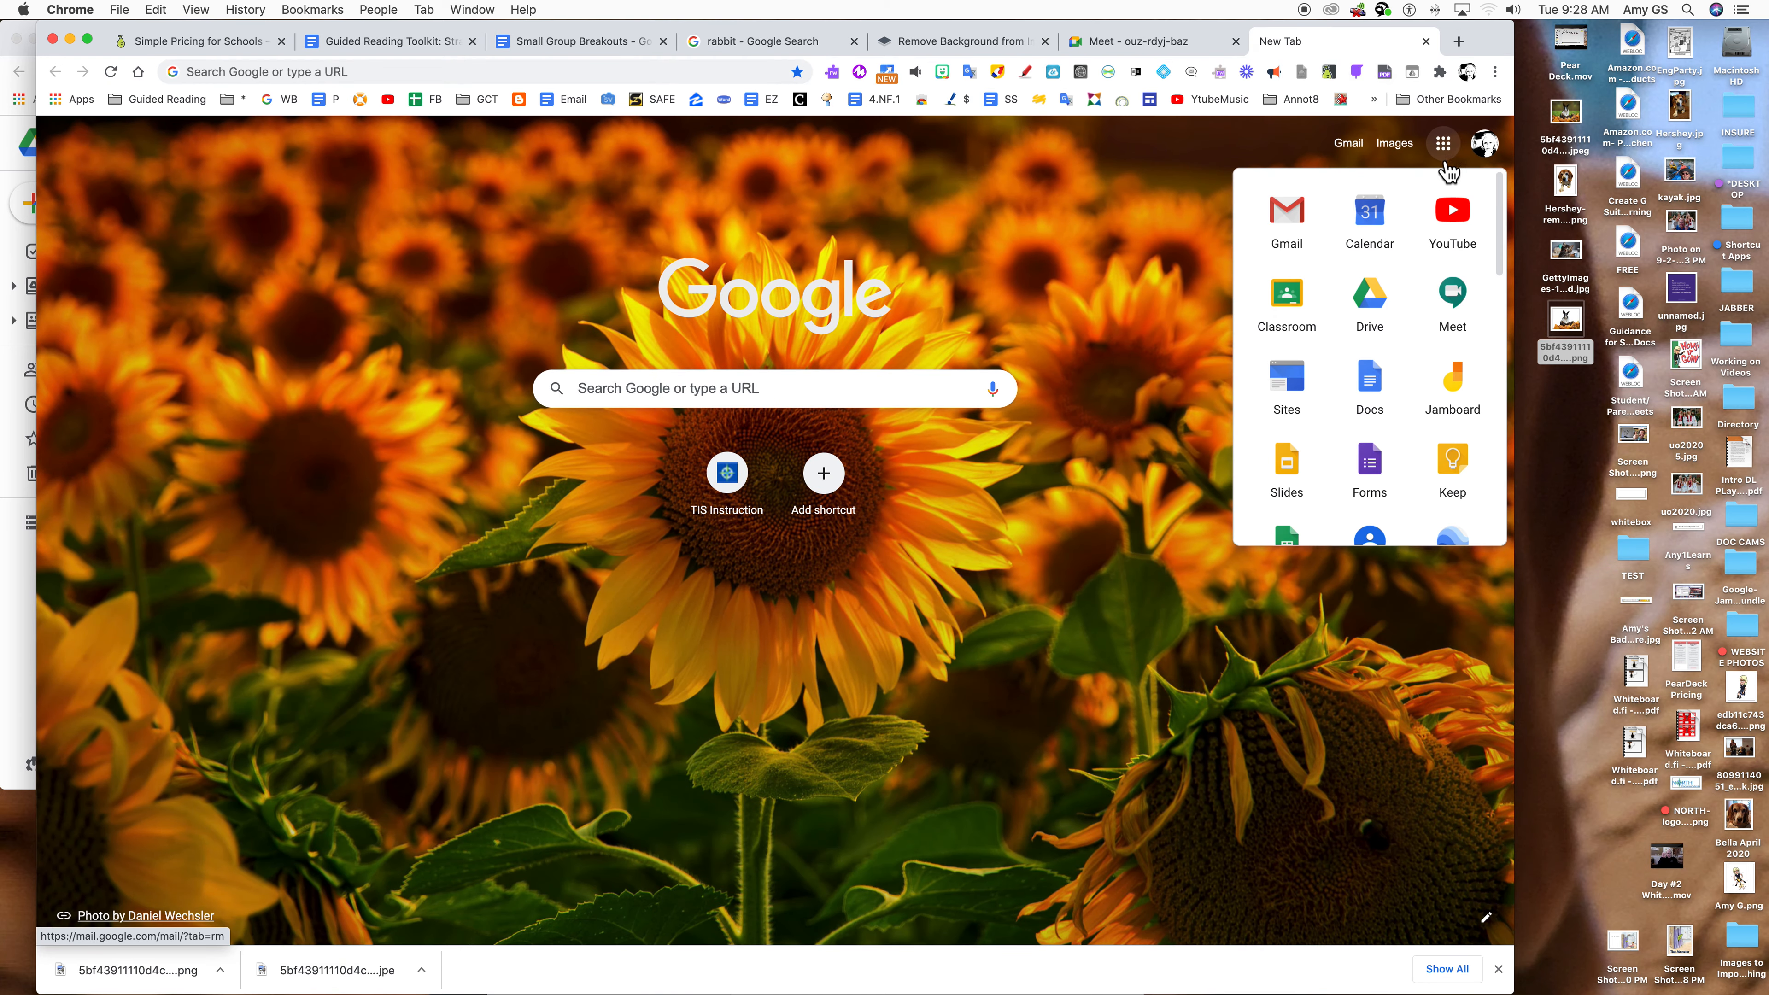
click(1453, 307)
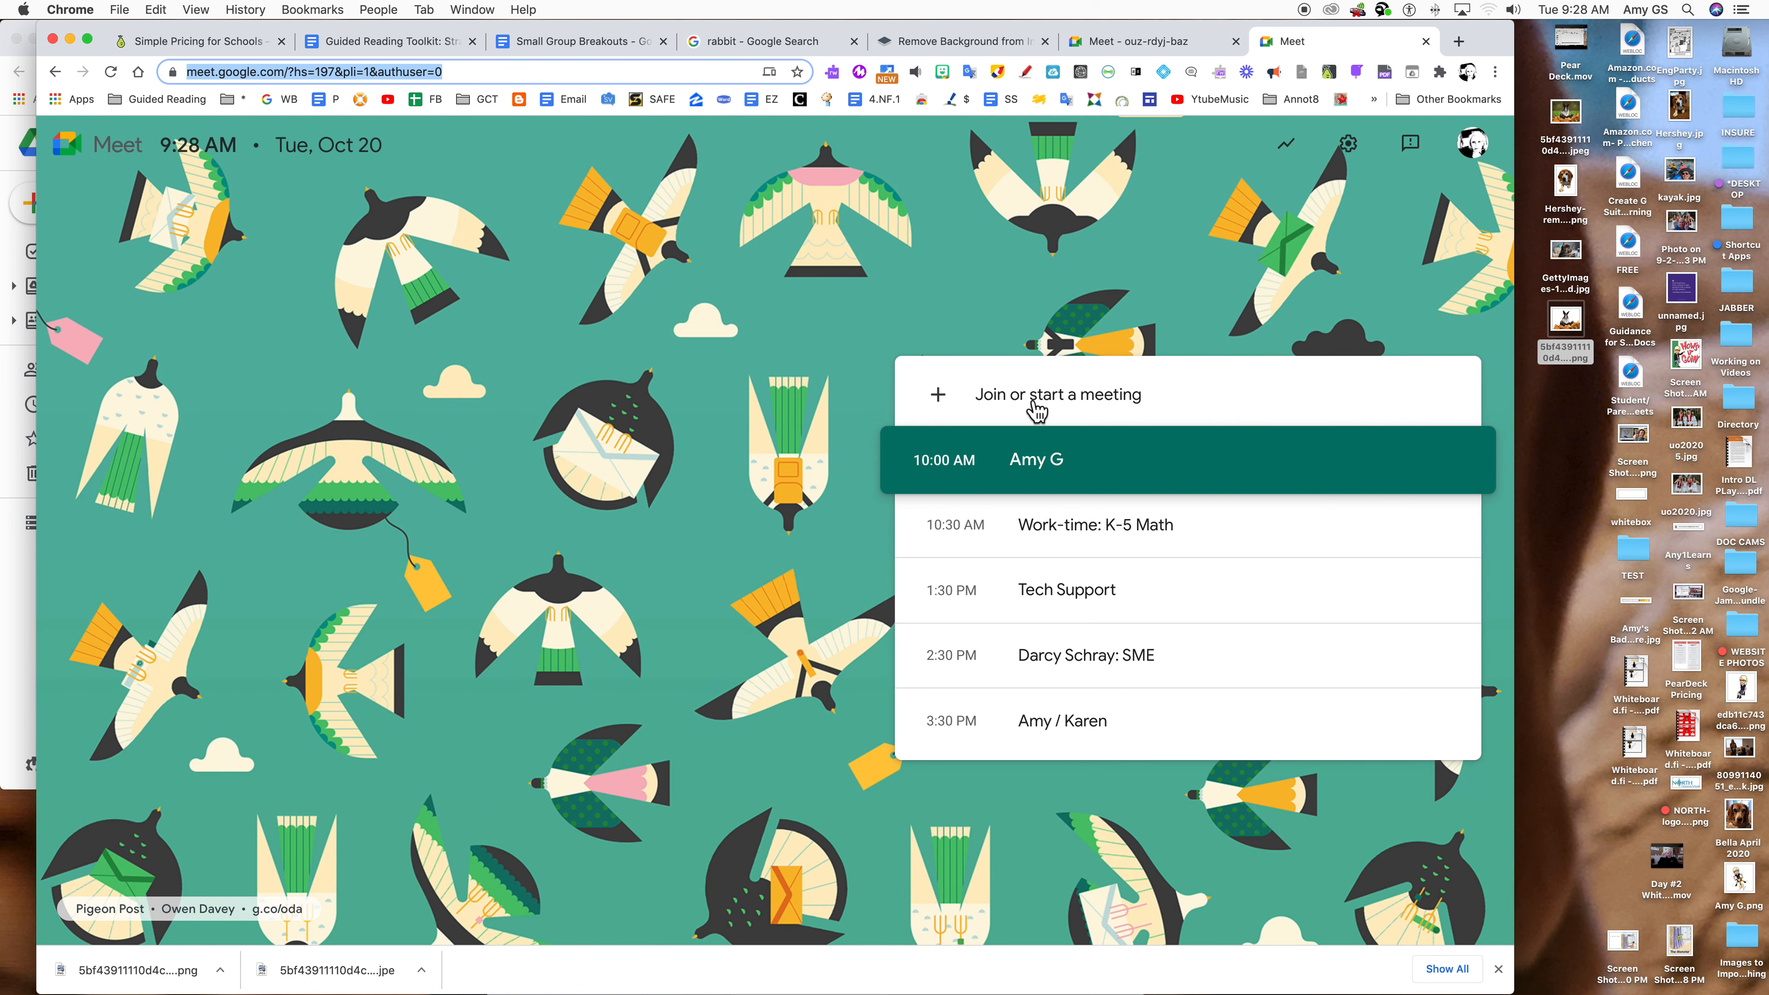
Start a meeting nicknamed "This is cool" and join it with the camera and microphone turned off.
click(1037, 404)
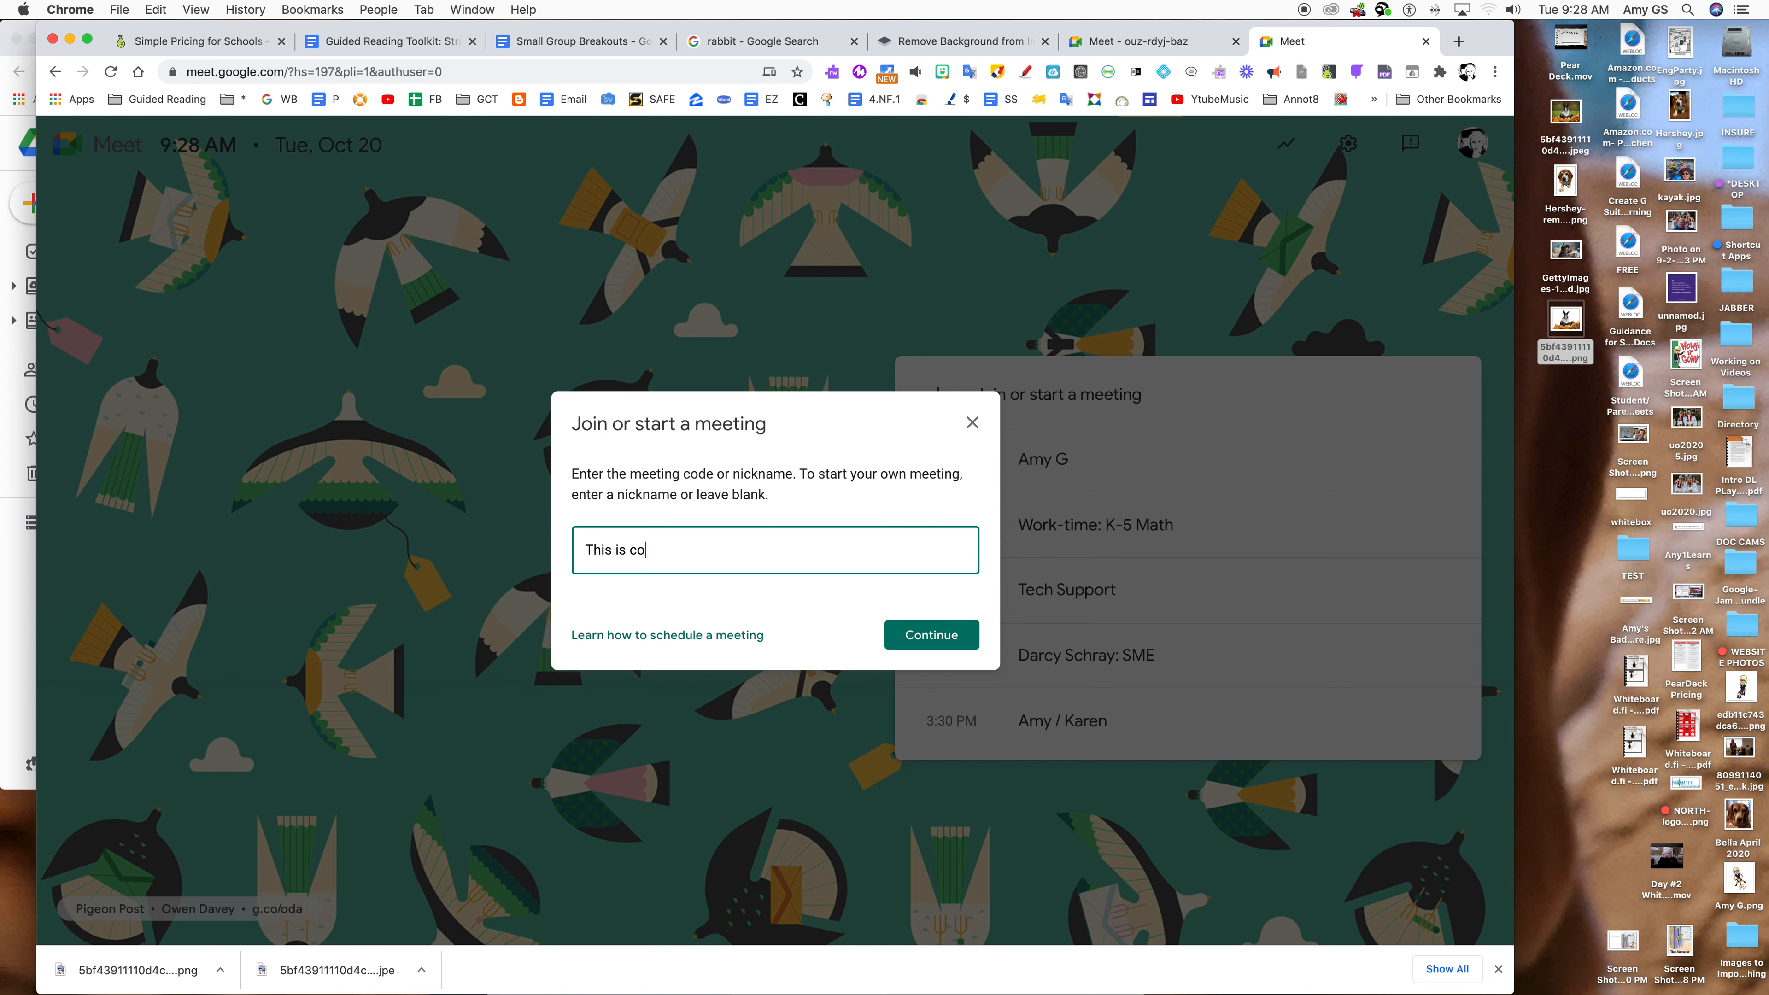
click(926, 635)
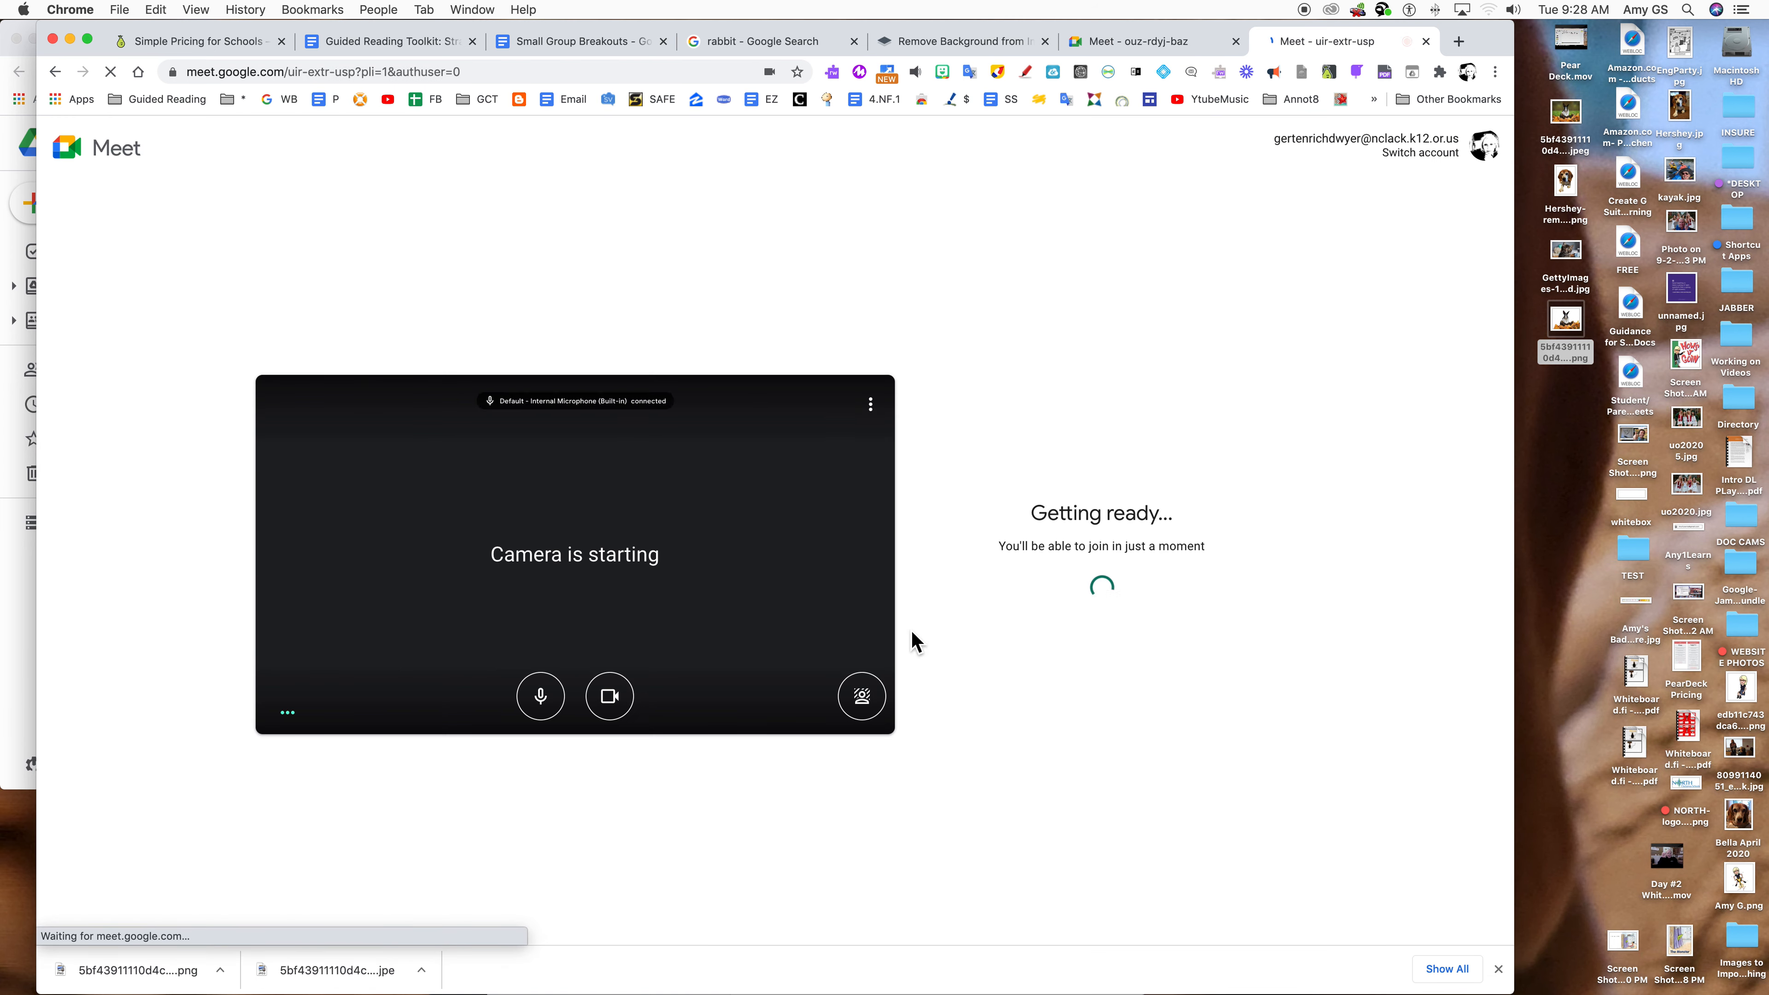
click(609, 696)
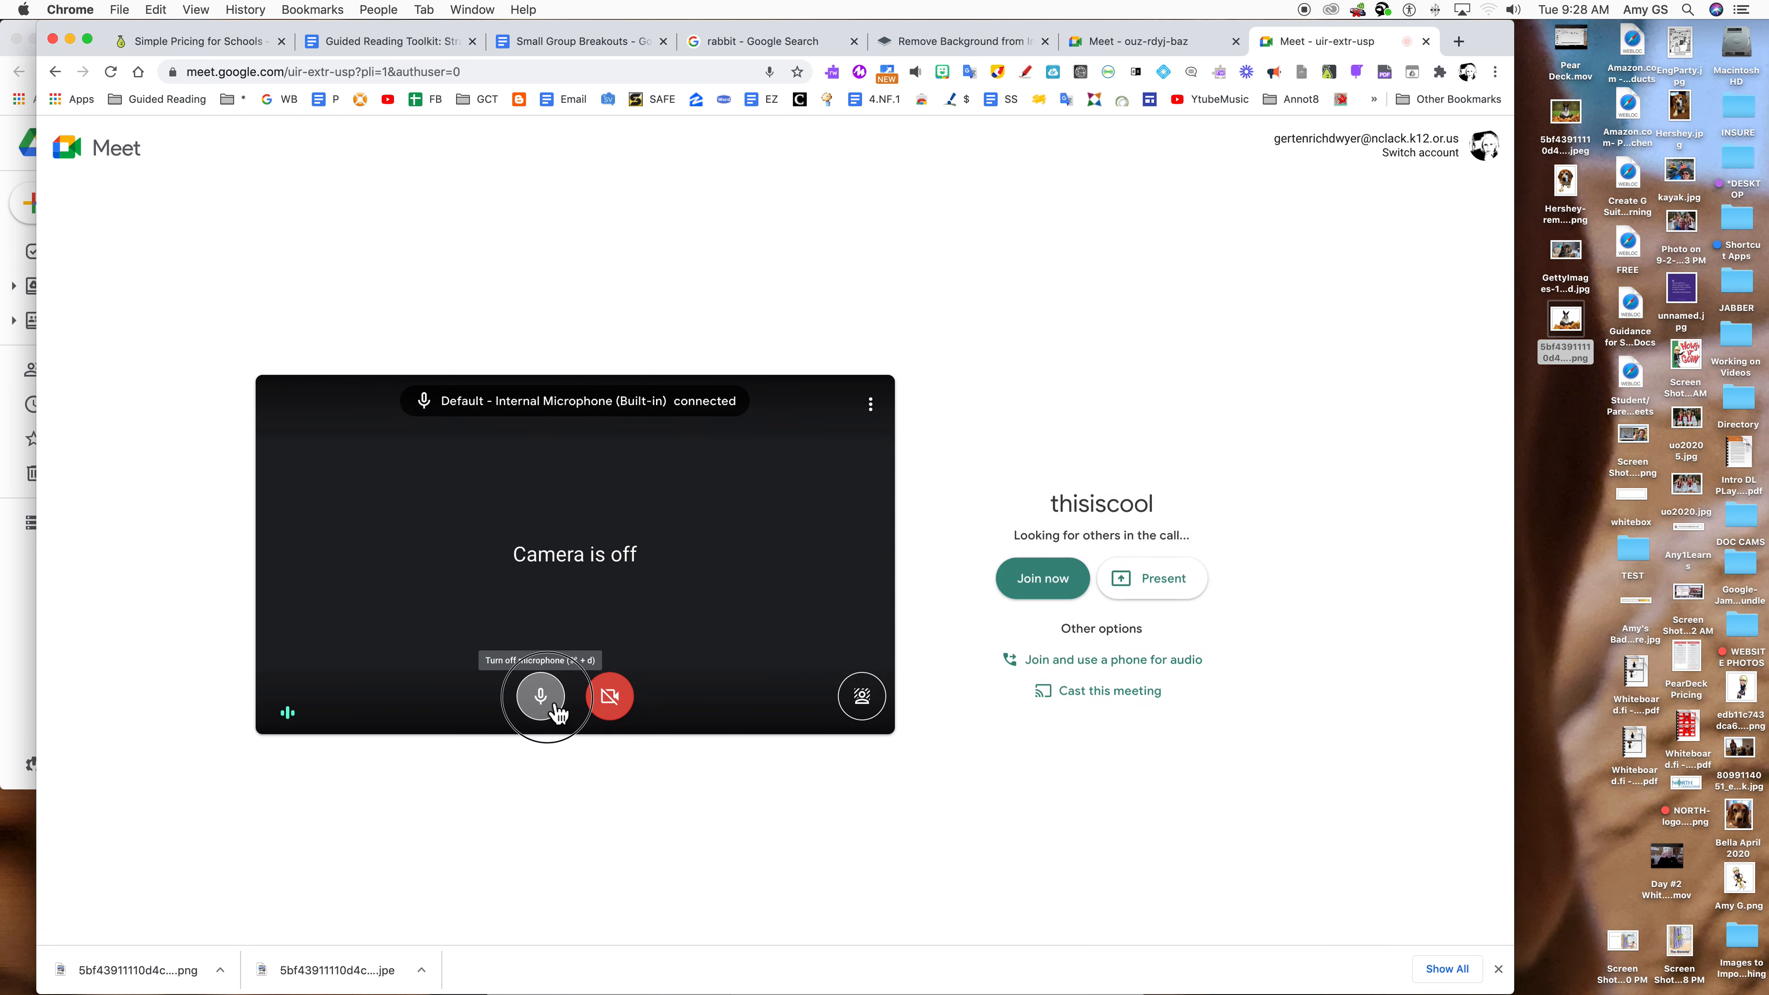
click(540, 696)
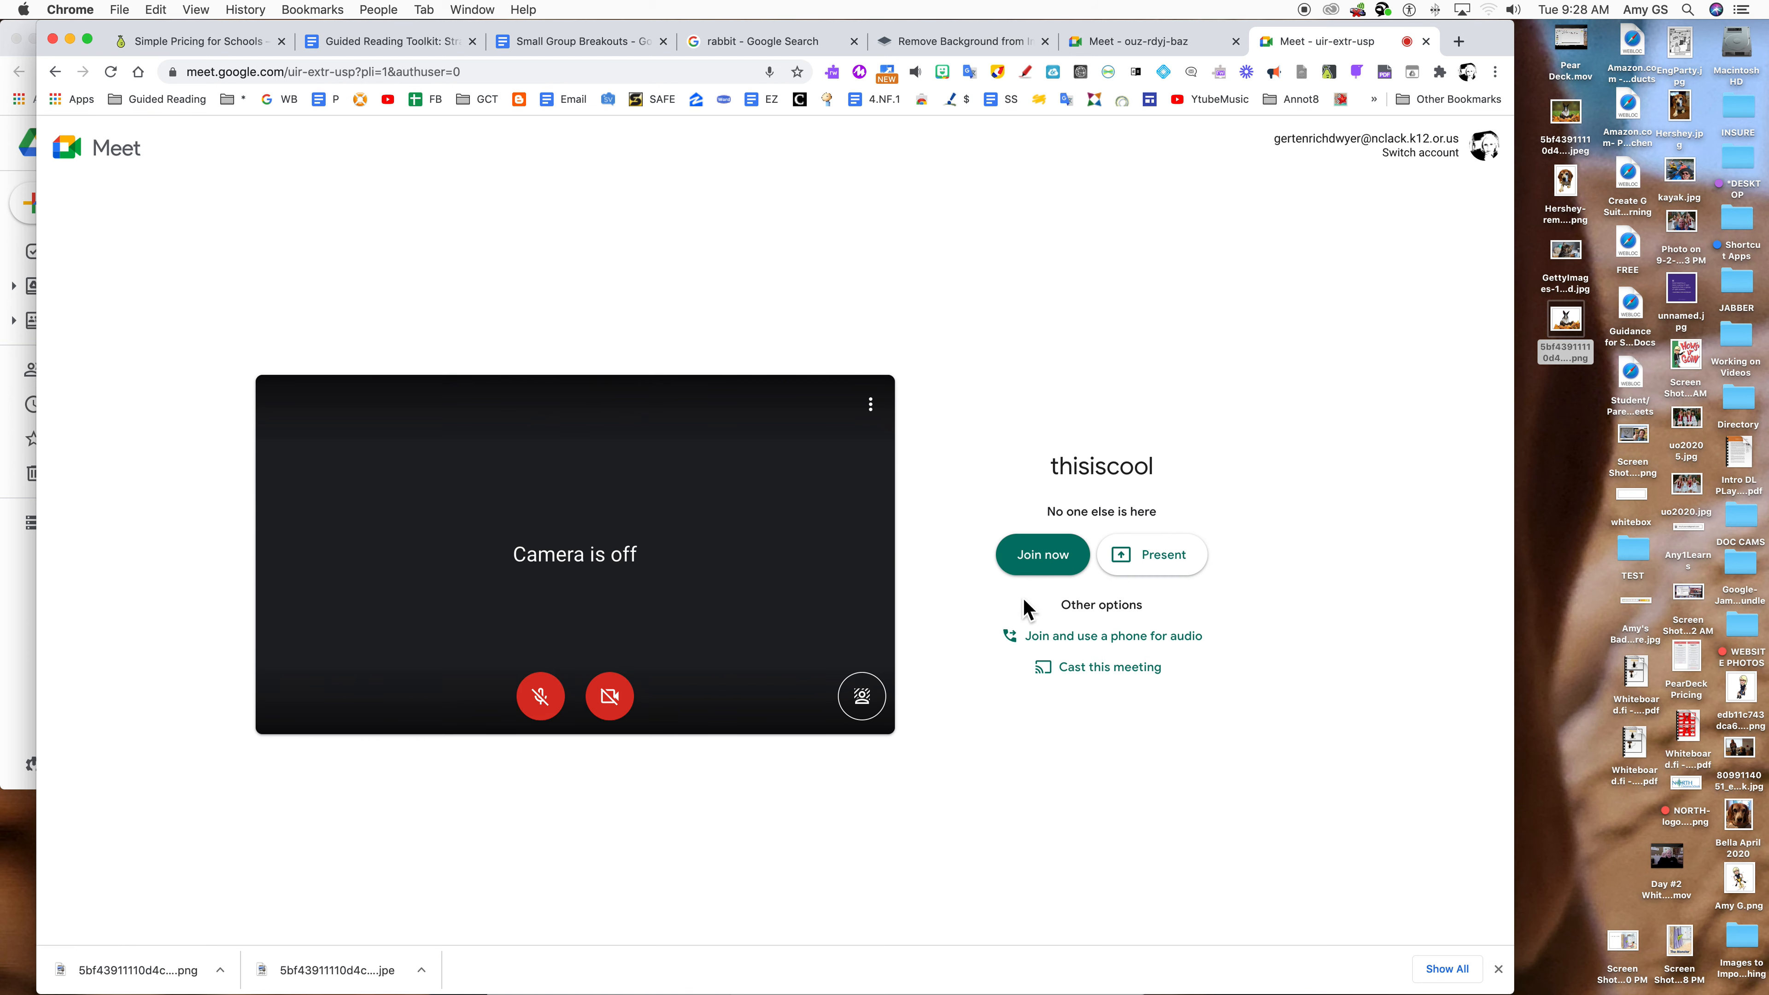
click(1039, 578)
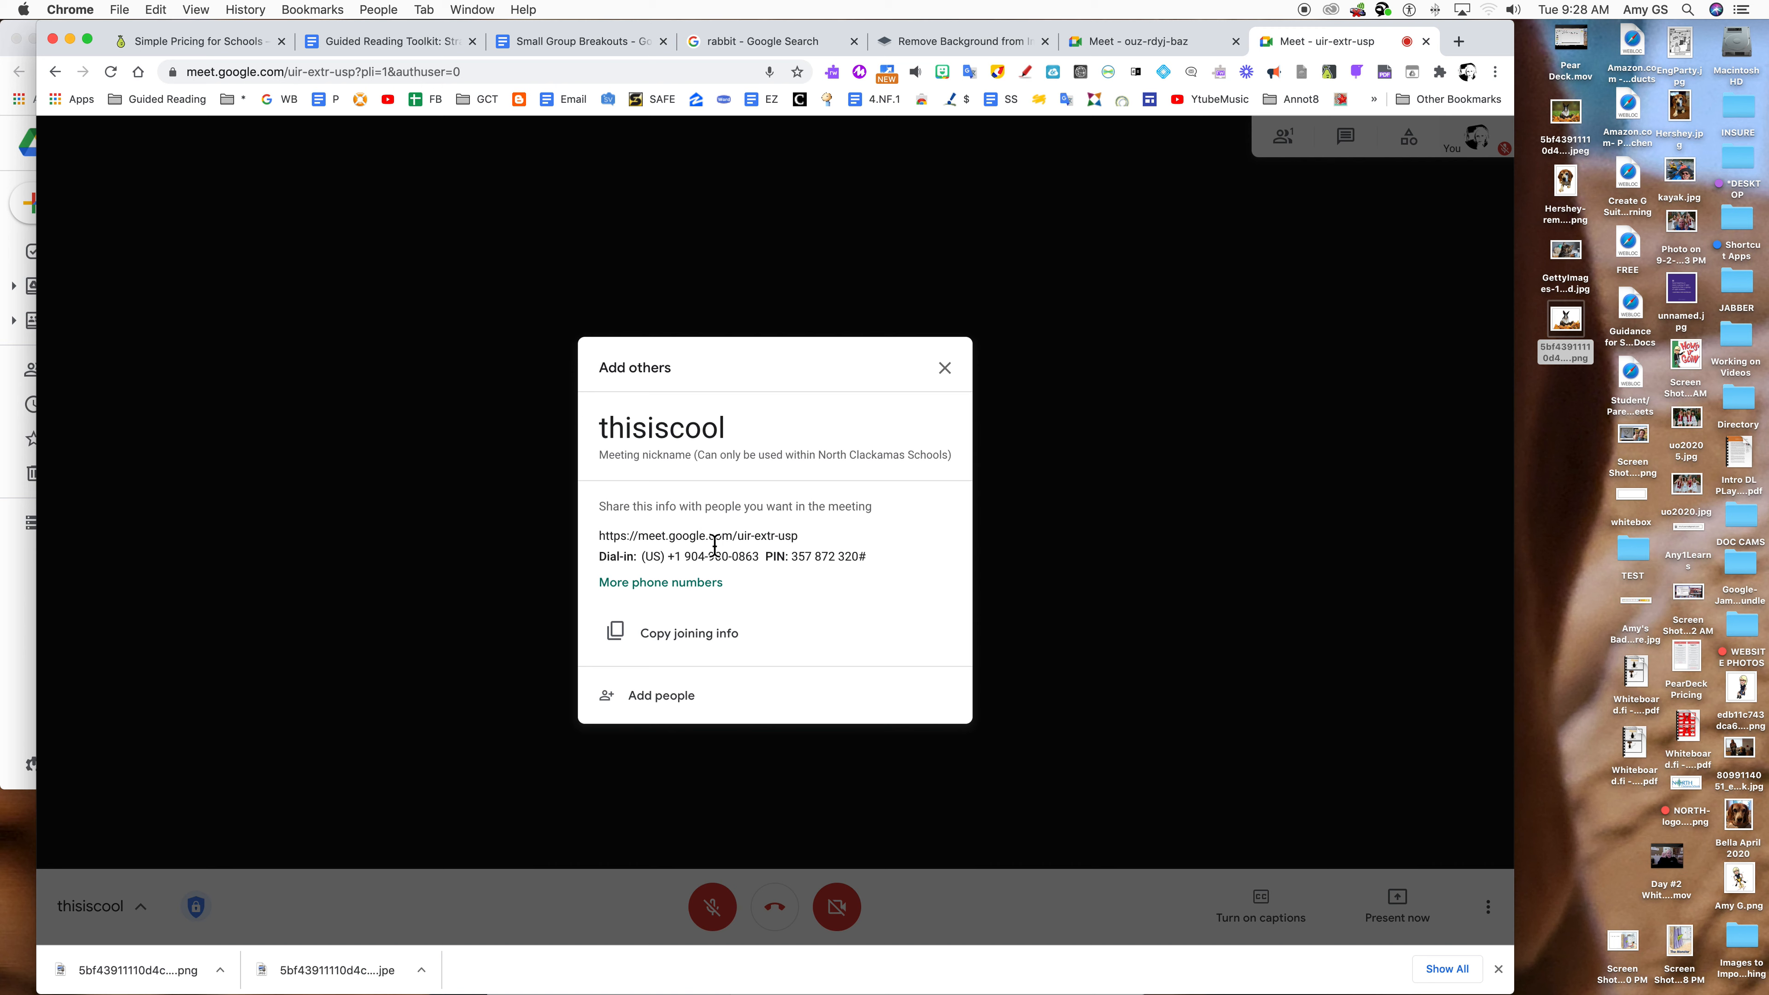
Copy the meeting's web link from the joining information and close the Add others dialog.
scroll(717, 546, up, 3)
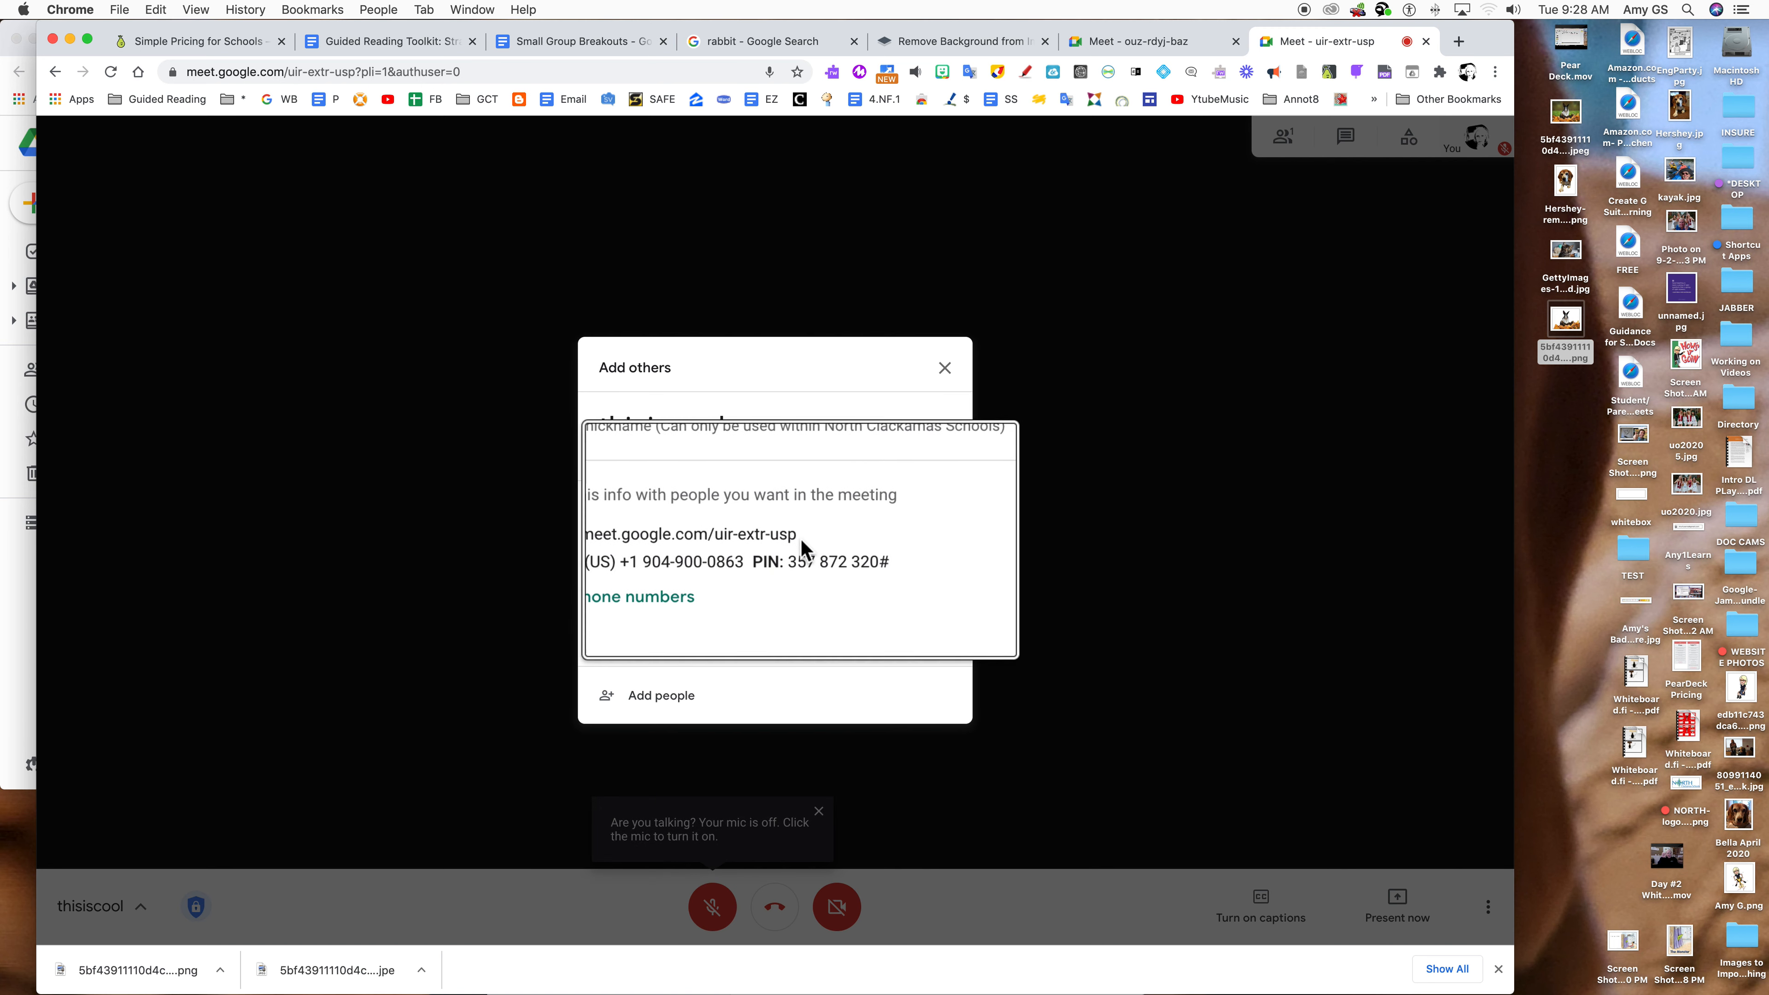
drag(796, 536, 597, 544)
key(super+c)
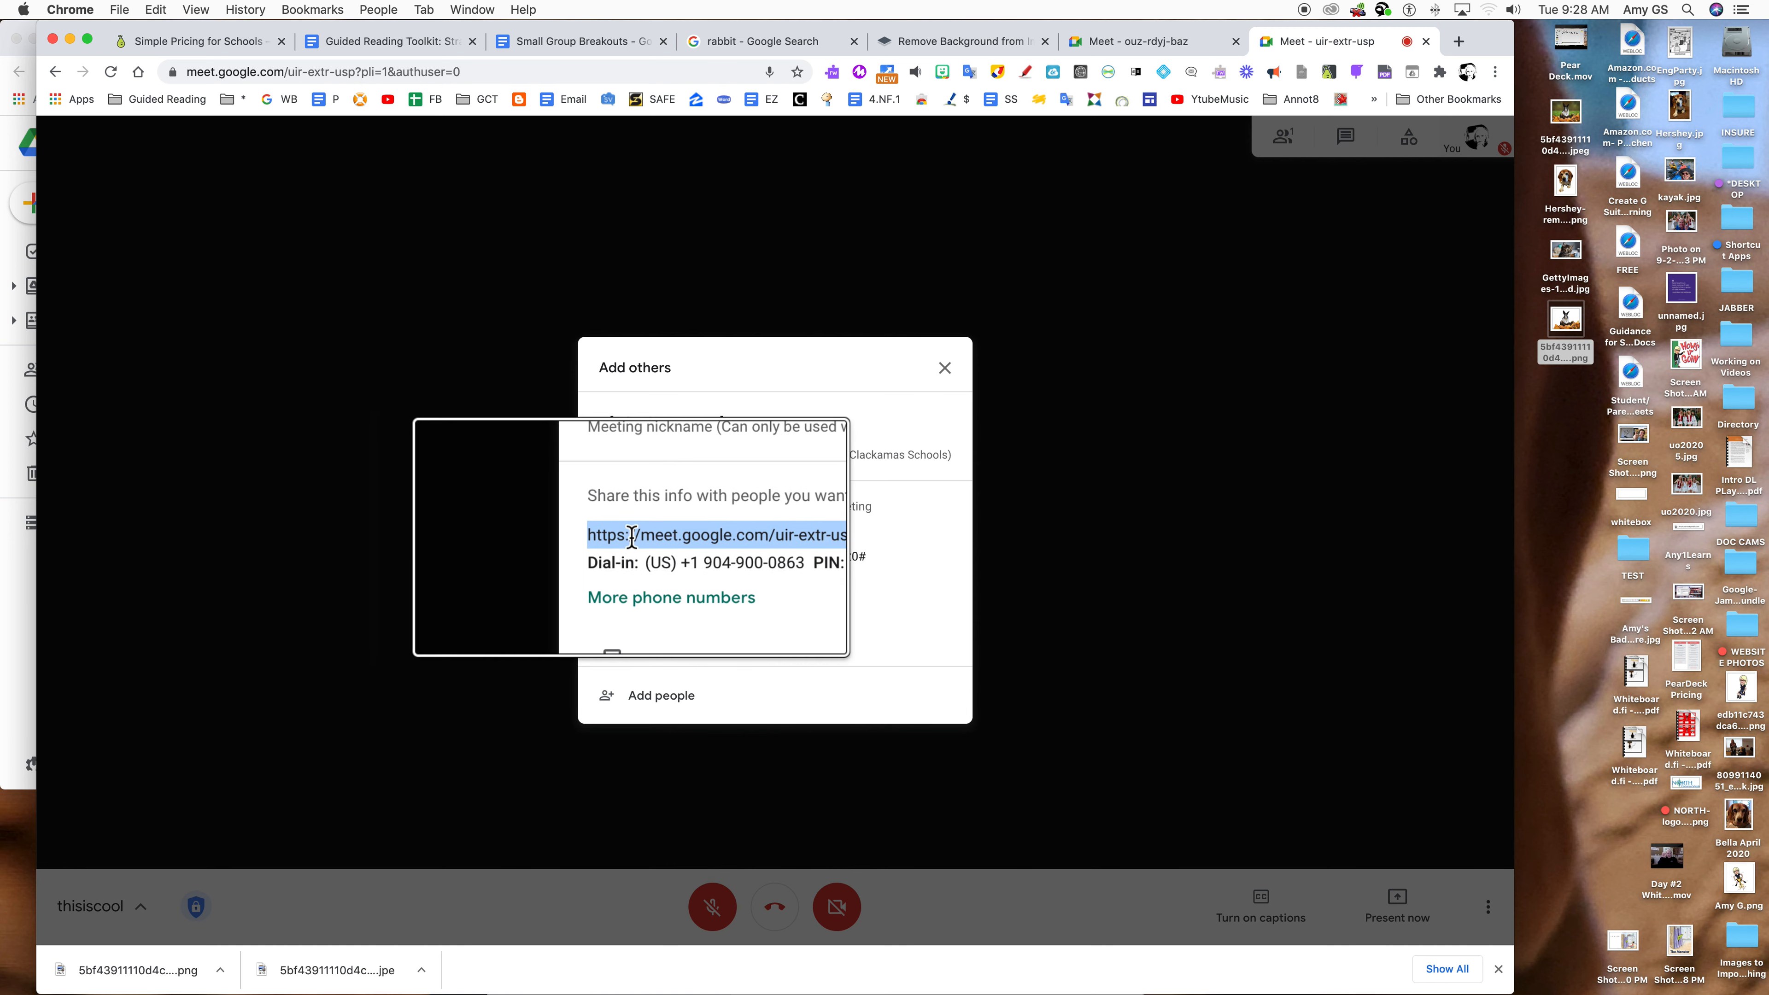
scroll(632, 537, down, 3)
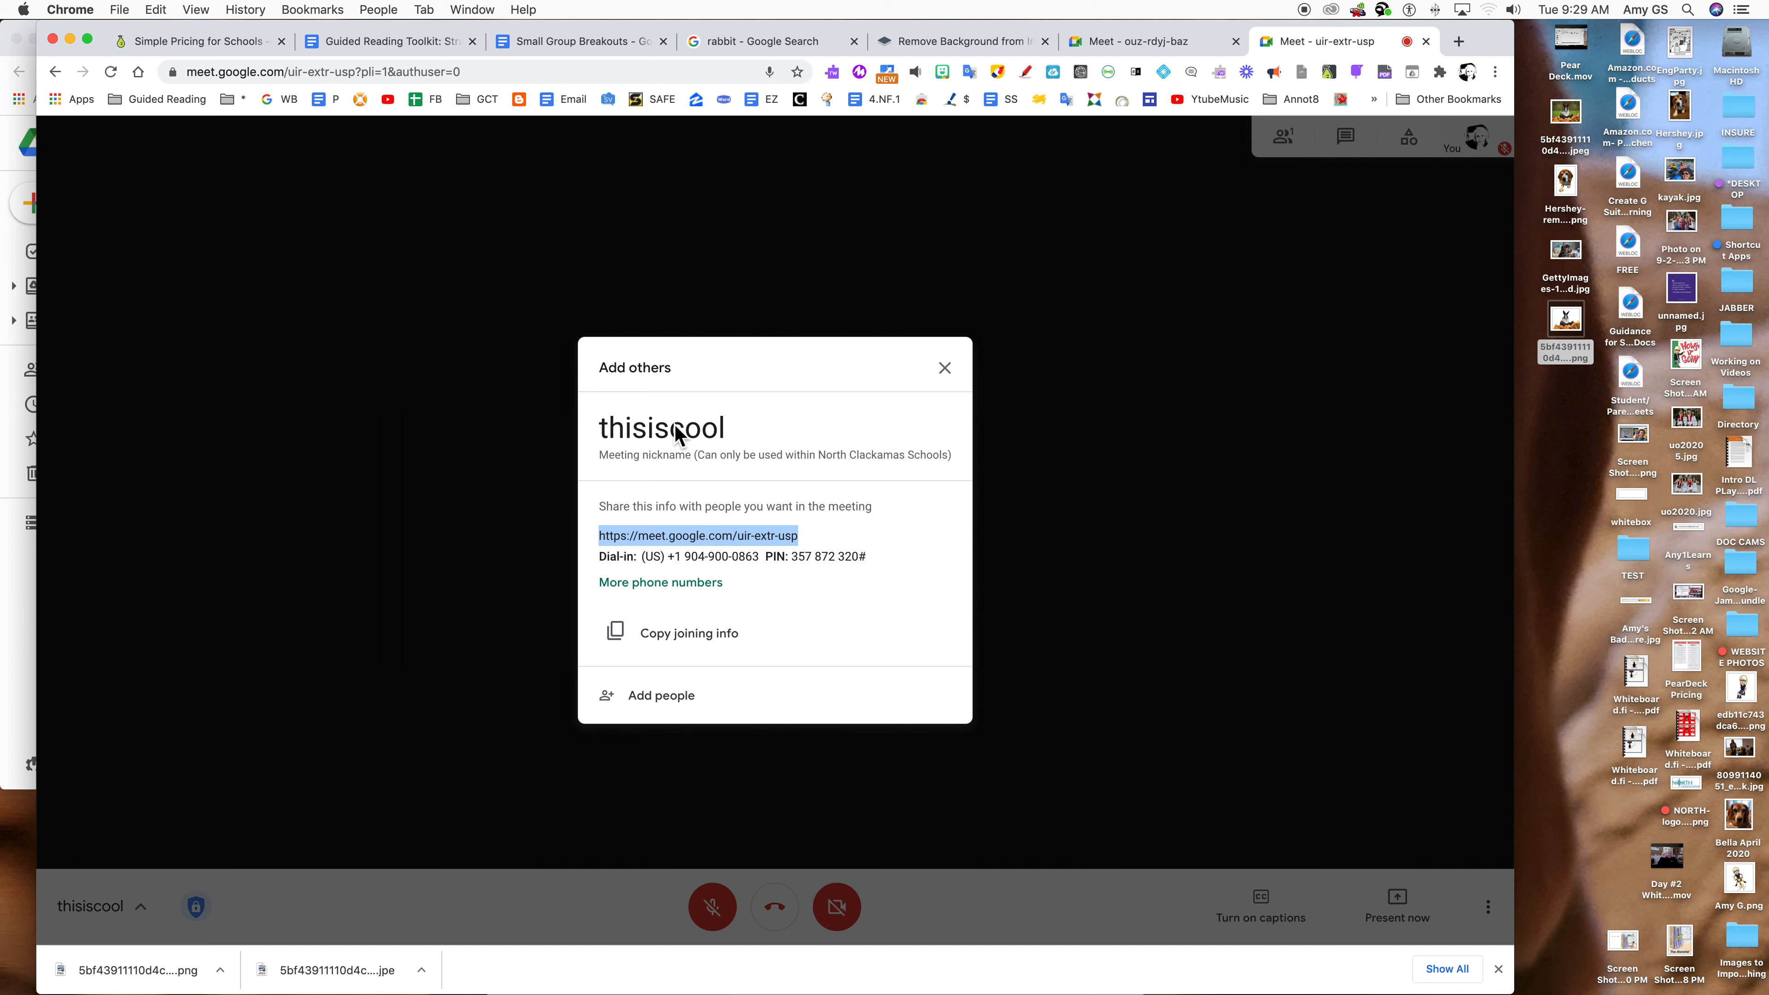
click(944, 367)
Paste the Meet link as the web address, insert "lookup/" before the meeting code, and copy the full address.
click(465, 75)
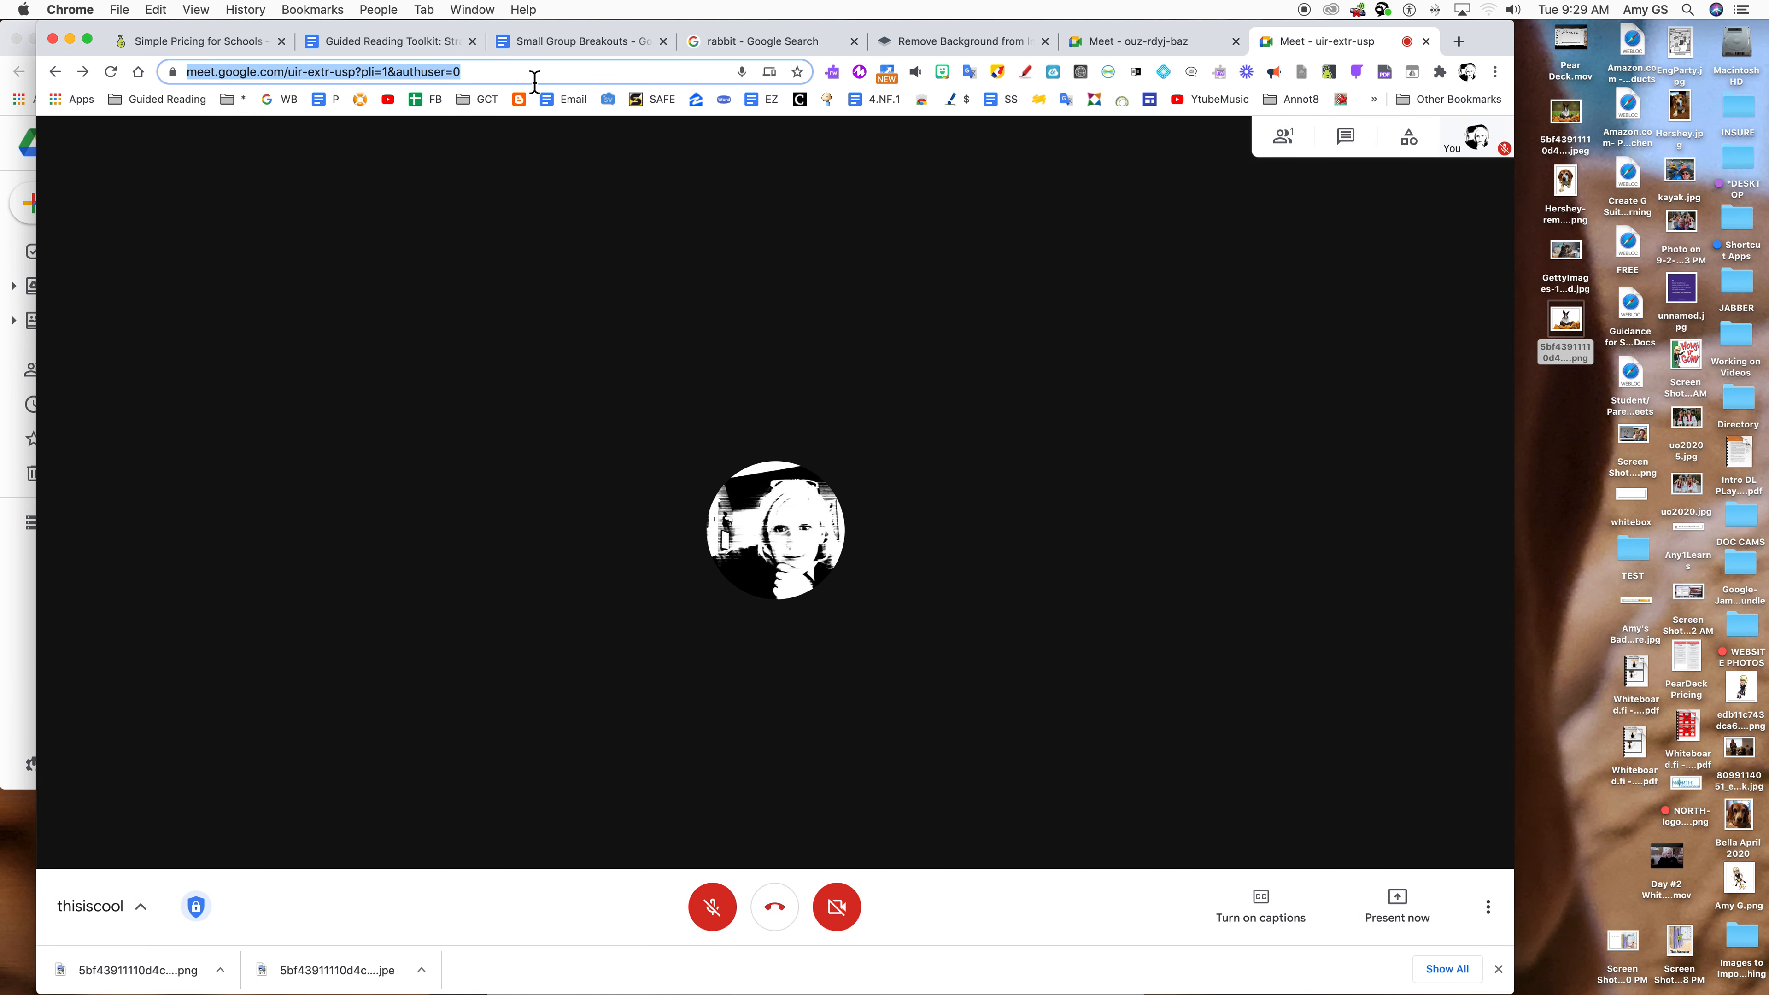
key(super+v)
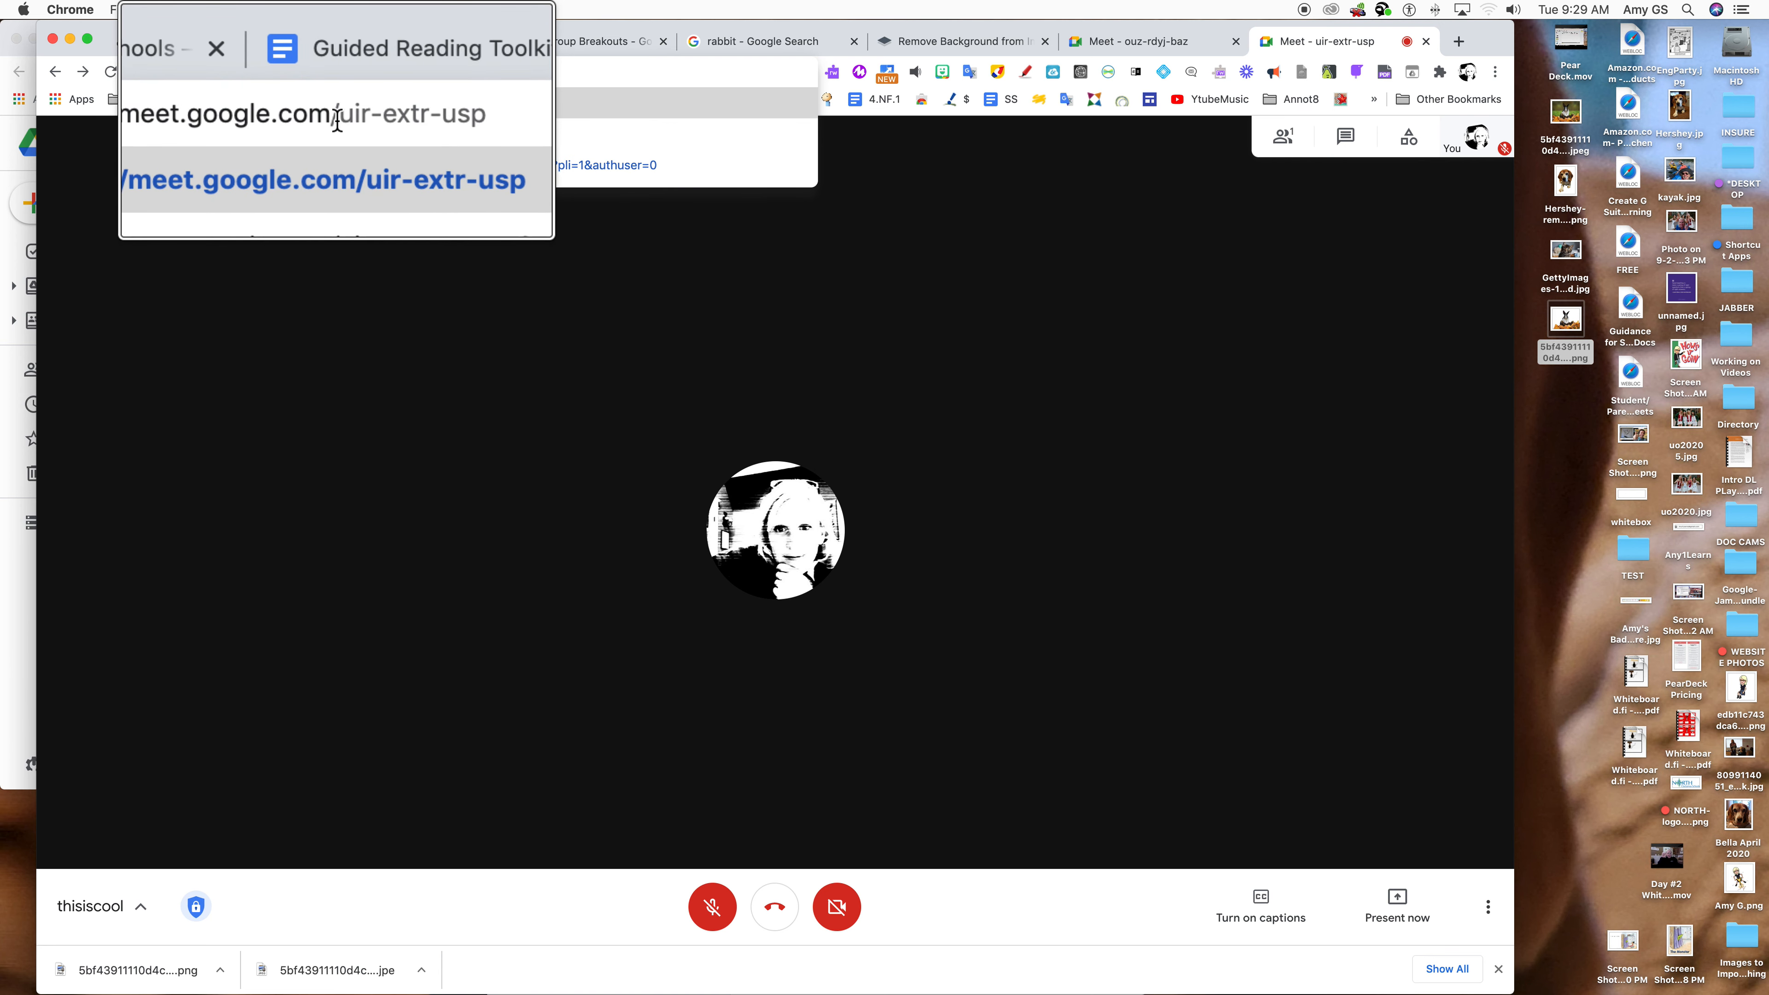
text(lookup)
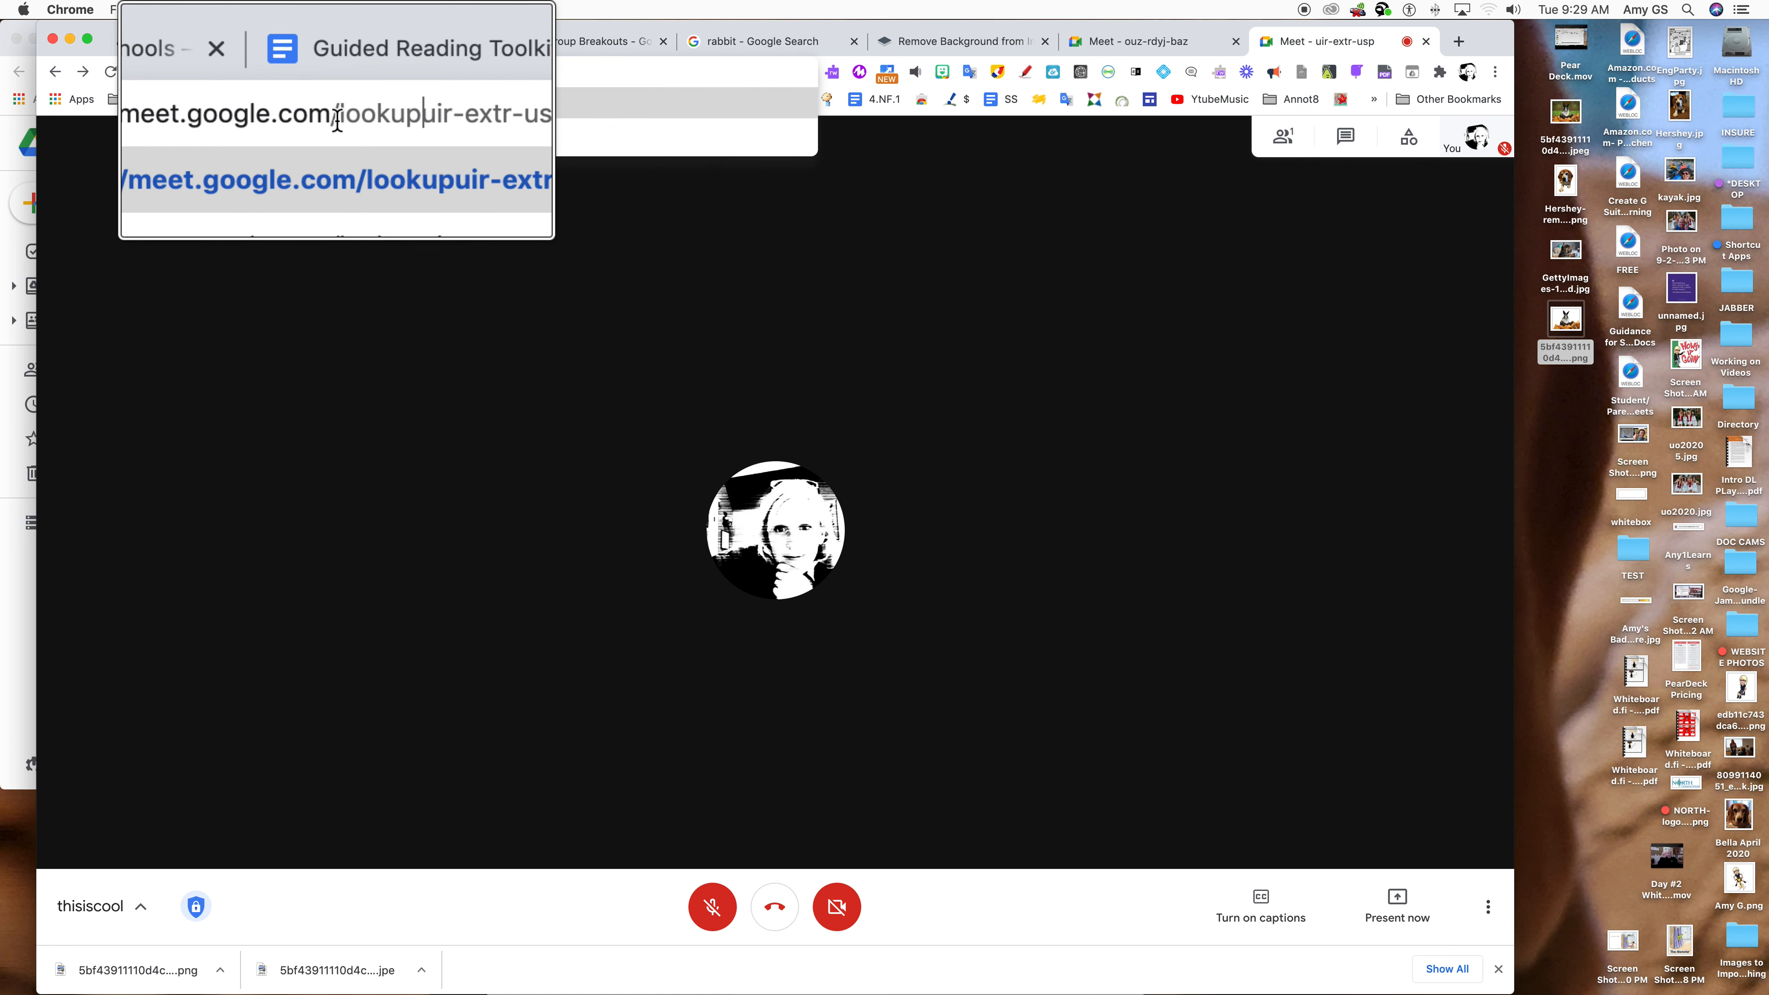
text(/)
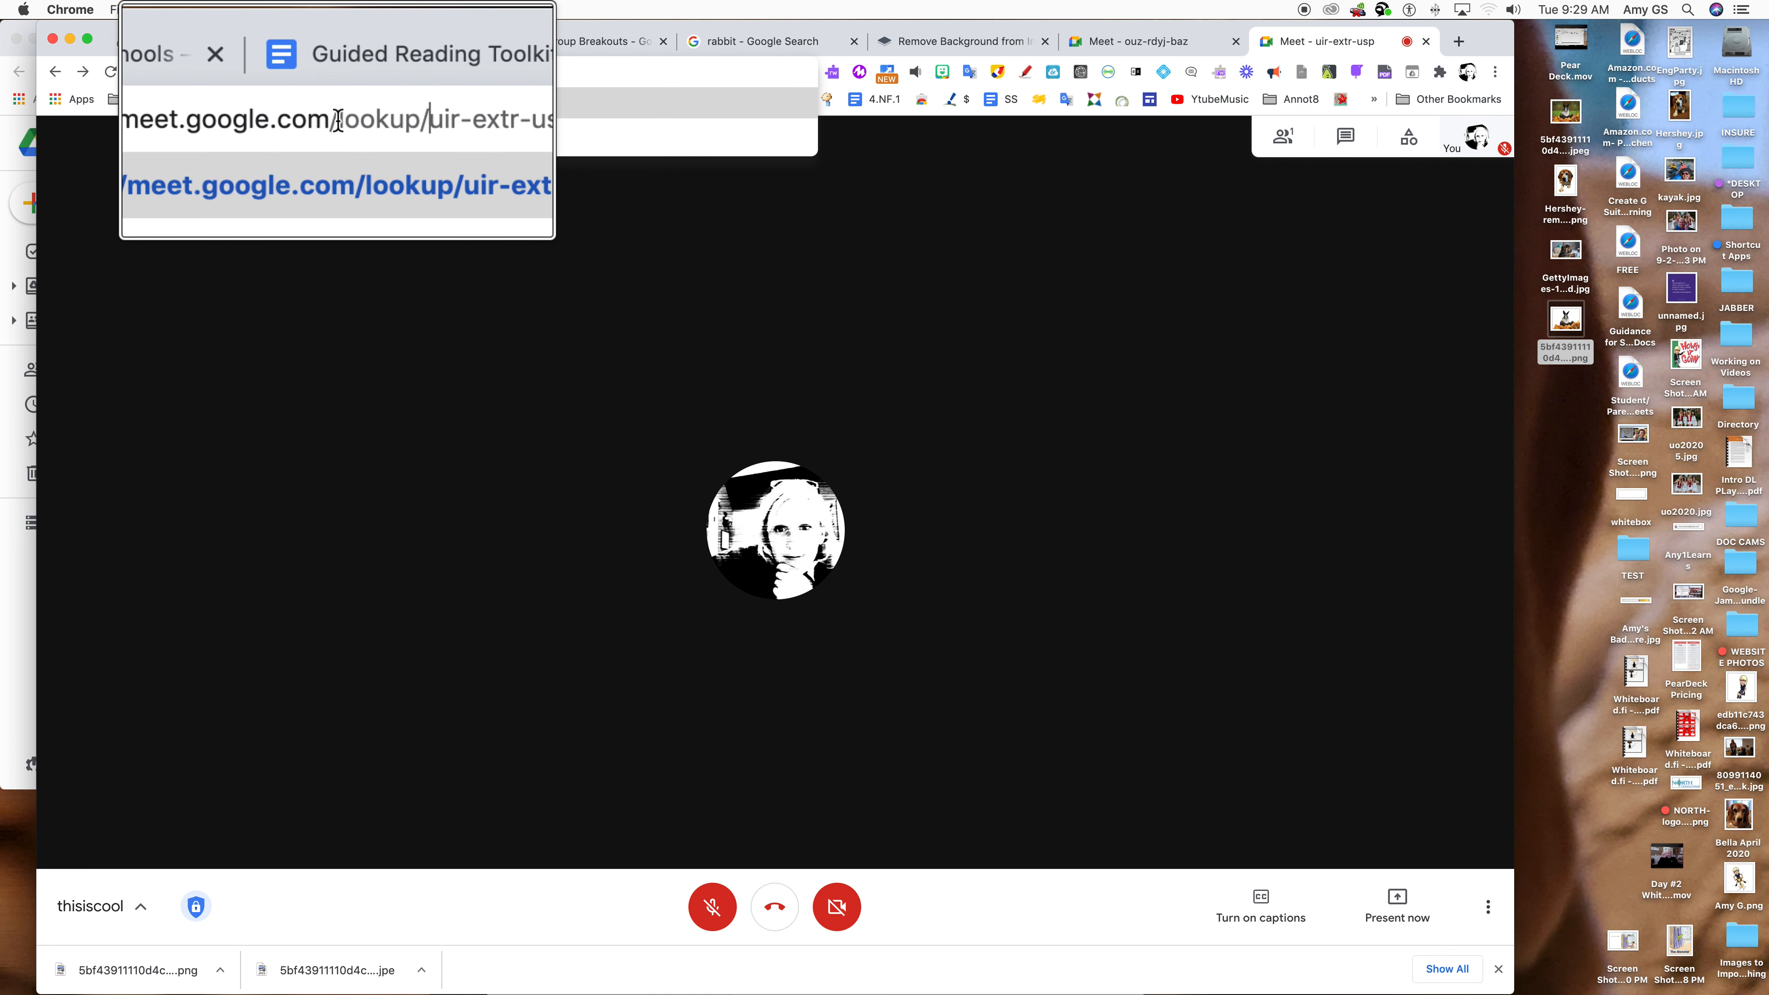
triple_click(340, 76)
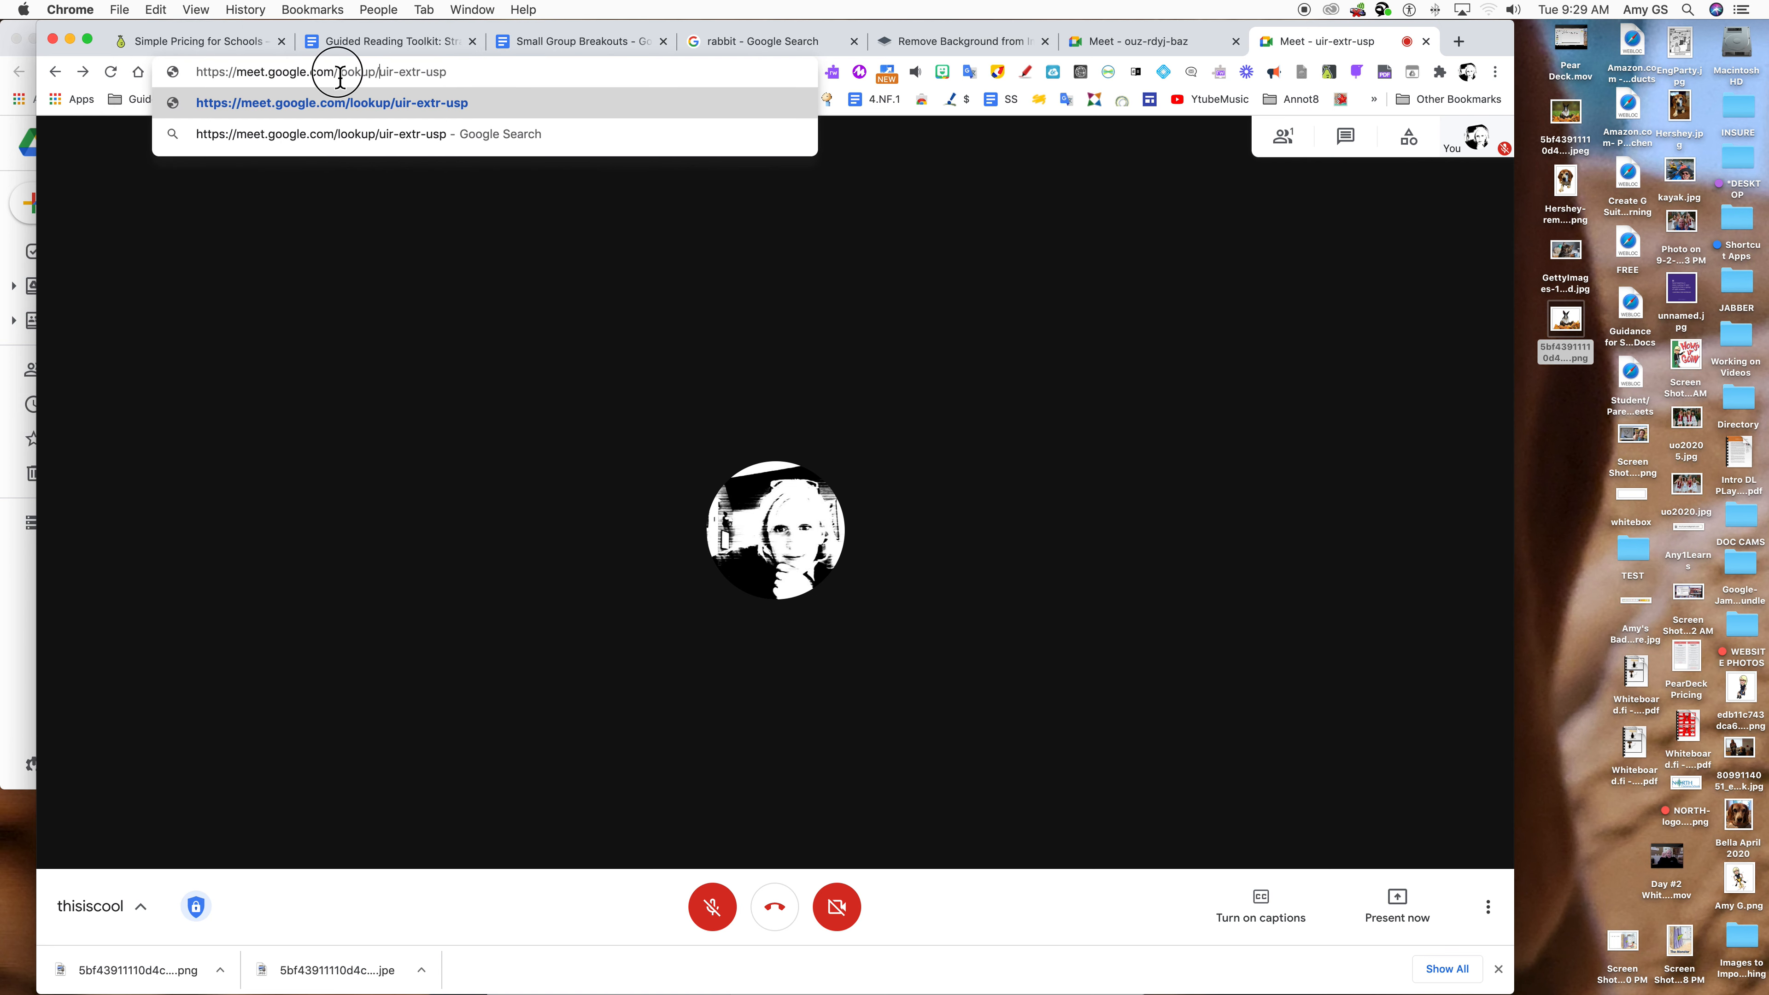
click(155, 10)
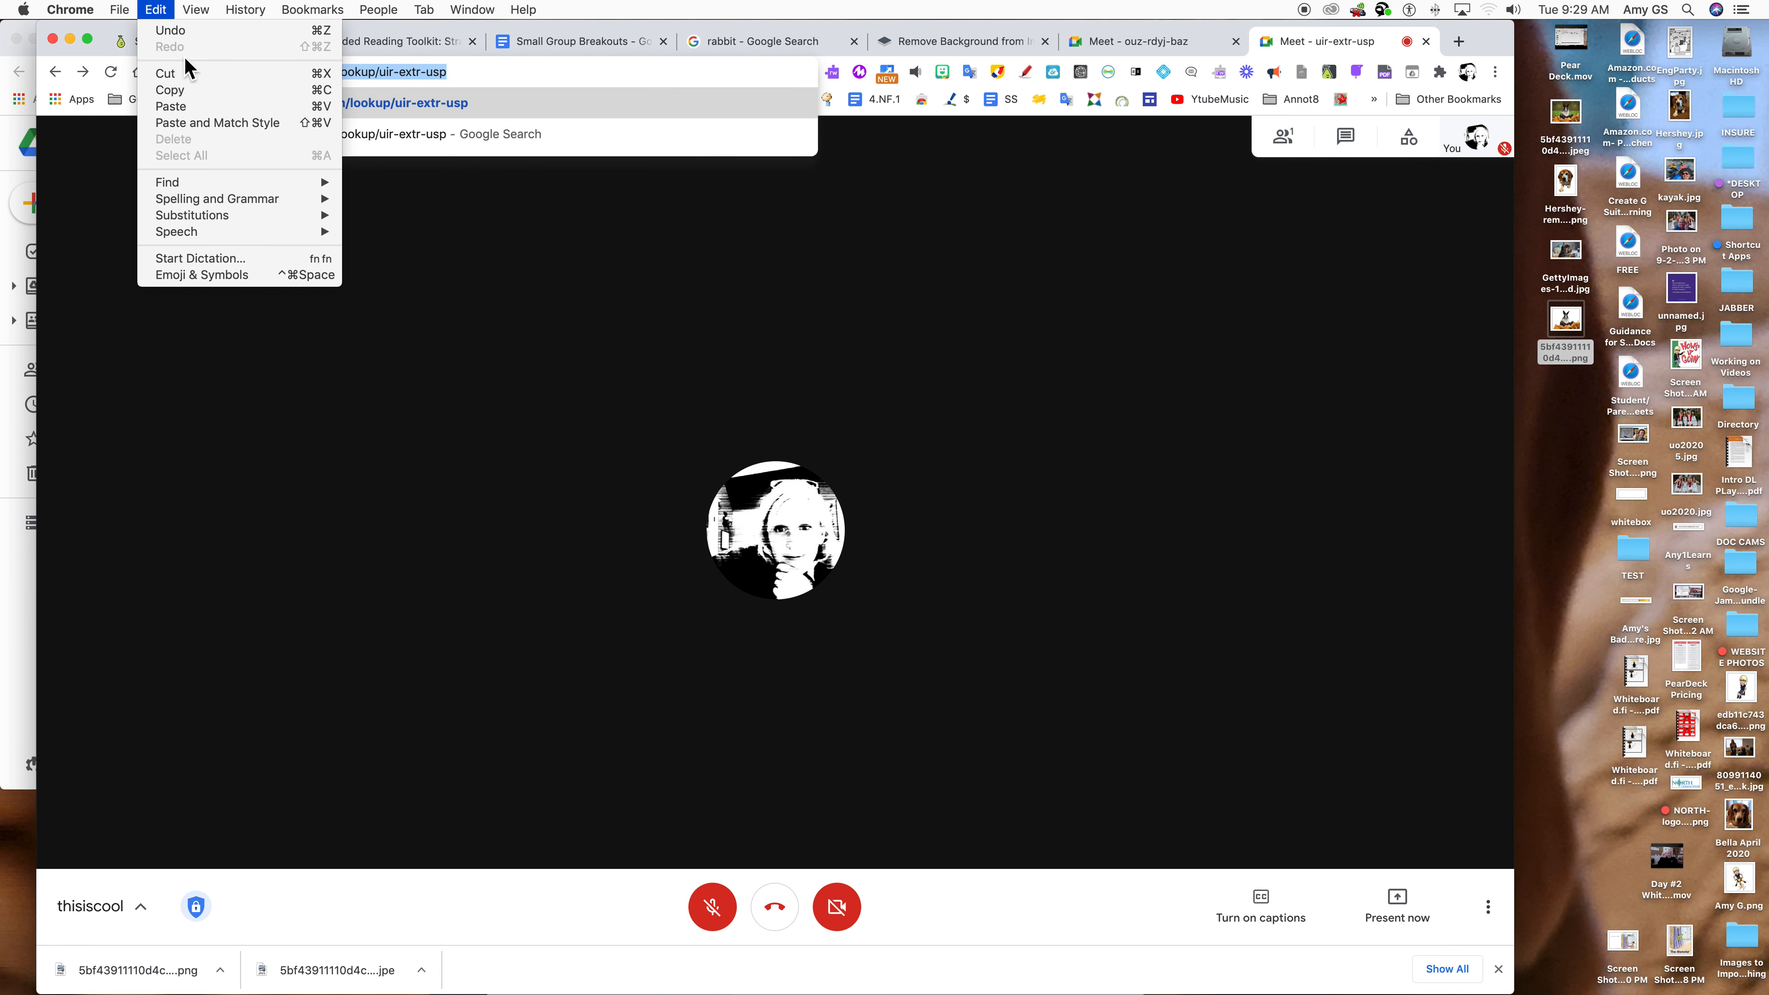
click(193, 94)
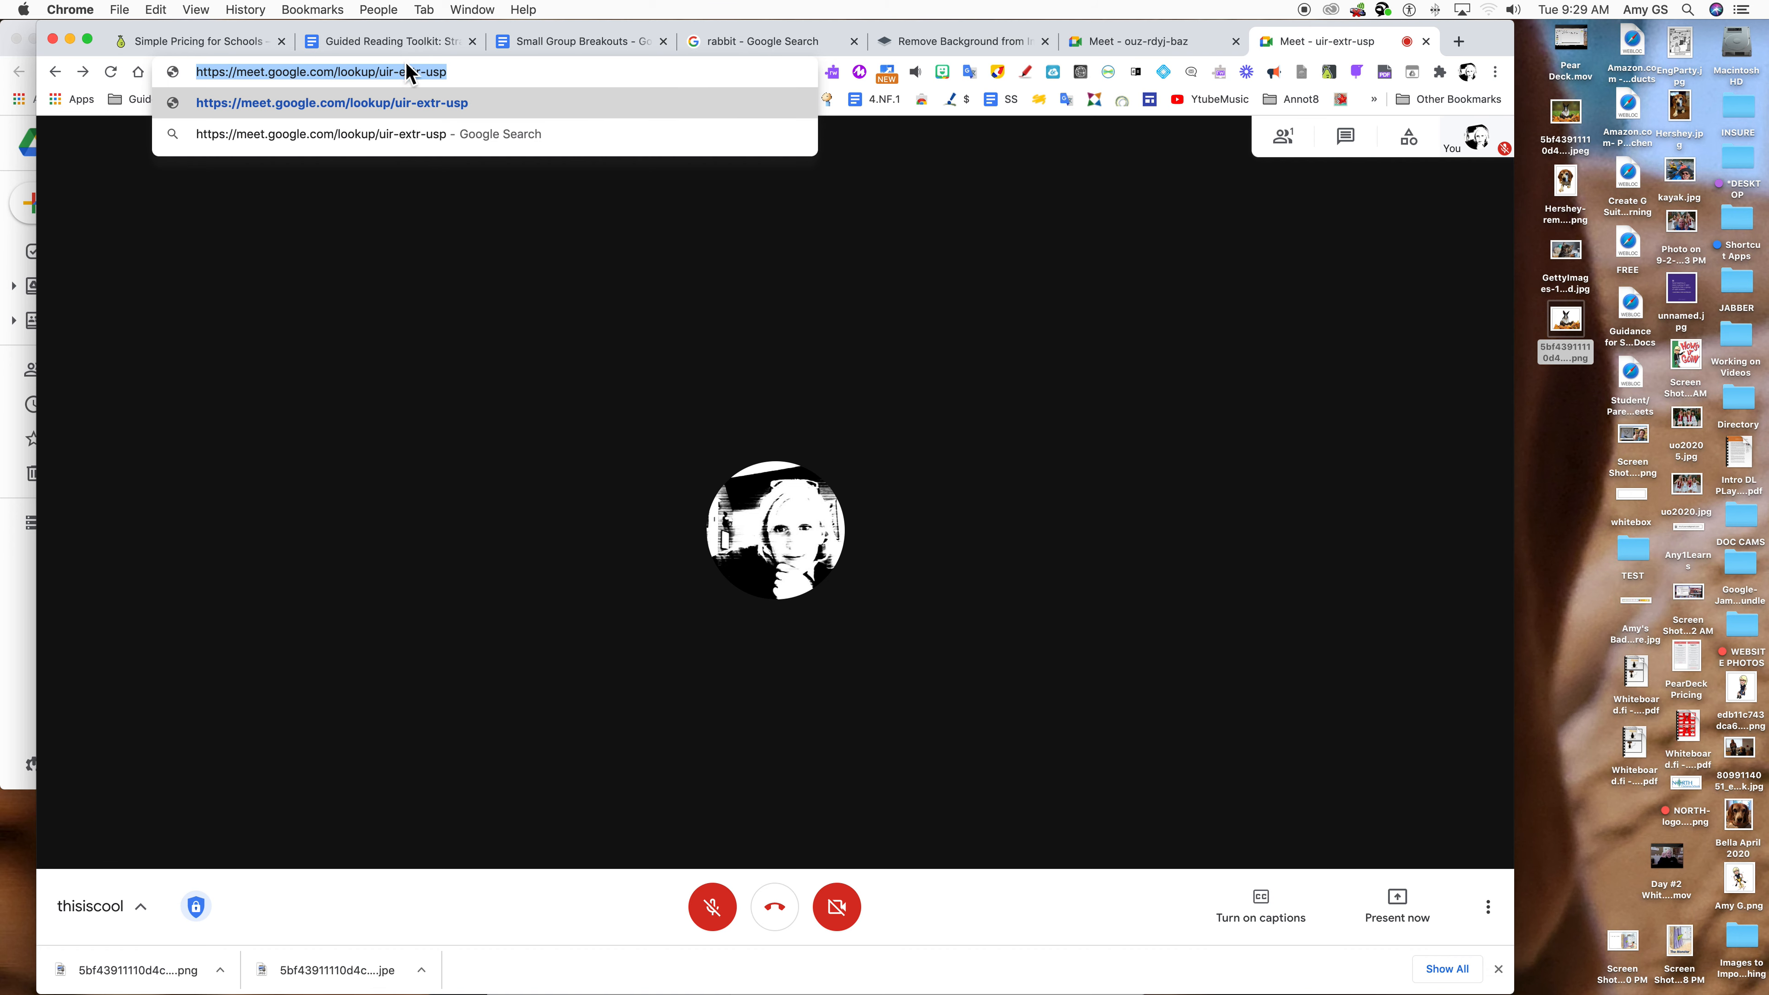
Return to the Small Group Breakouts document and link the beagle picture to the copied Meet lookup address.
click(550, 49)
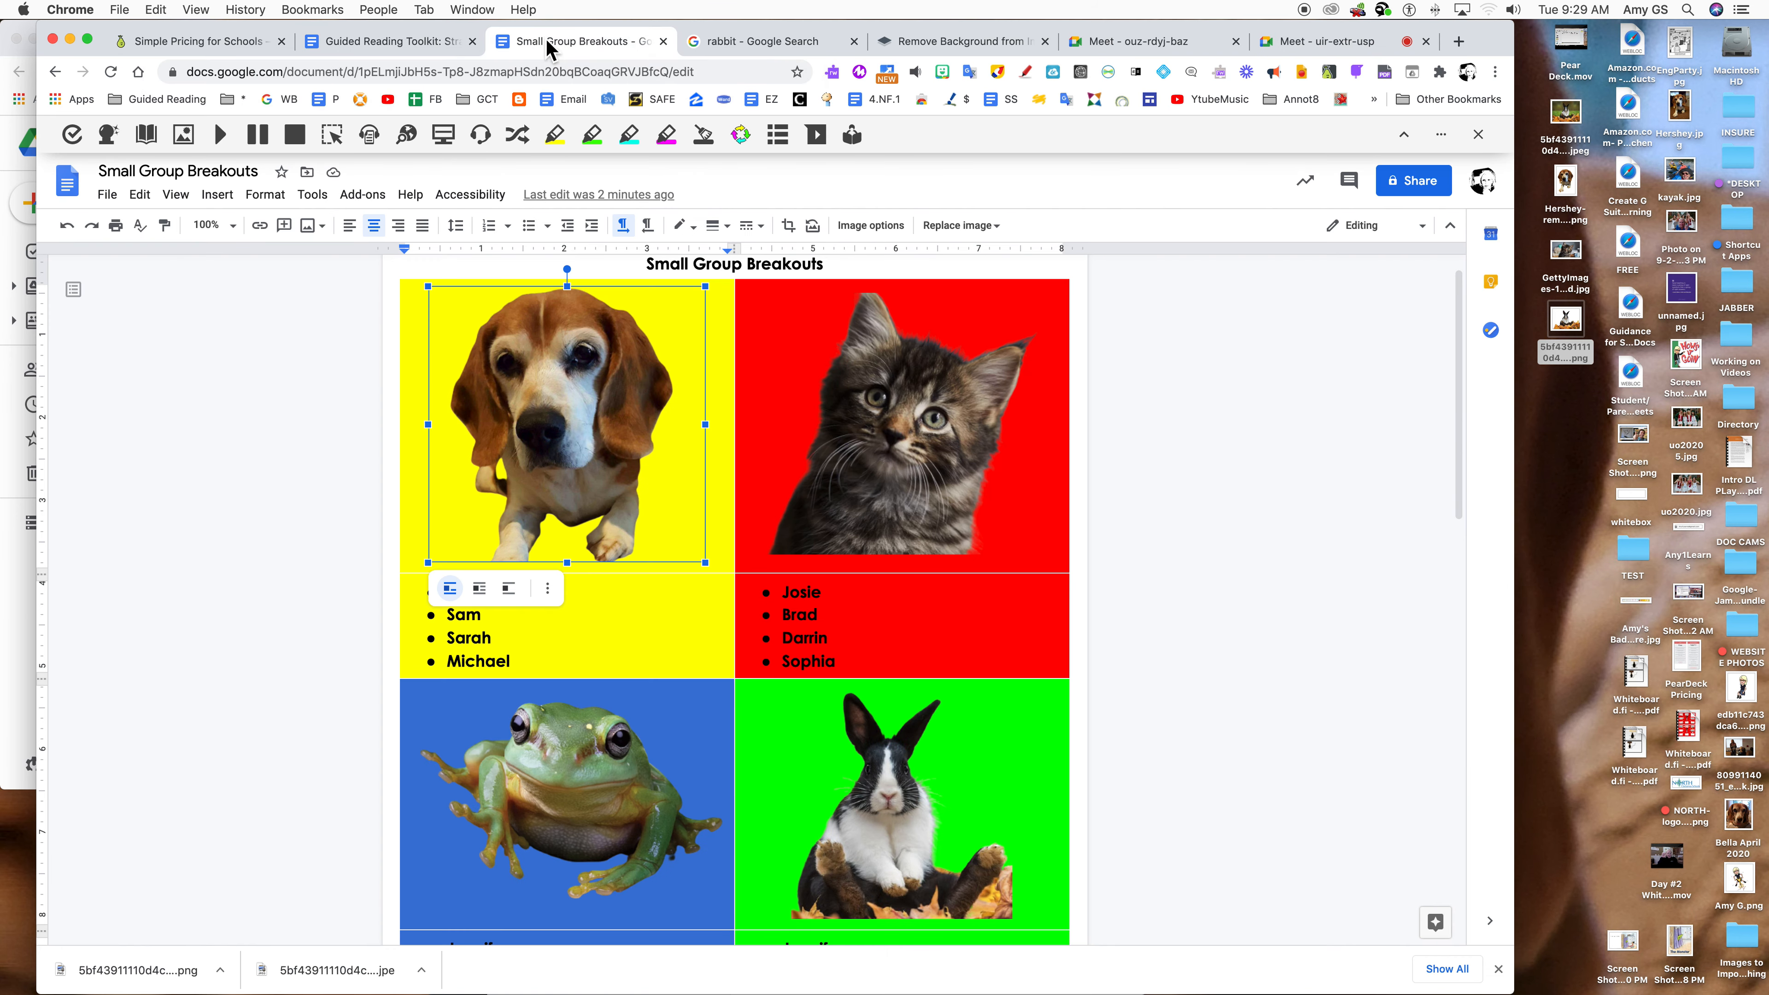
scroll(569, 374, down, 1)
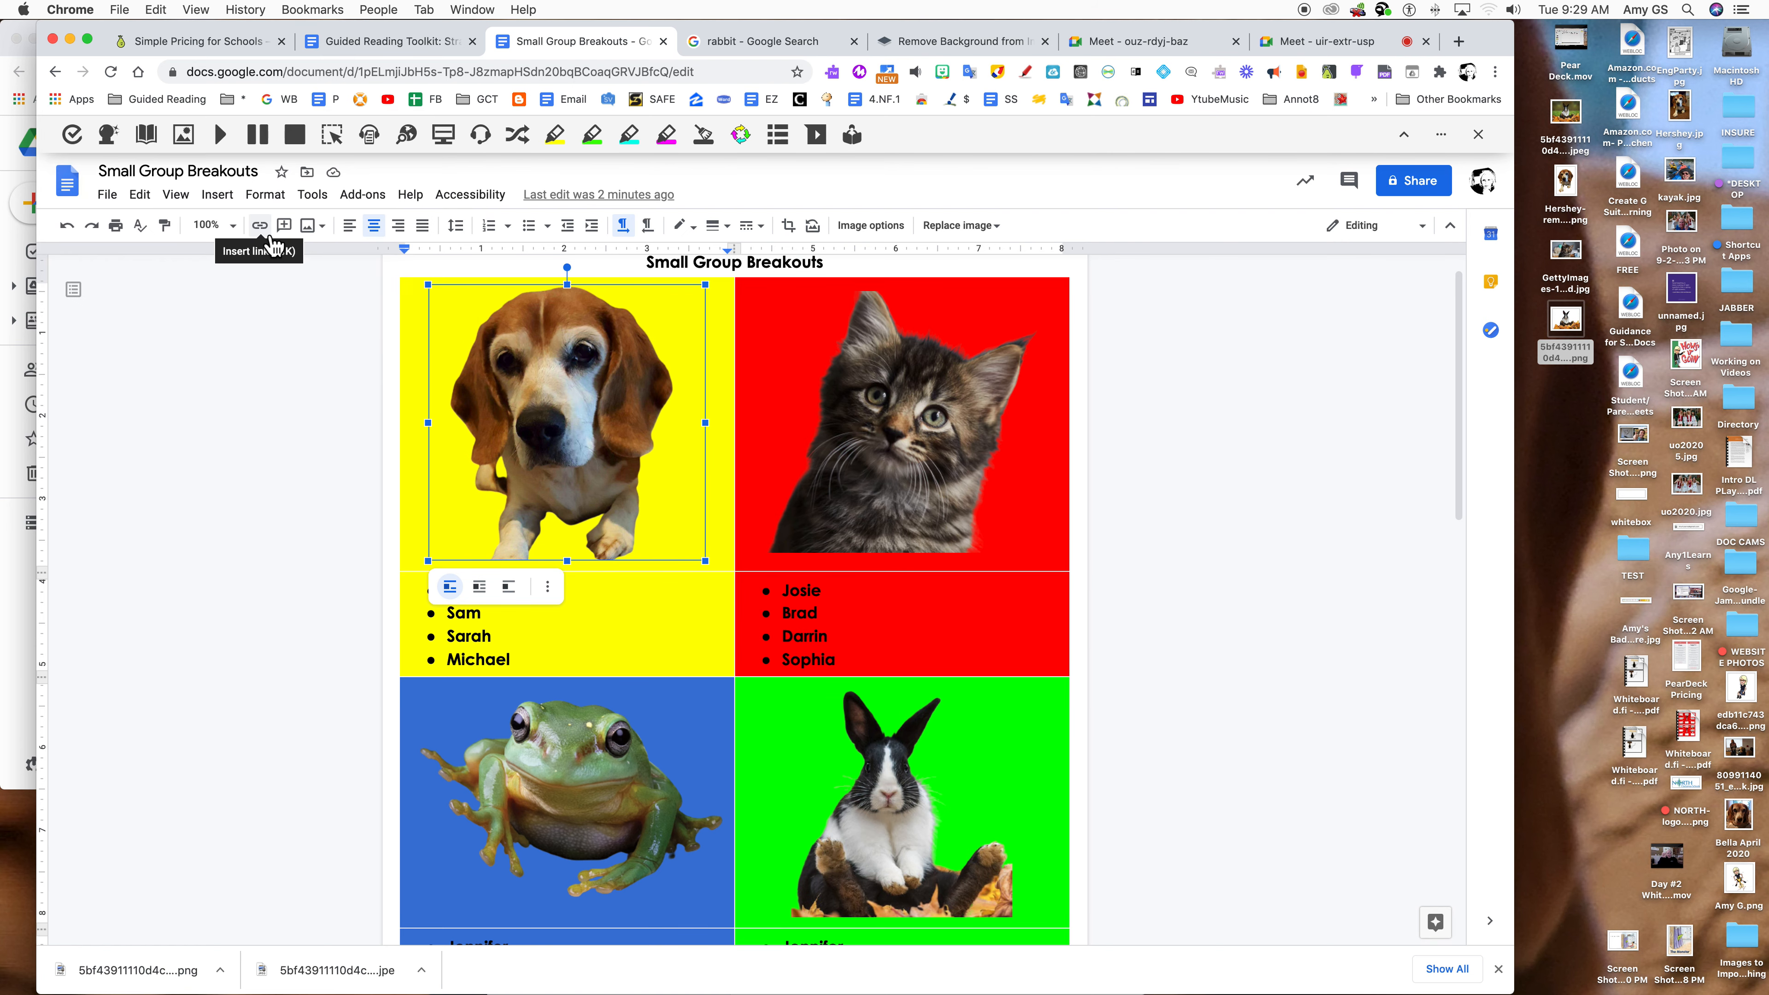
click(218, 195)
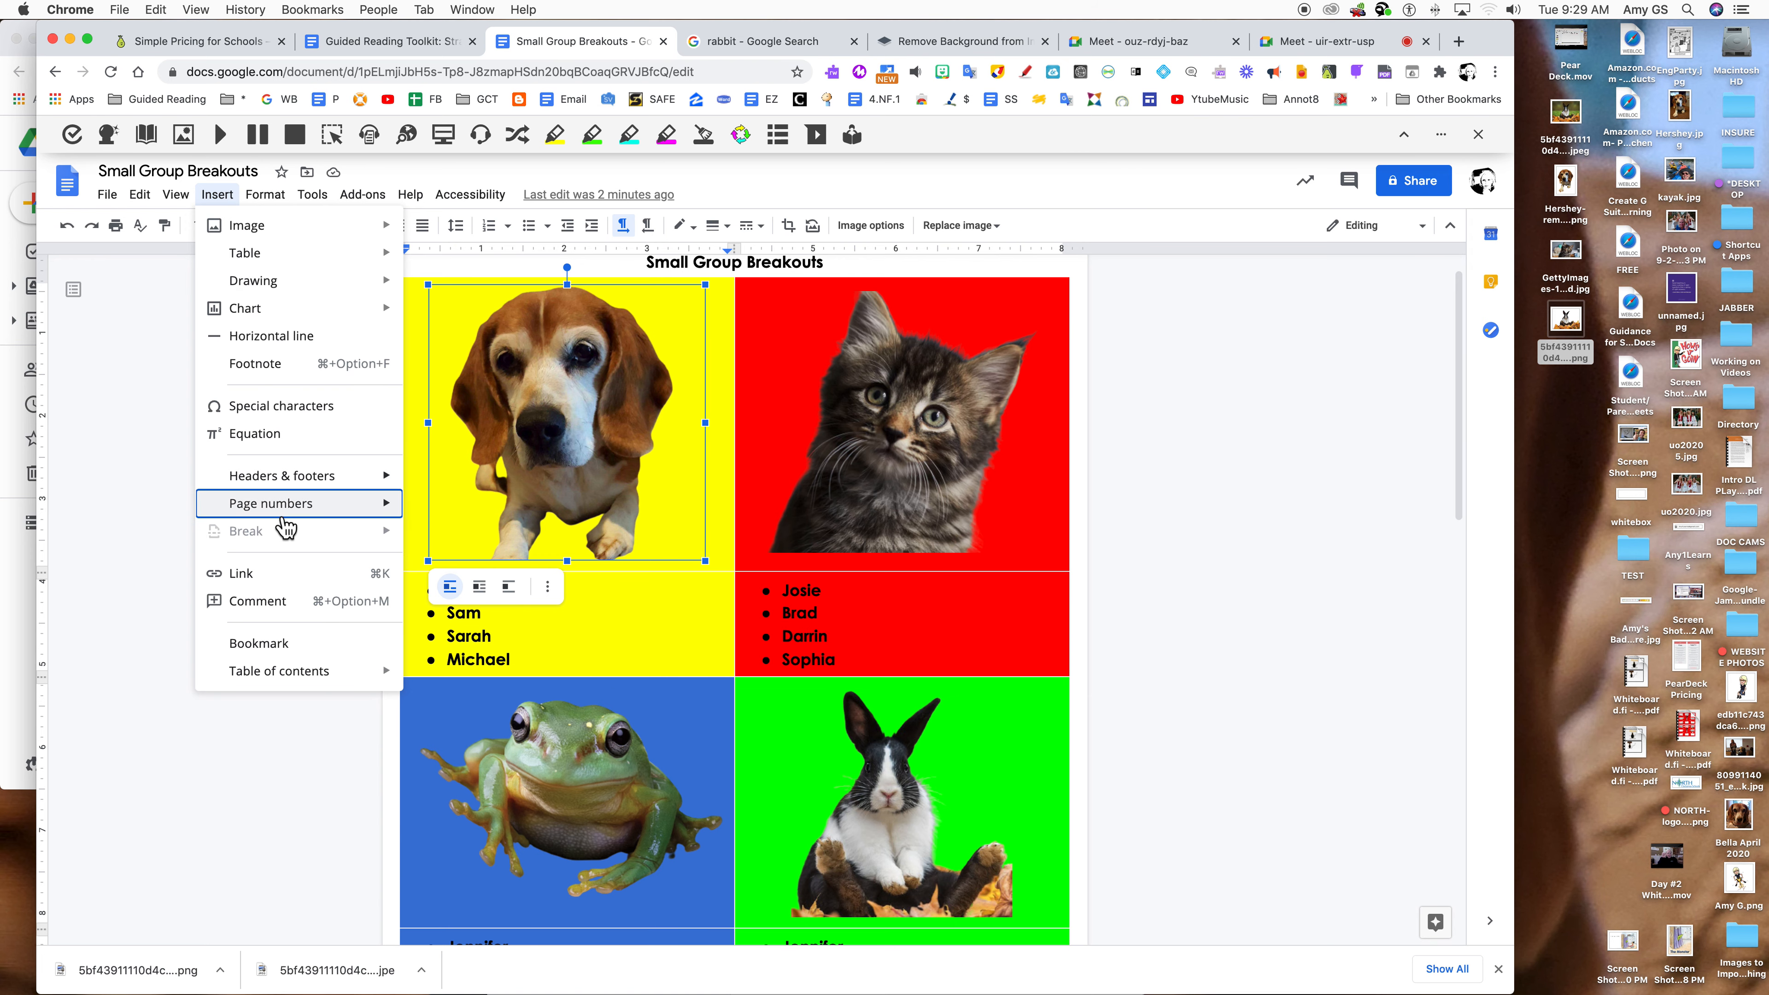
click(282, 578)
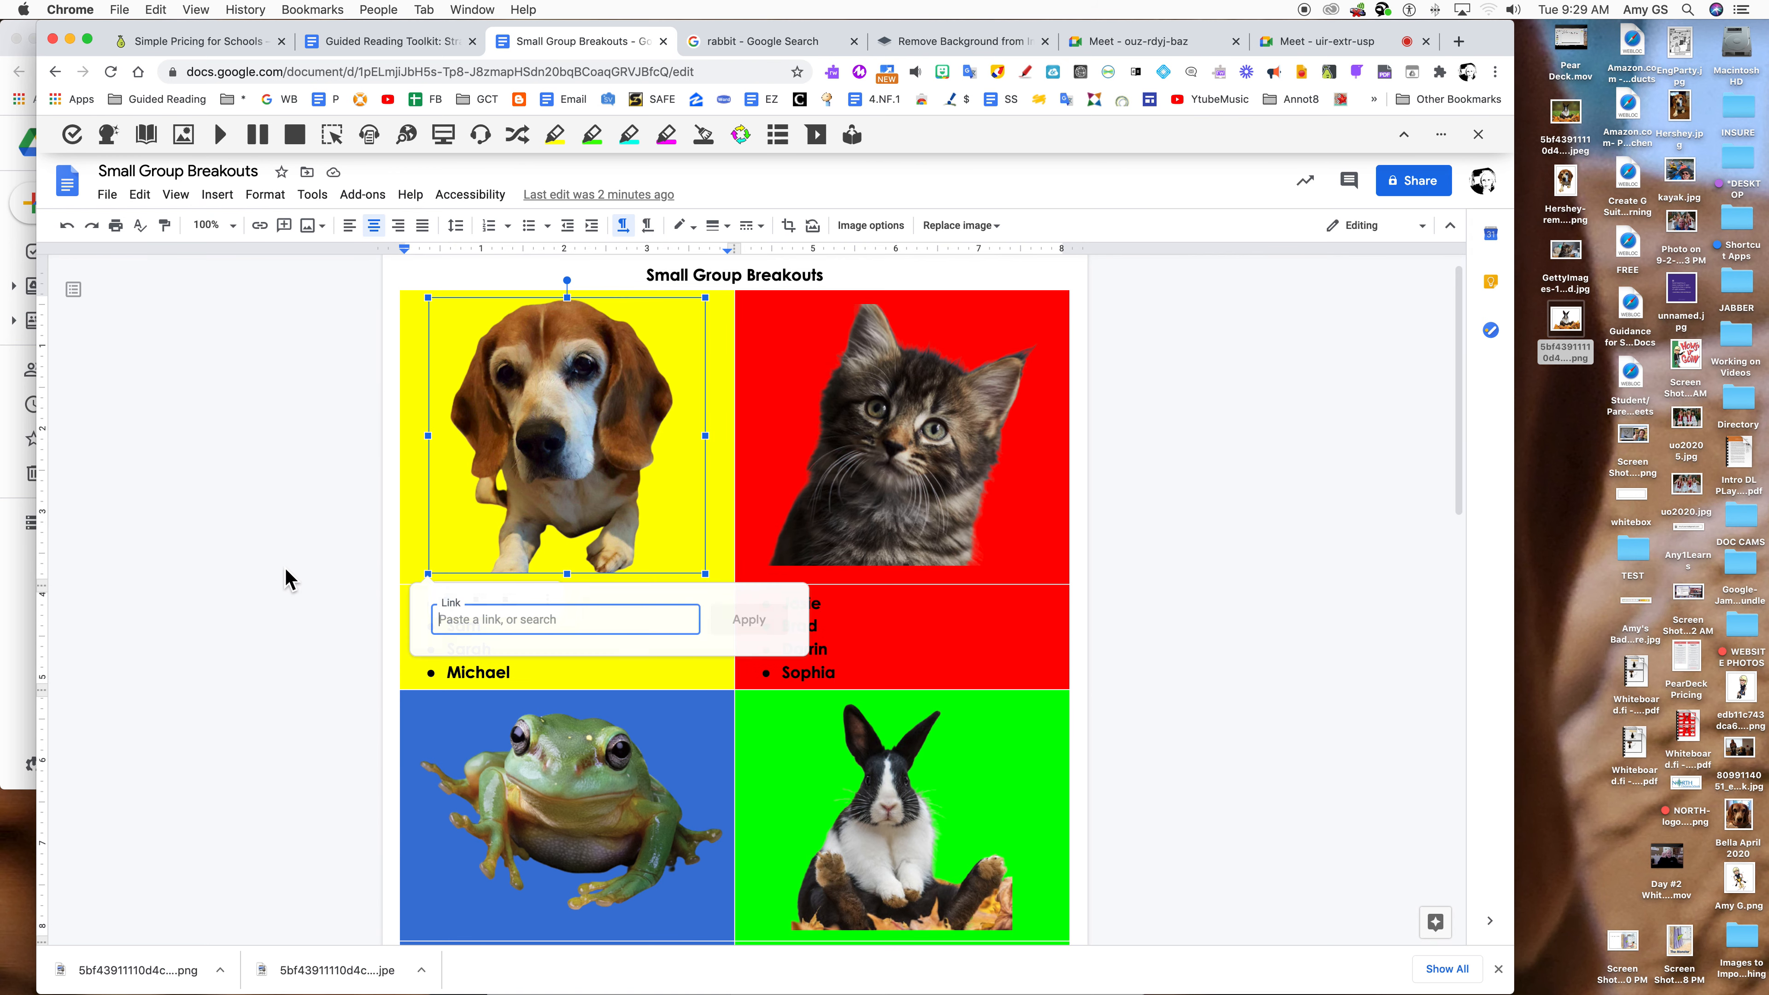
key(super+v)
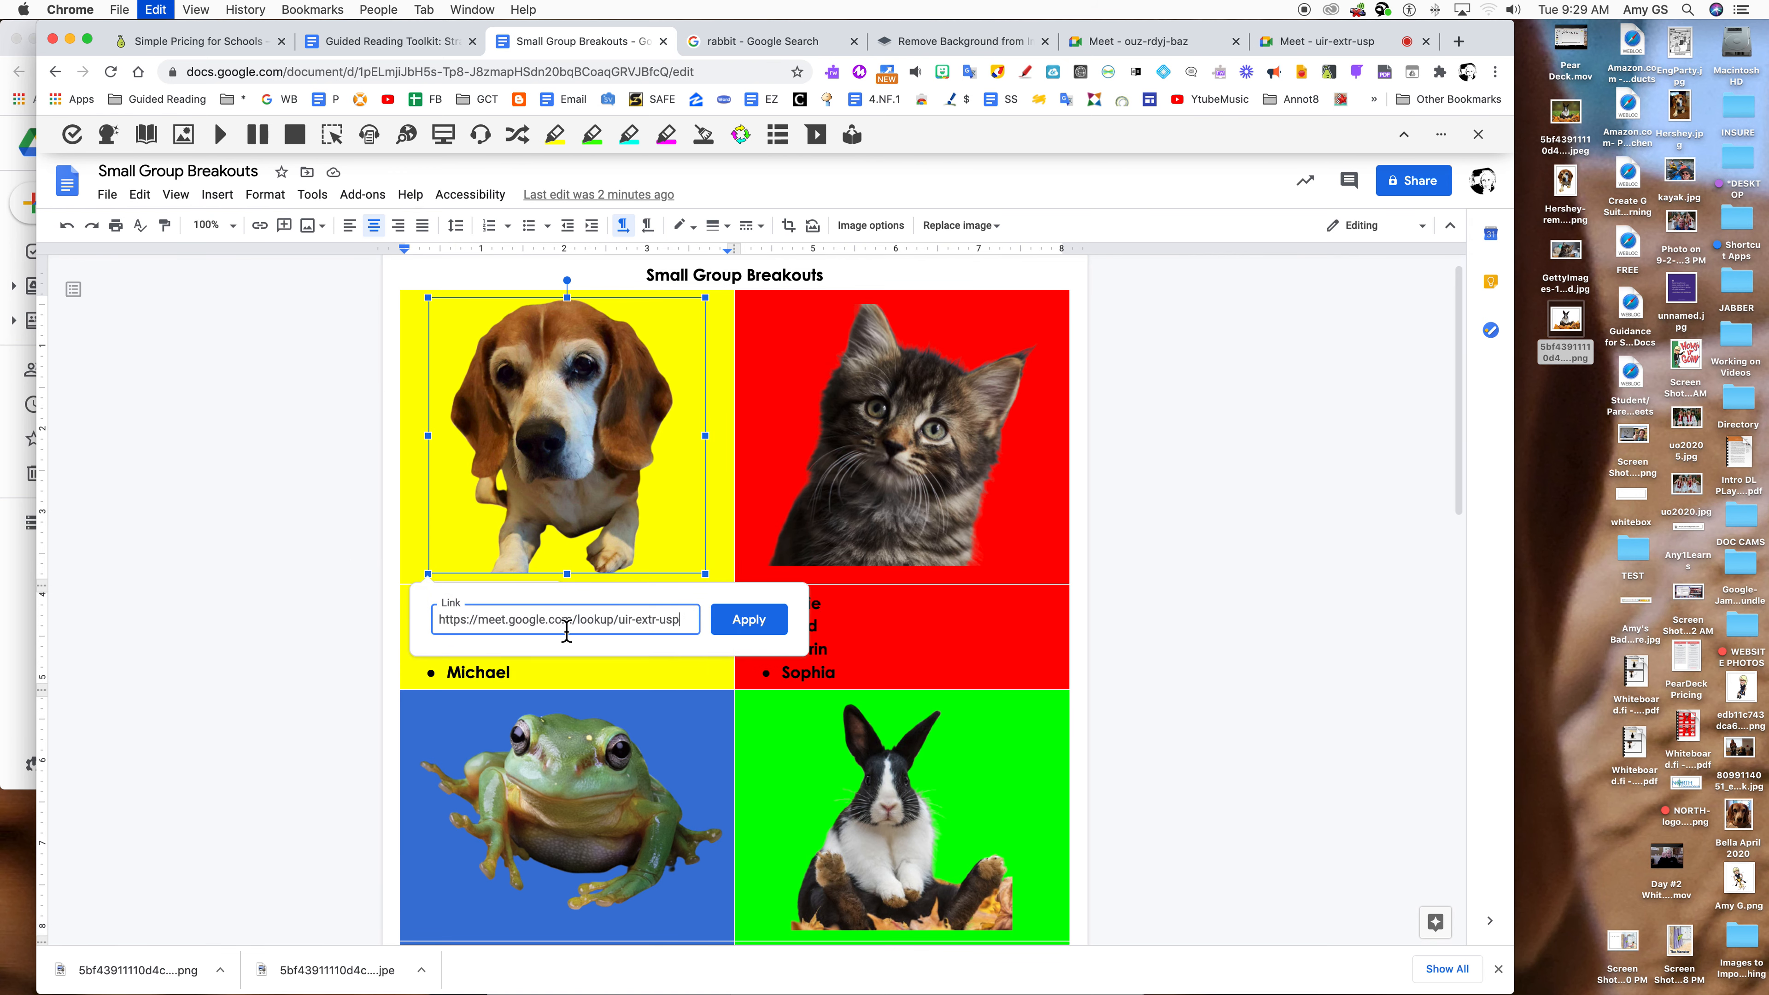
click(748, 619)
click(1173, 565)
click(591, 428)
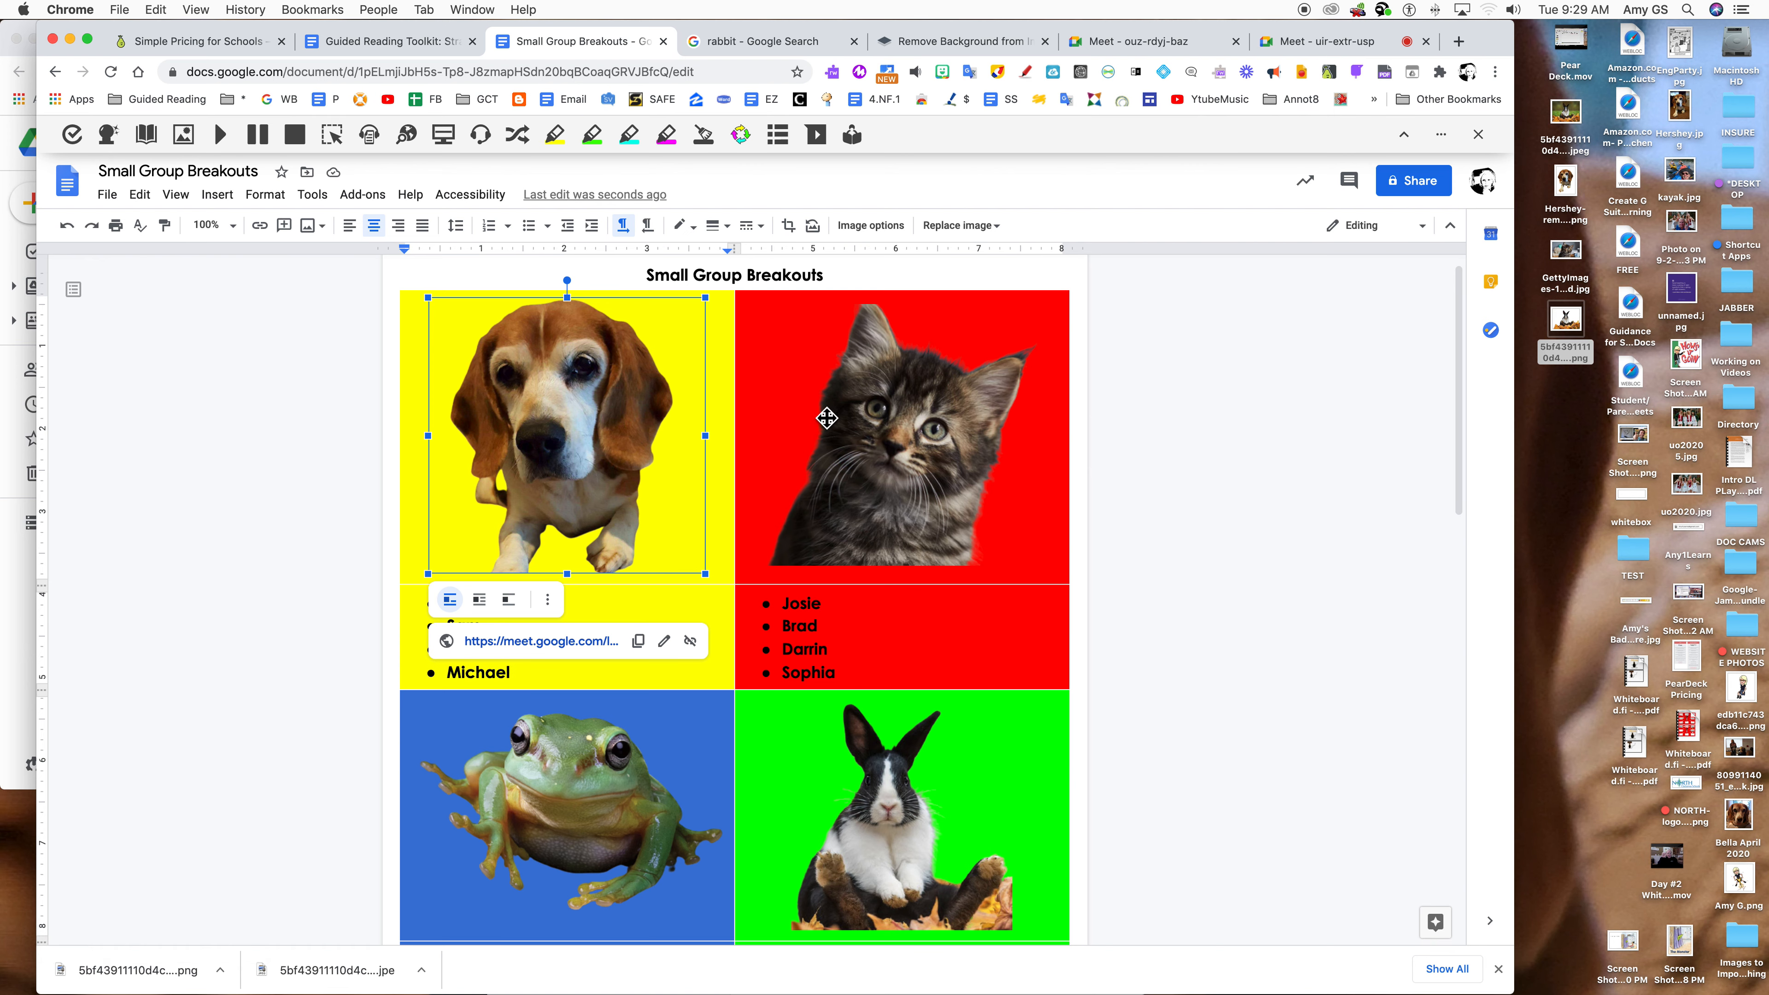
Share the document by link with North Clackamas Schools as Viewer and copy the sharing link.
click(1424, 184)
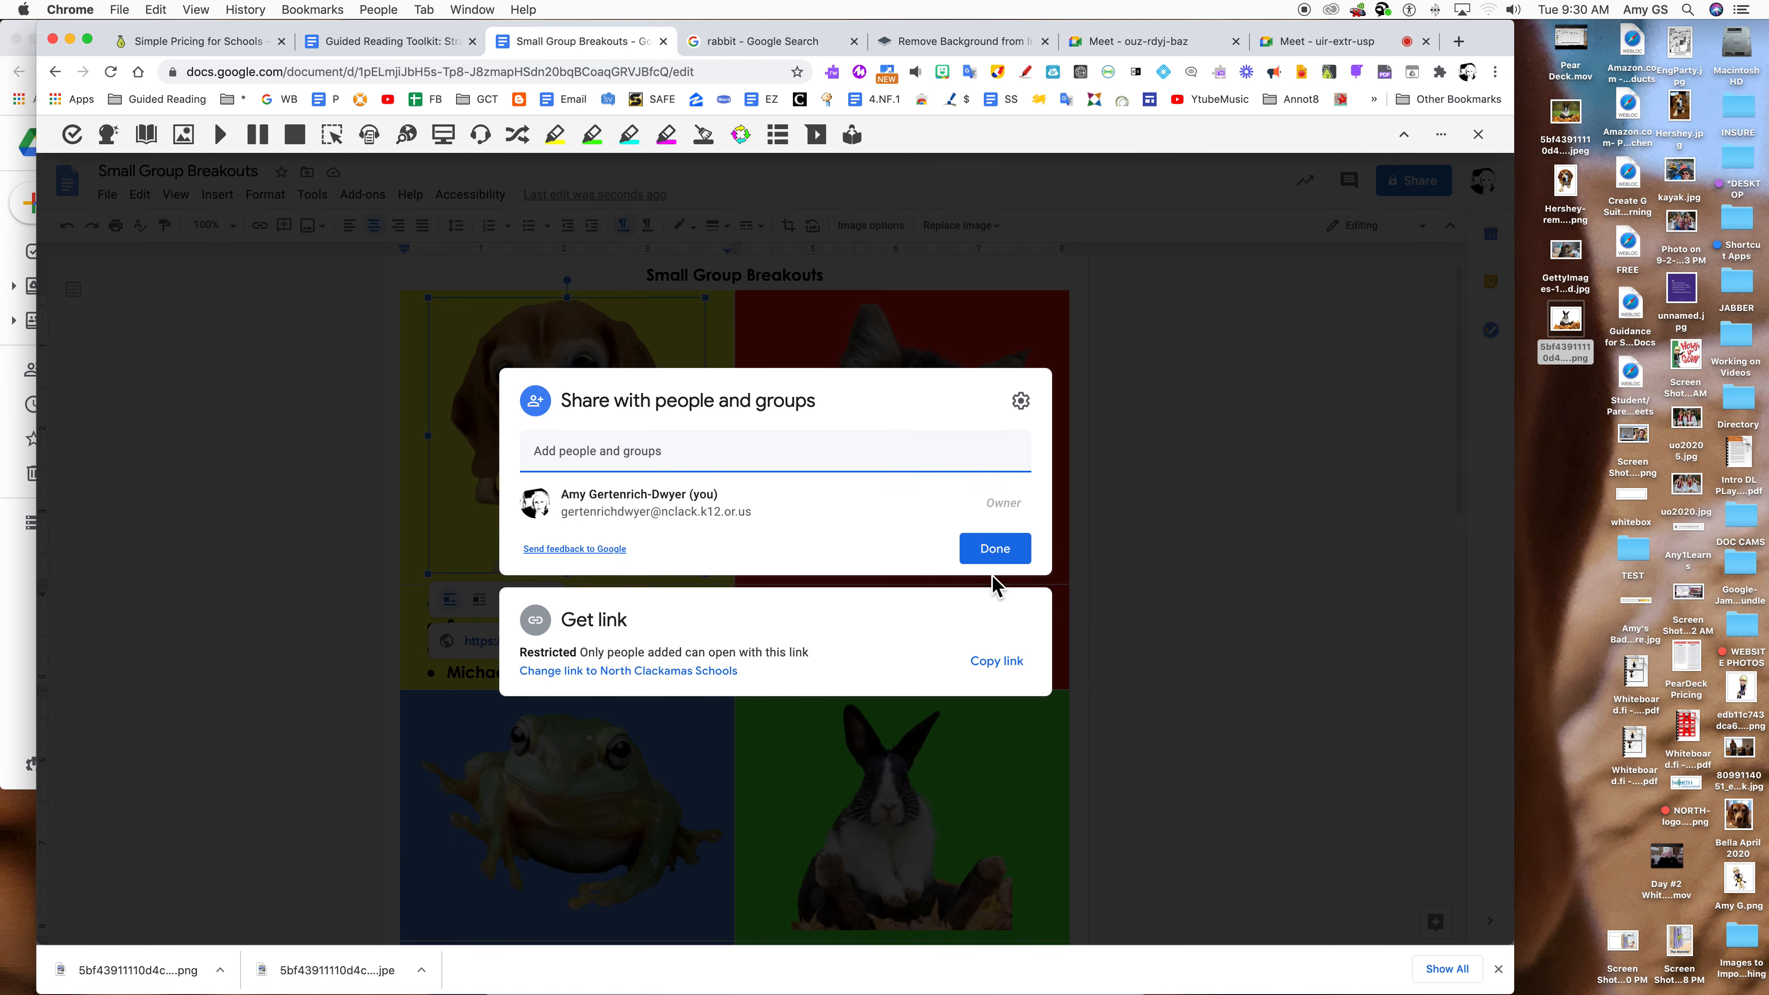
click(646, 671)
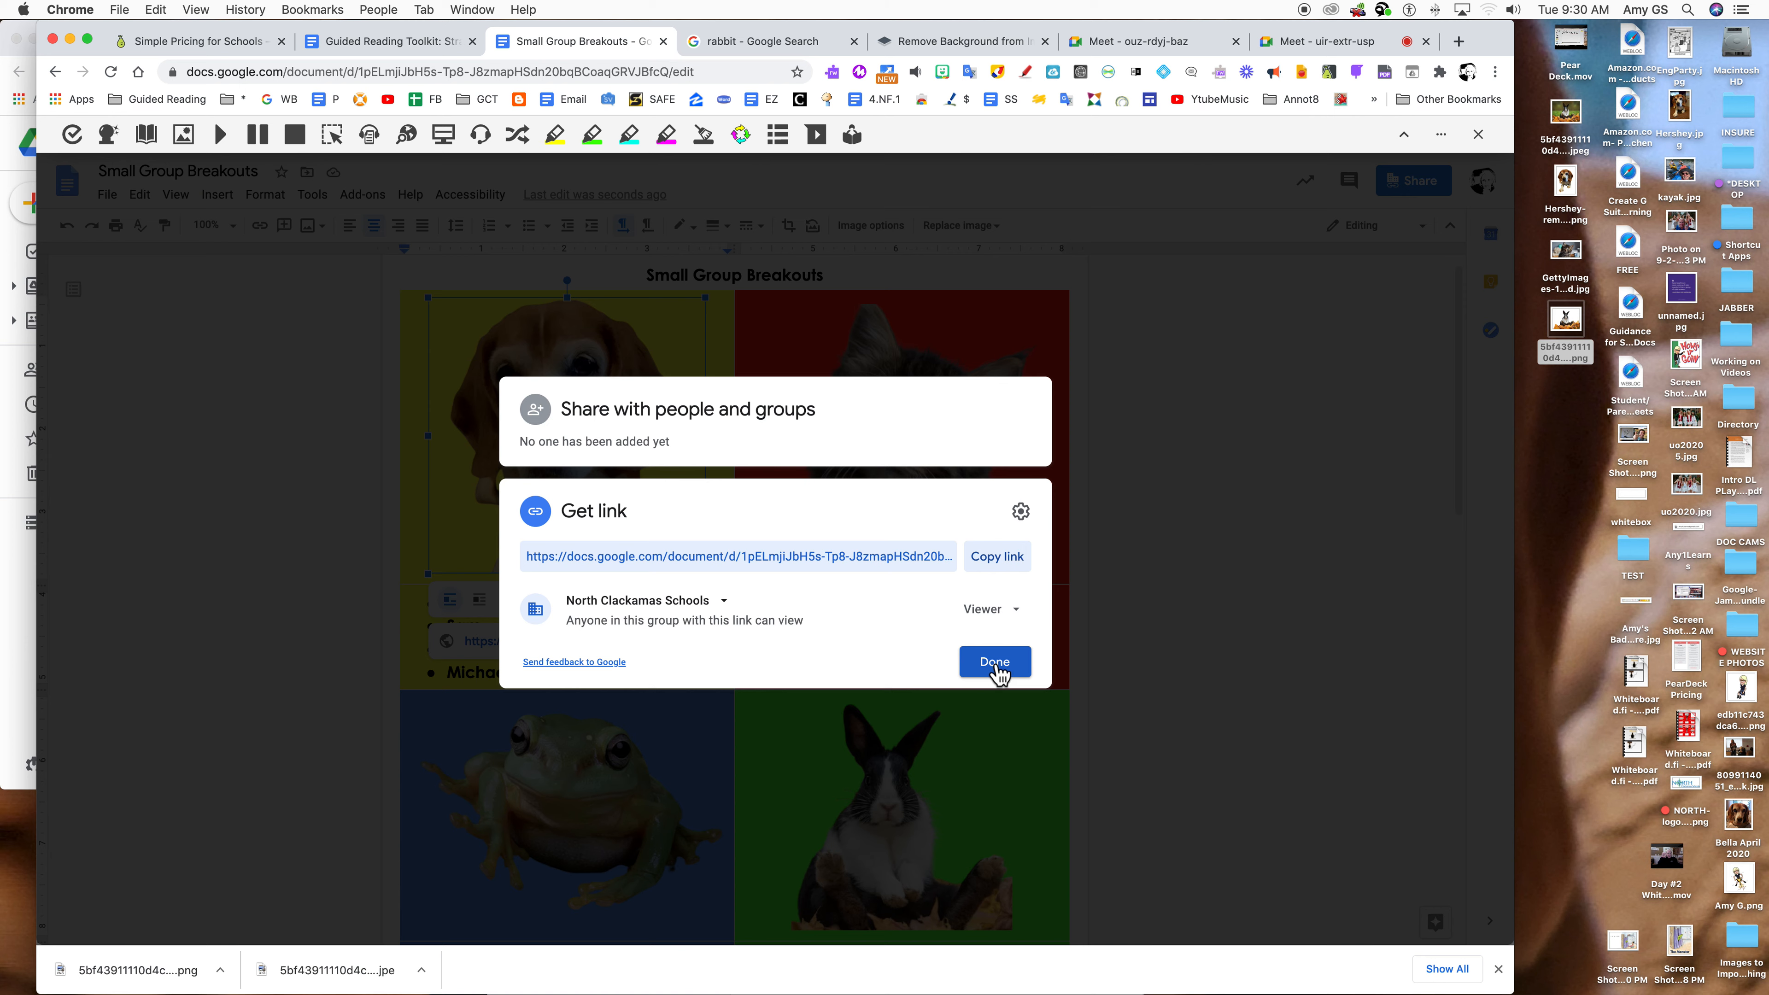
click(996, 557)
click(1003, 664)
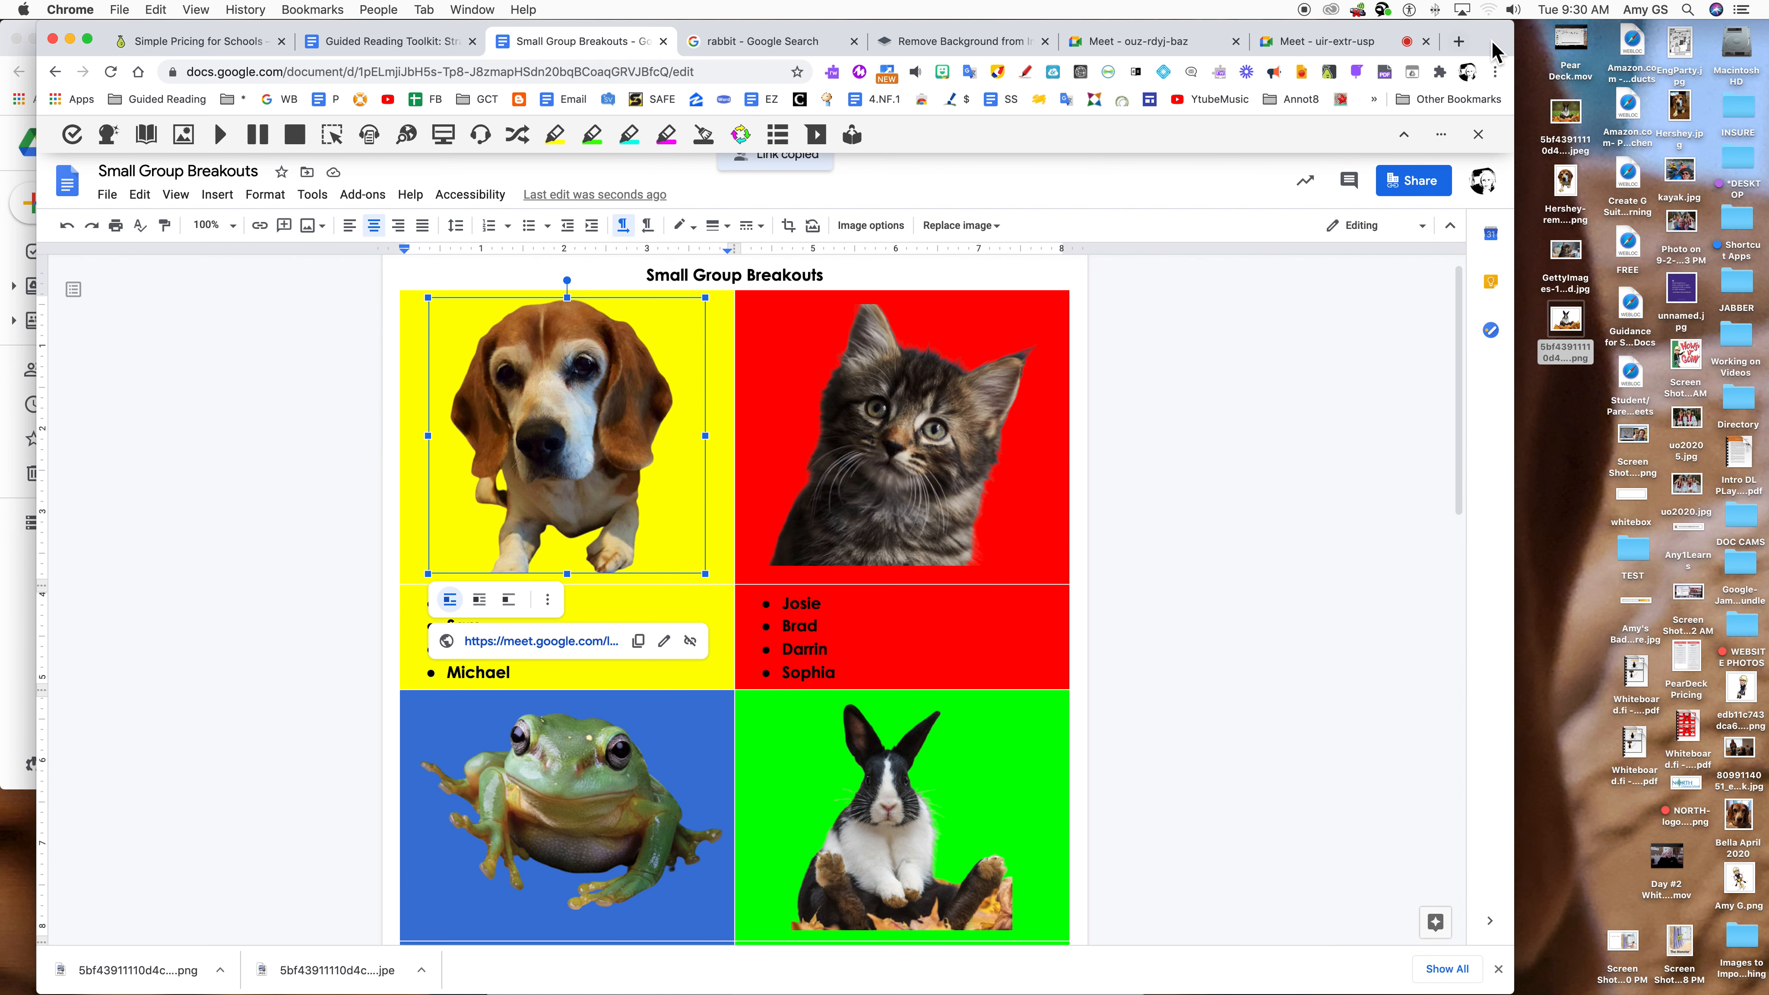
Open Google Classroom in a new browser tab and go to the classwork of NCSD 4th Google Classroom PLC/Team.
click(1460, 43)
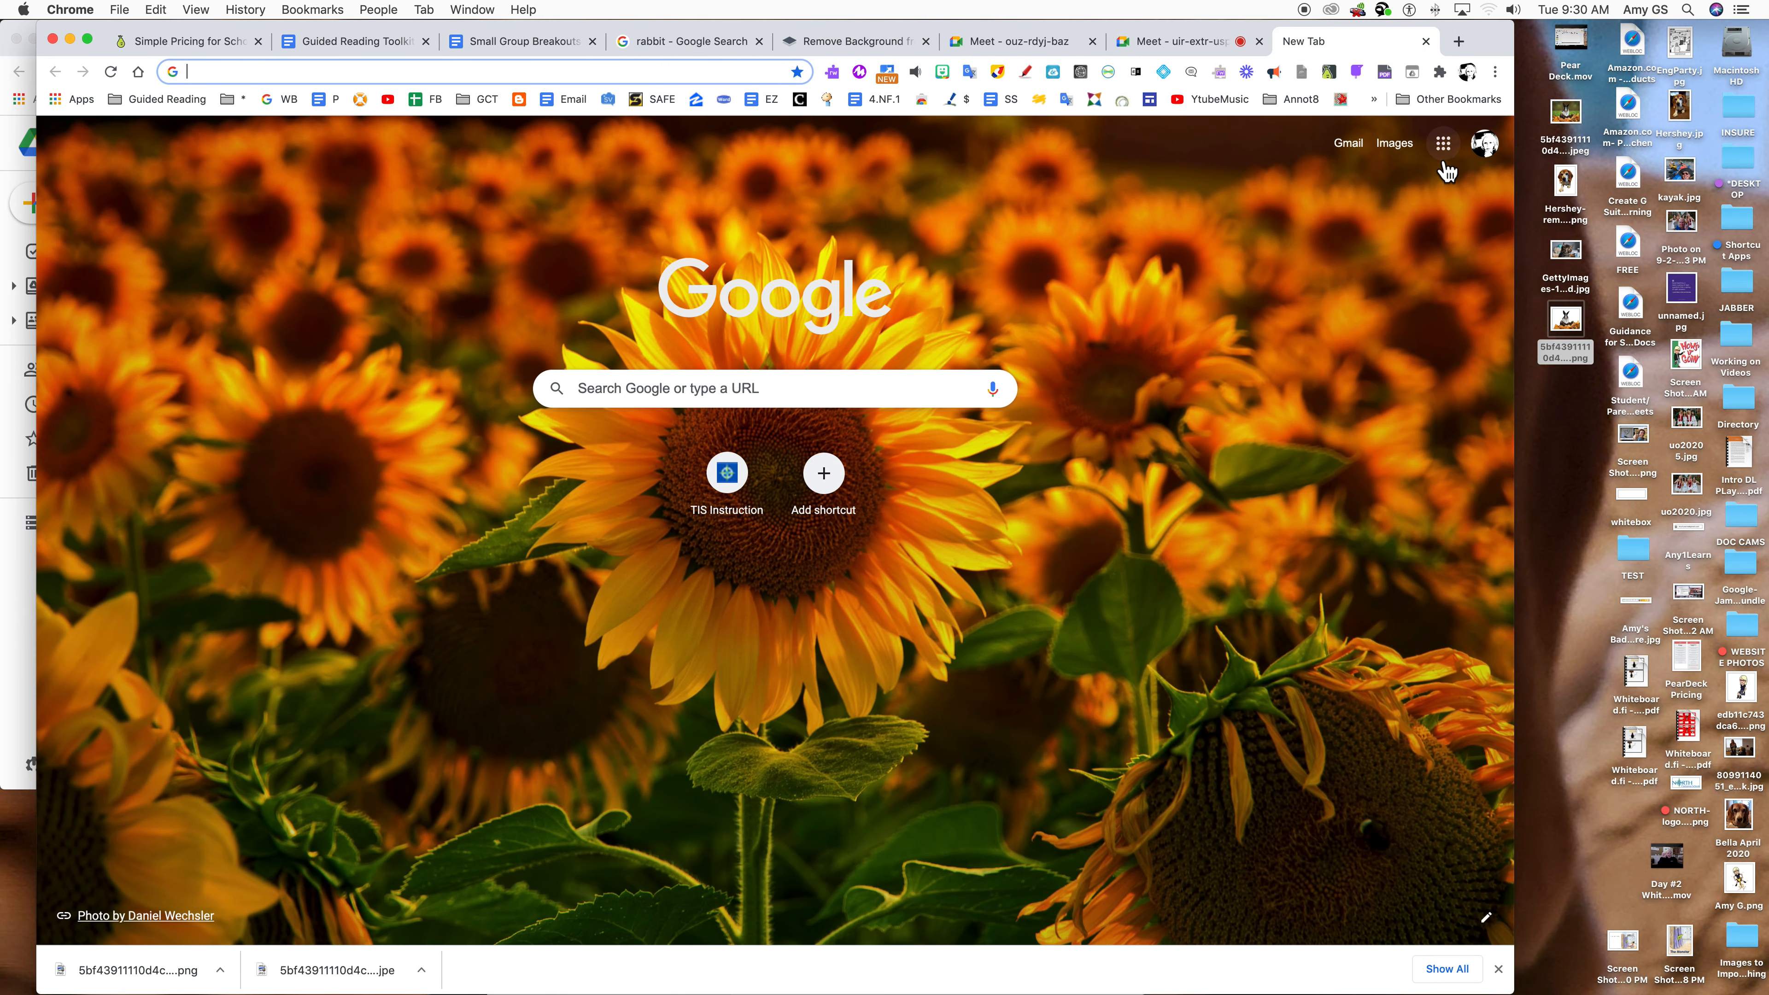
click(1444, 147)
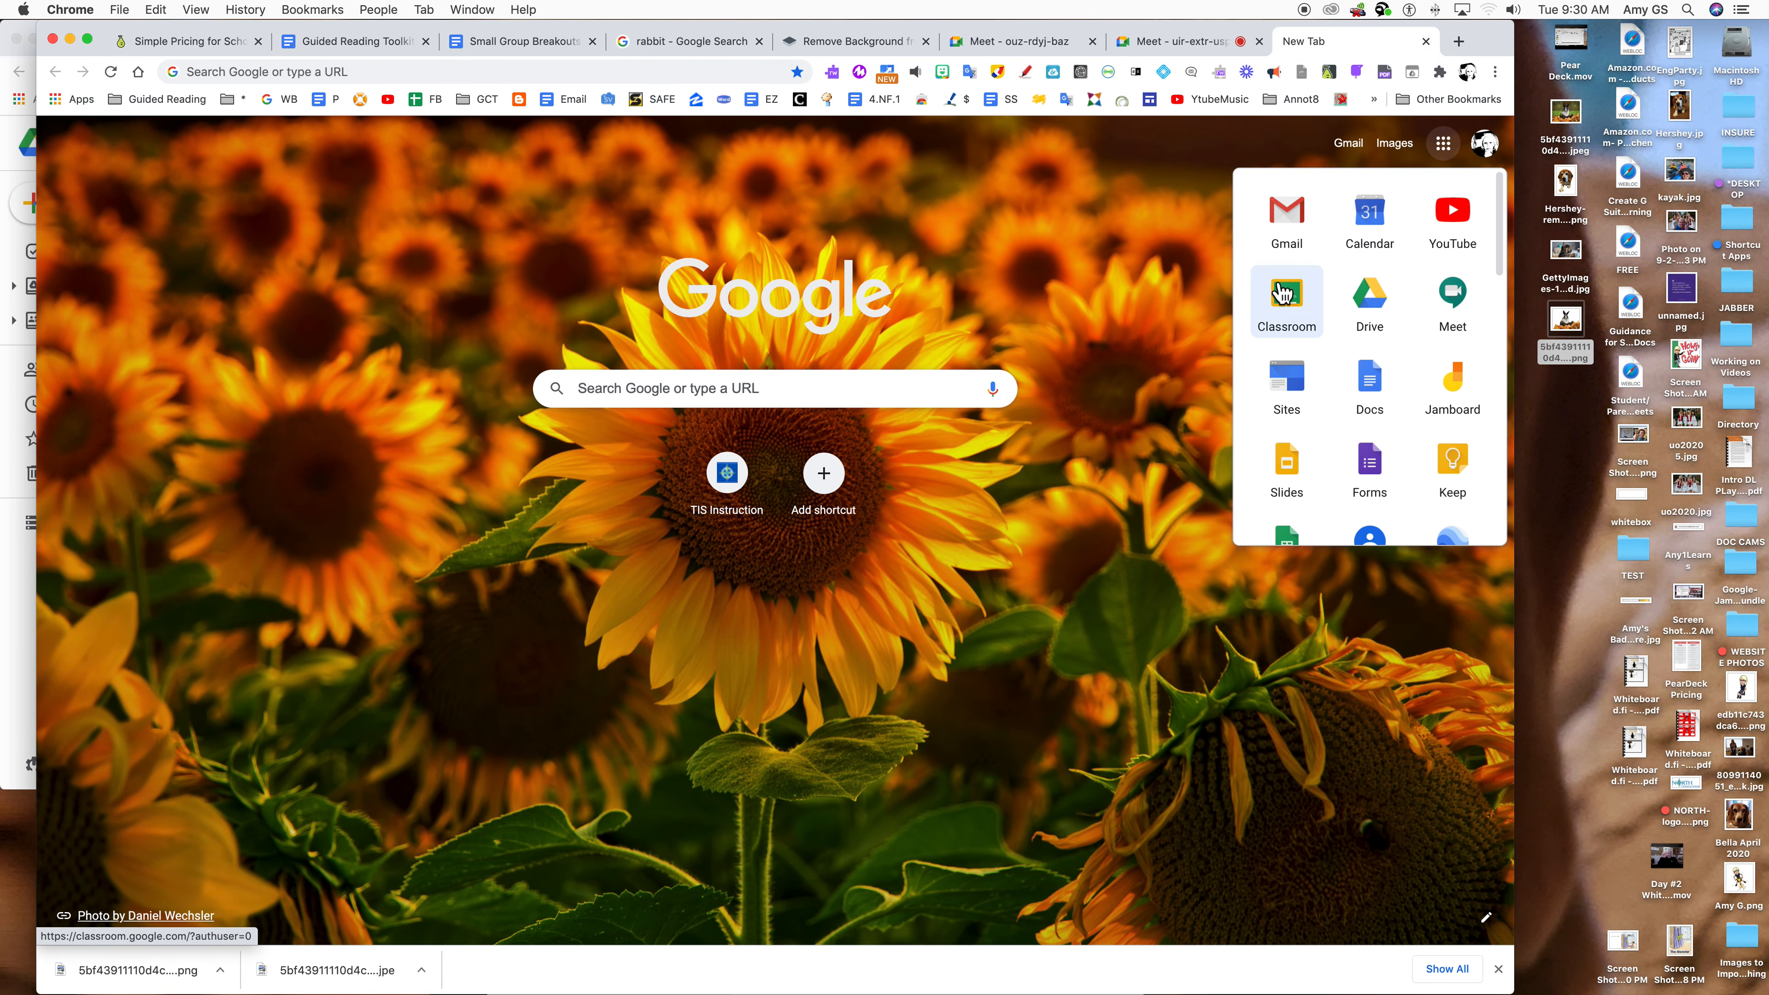
click(1286, 301)
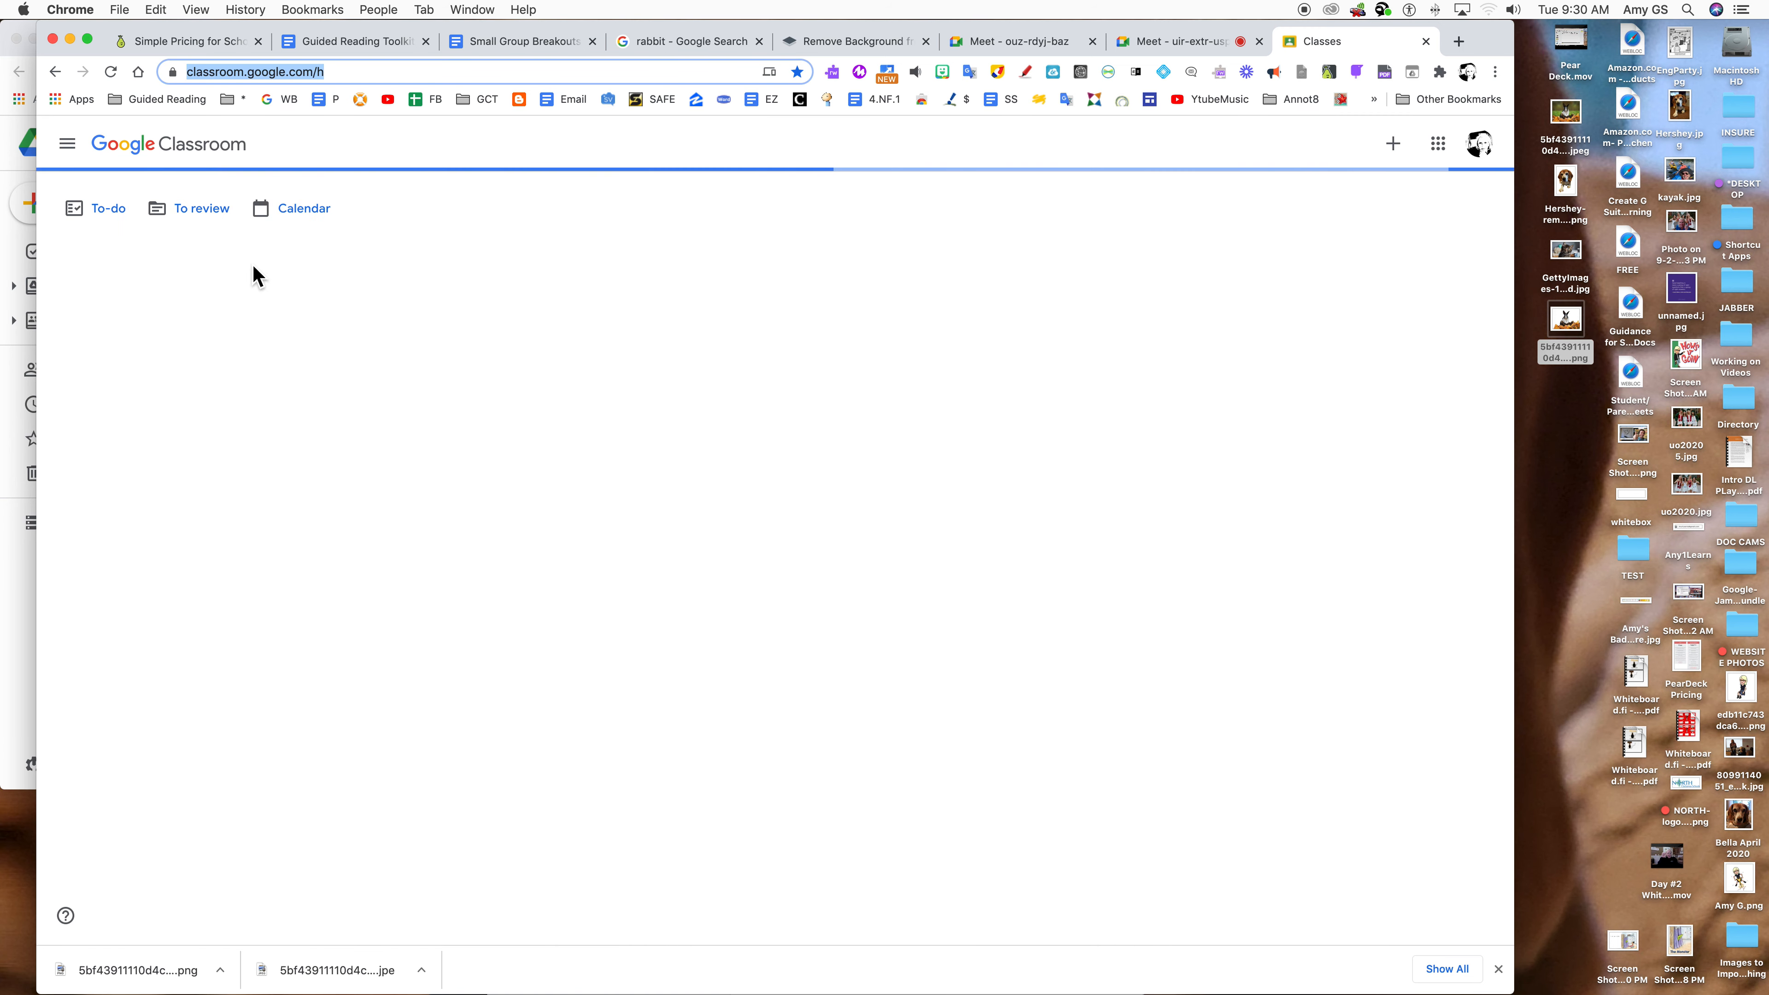
drag(494, 297, 176, 291)
click(176, 291)
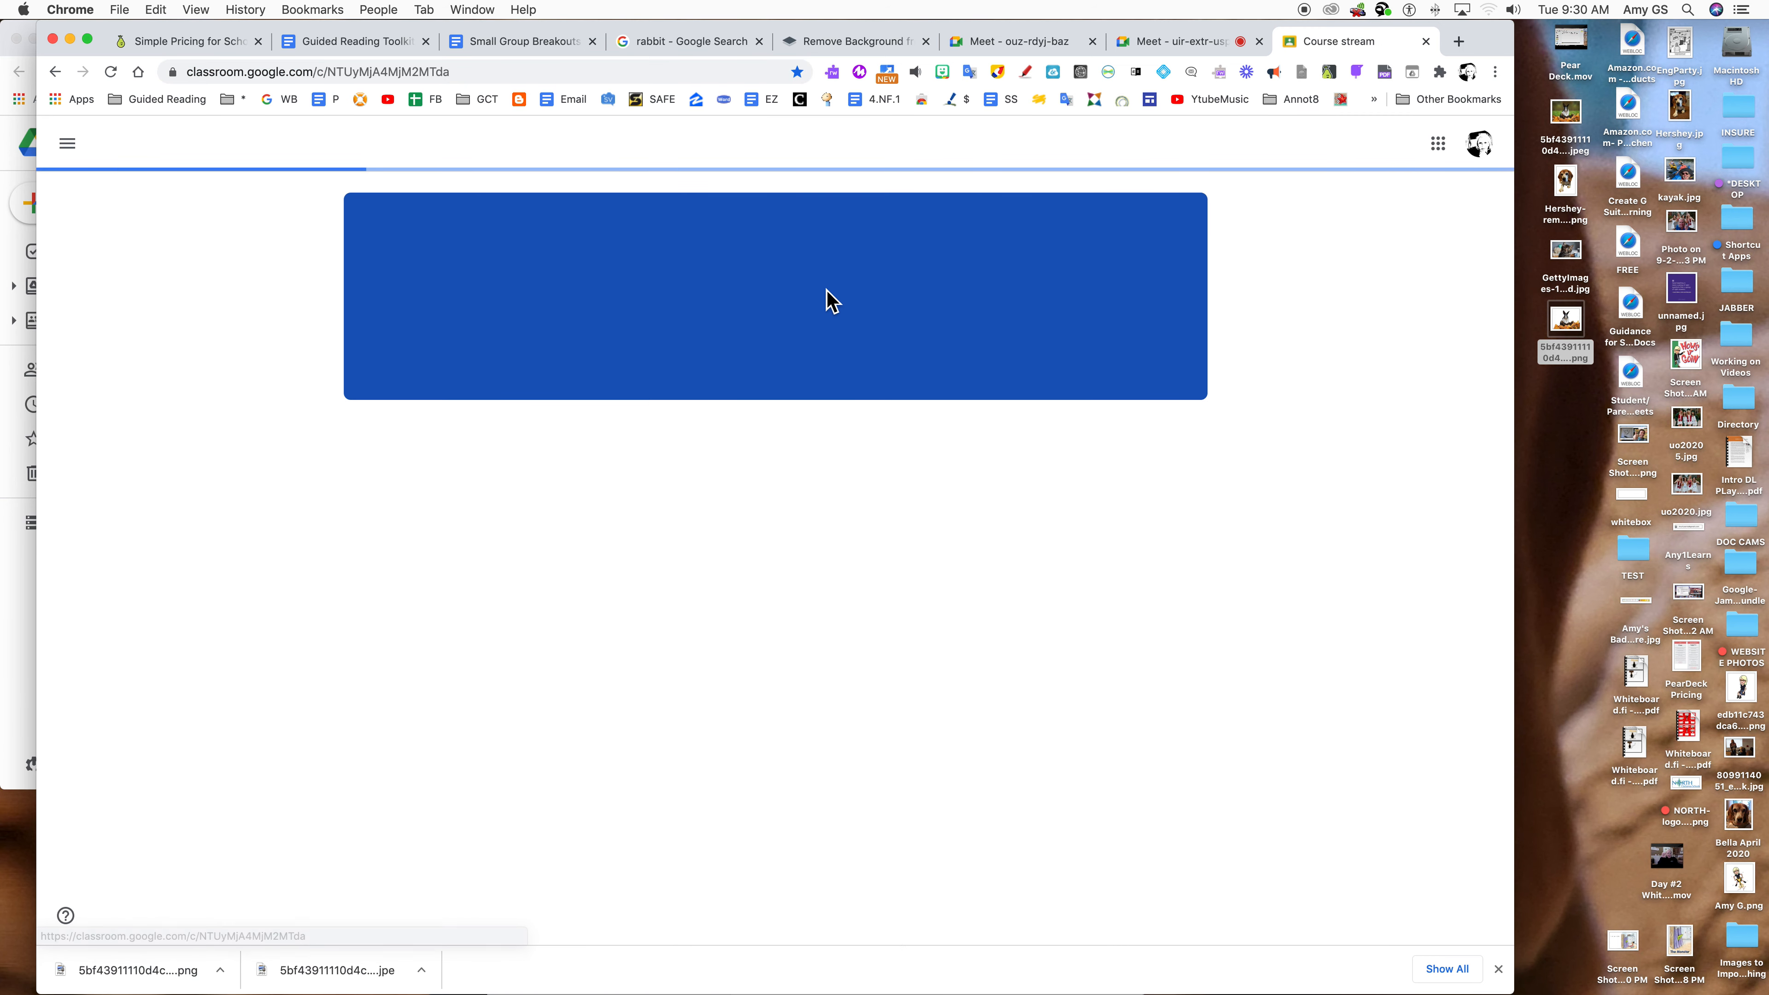
click(739, 154)
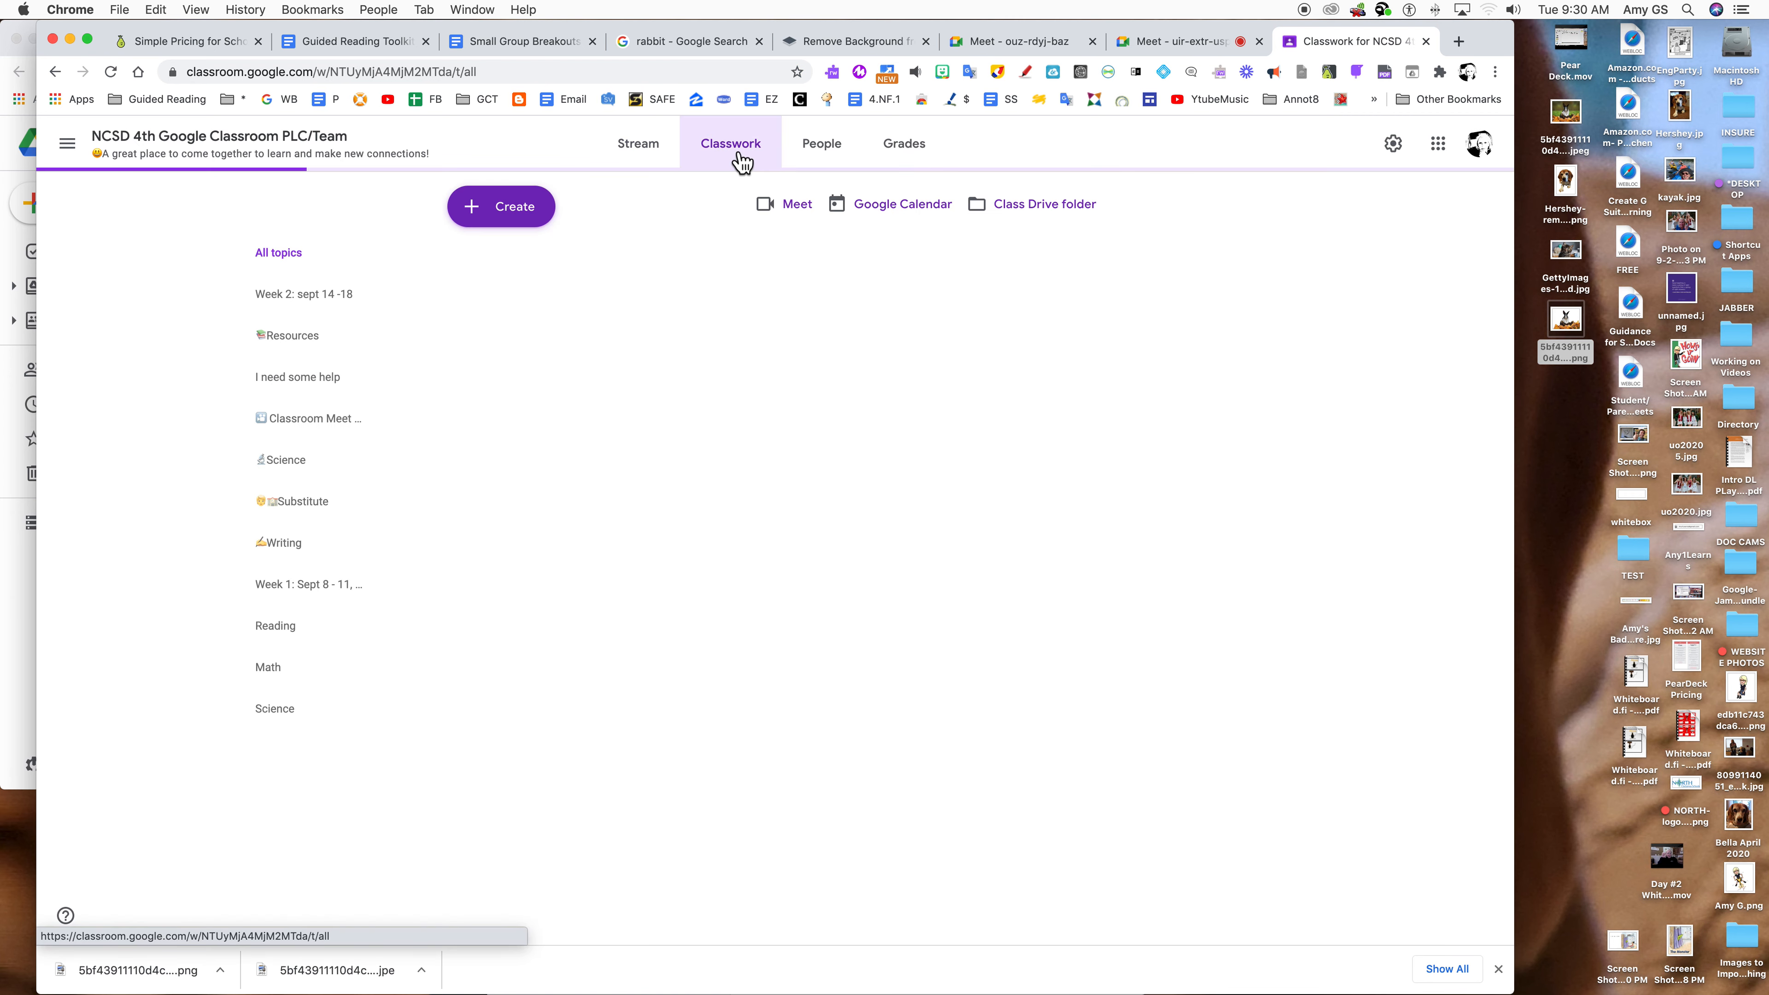
Create a classwork topic named "SMALL GUIDED READING GROUPS".
click(479, 209)
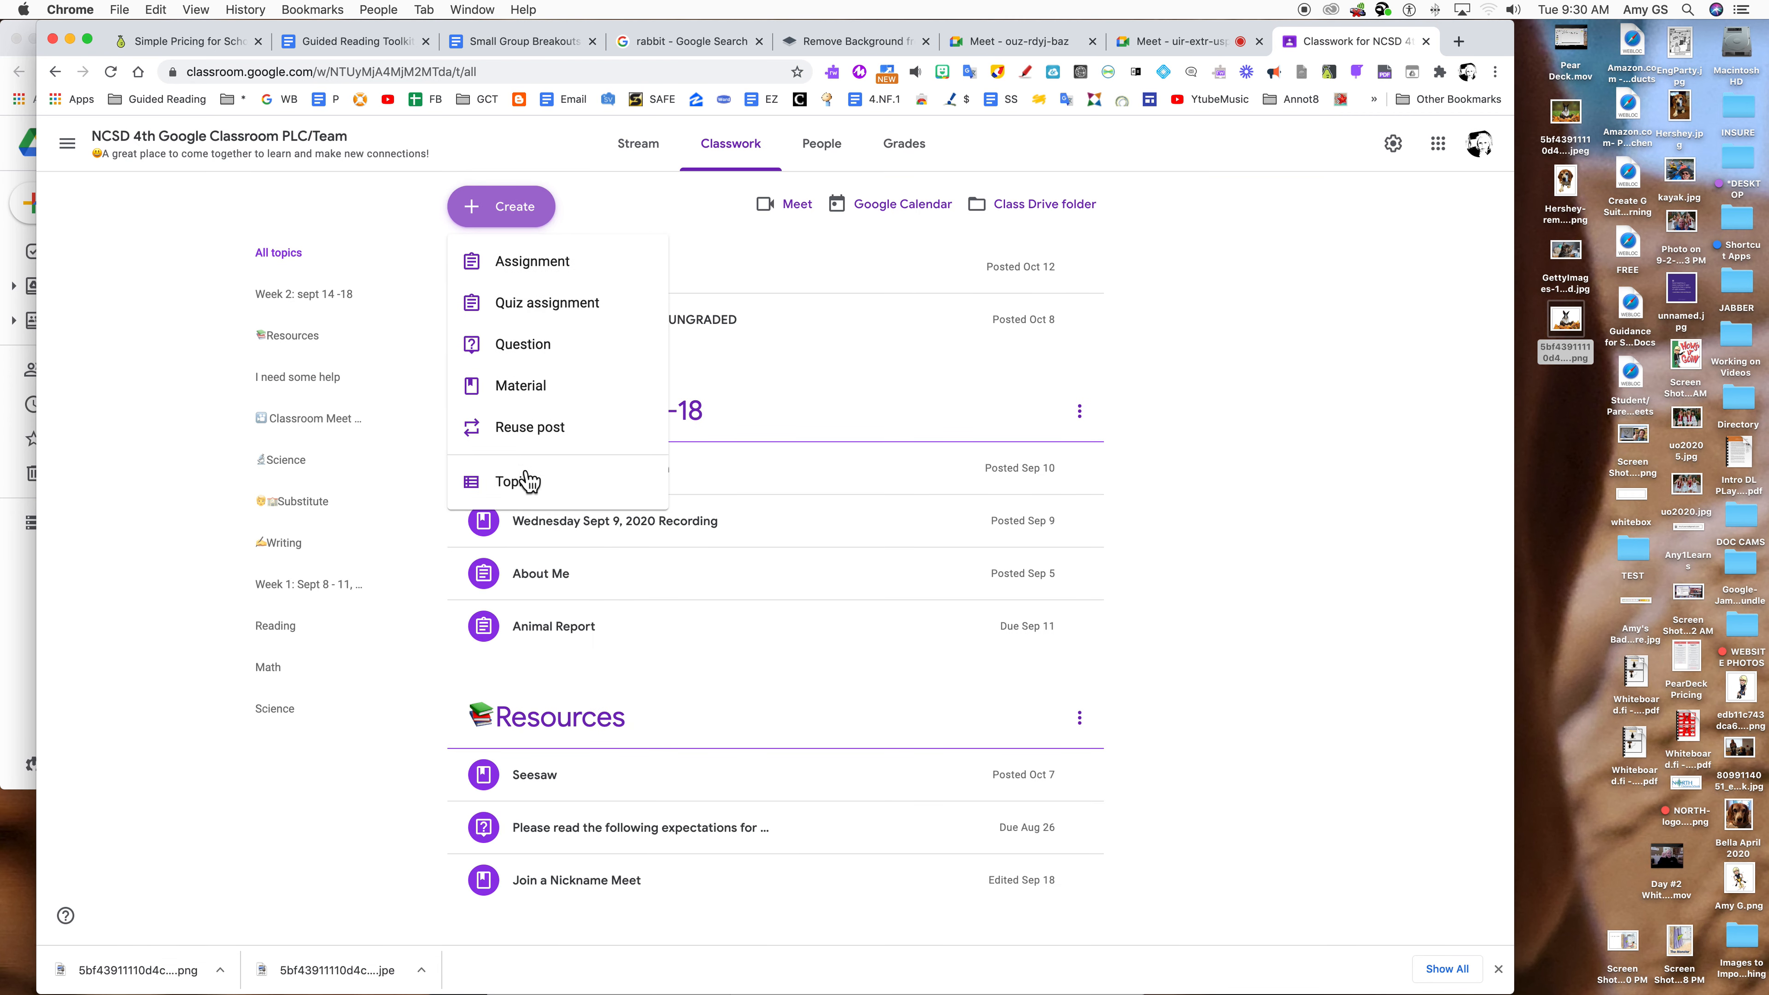
click(523, 487)
text(B)
key(BackSpace)
text(SMALL)
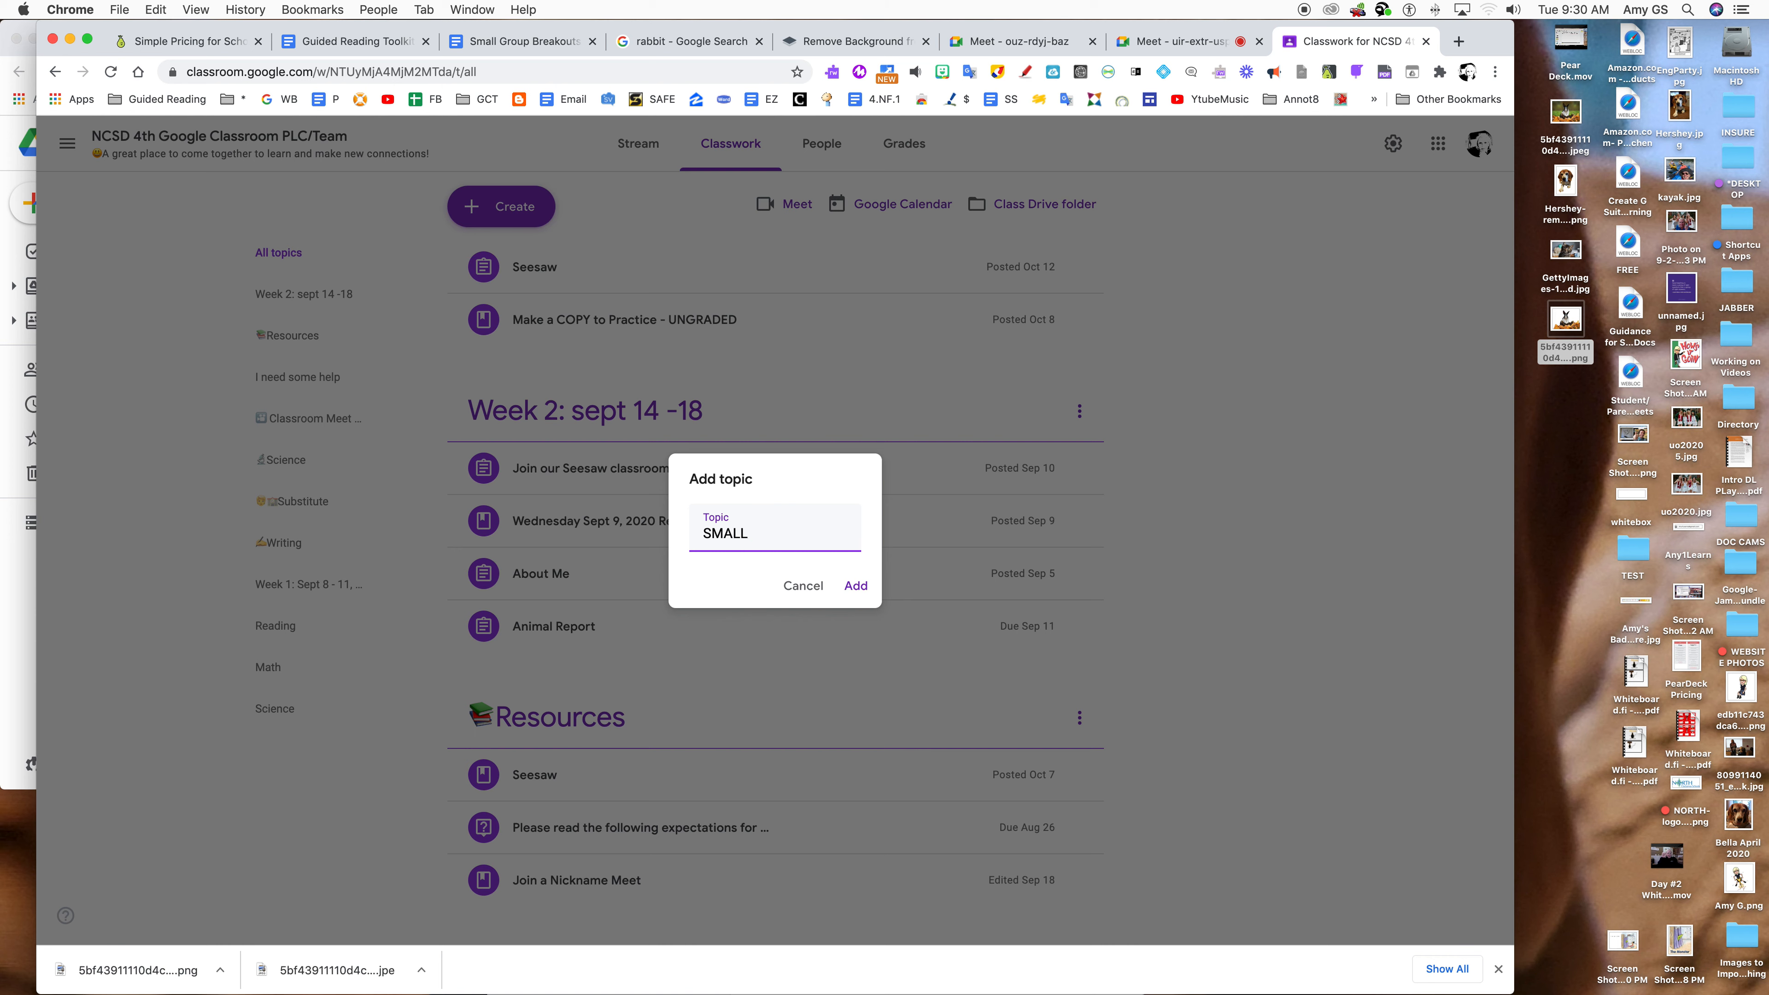
text(GUIDED READING GROUPS)
click(857, 586)
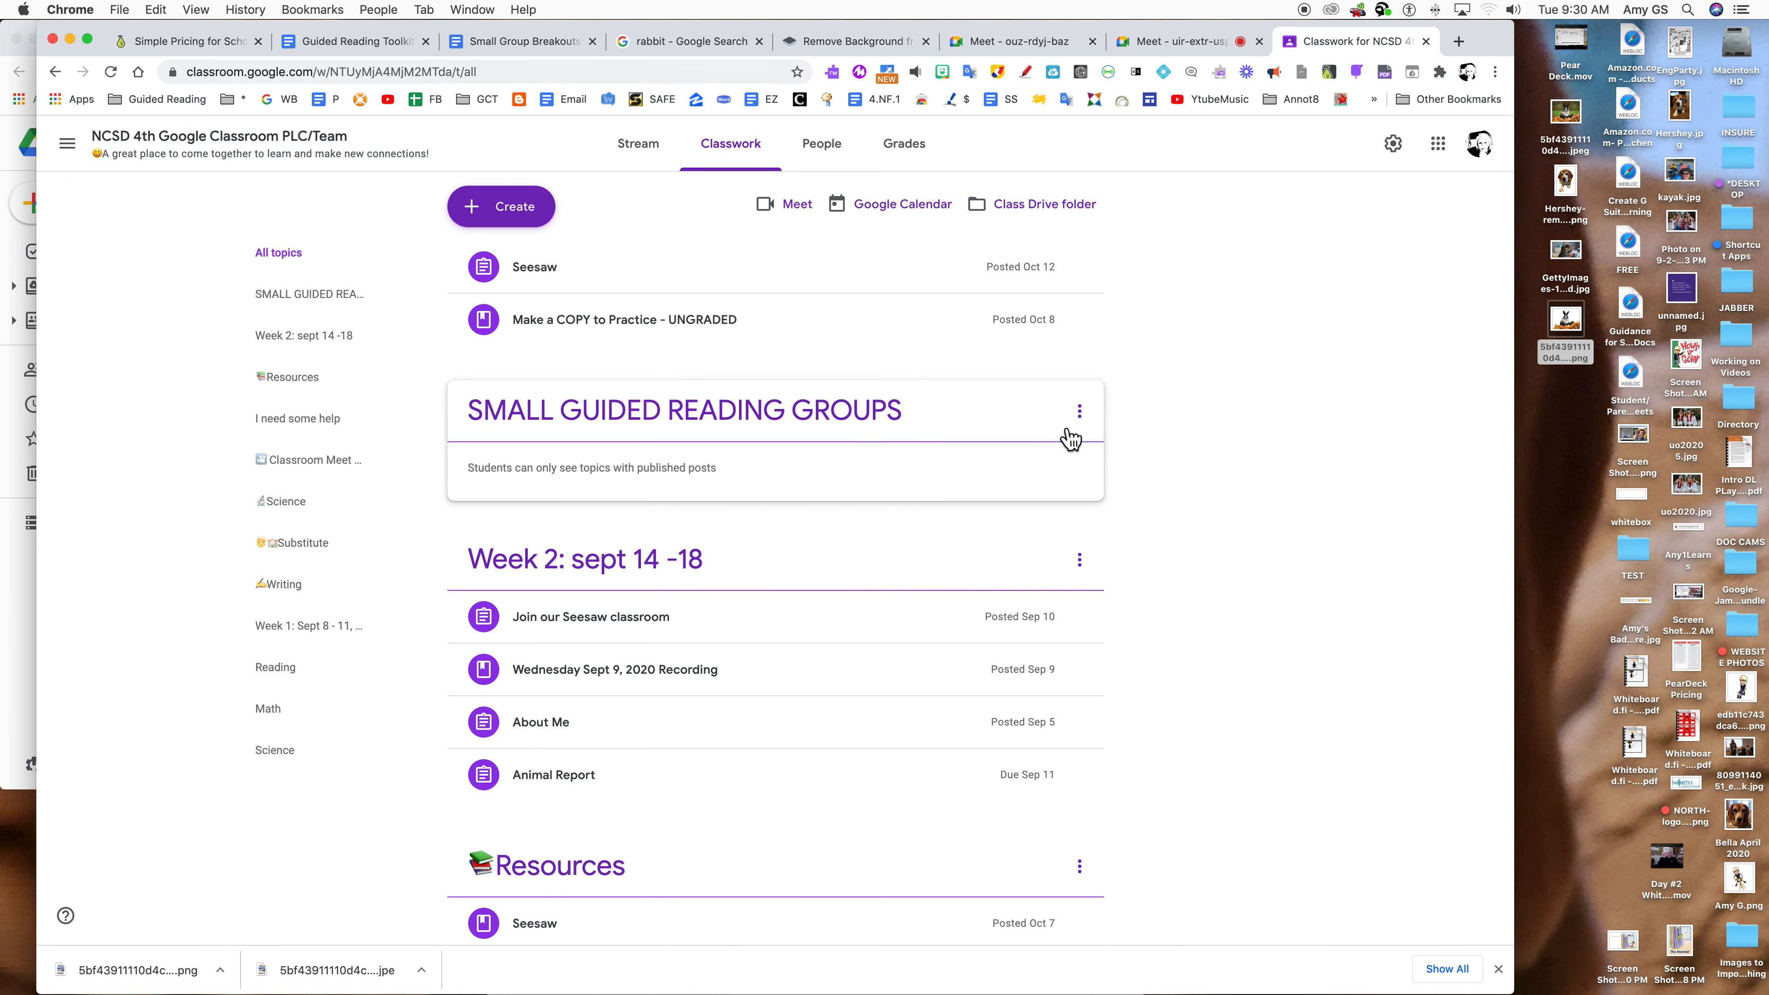
Start a new classwork material titled "Our Guided Reading Groups".
click(535, 222)
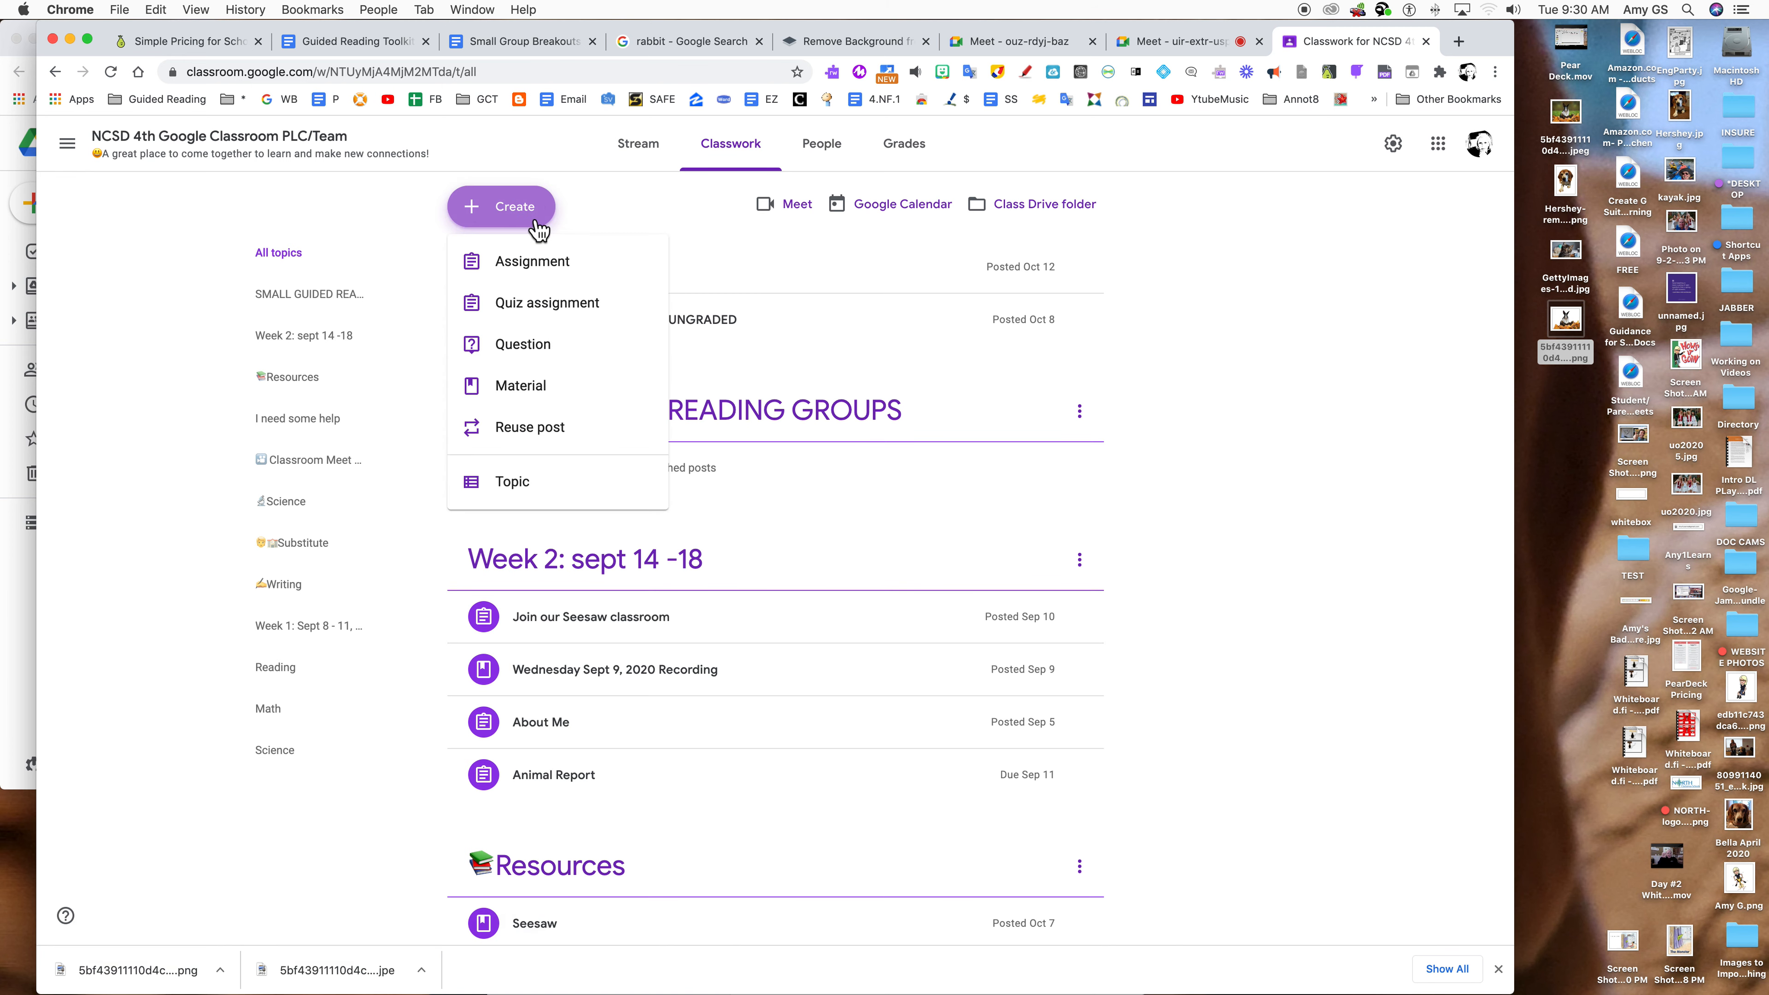
click(541, 388)
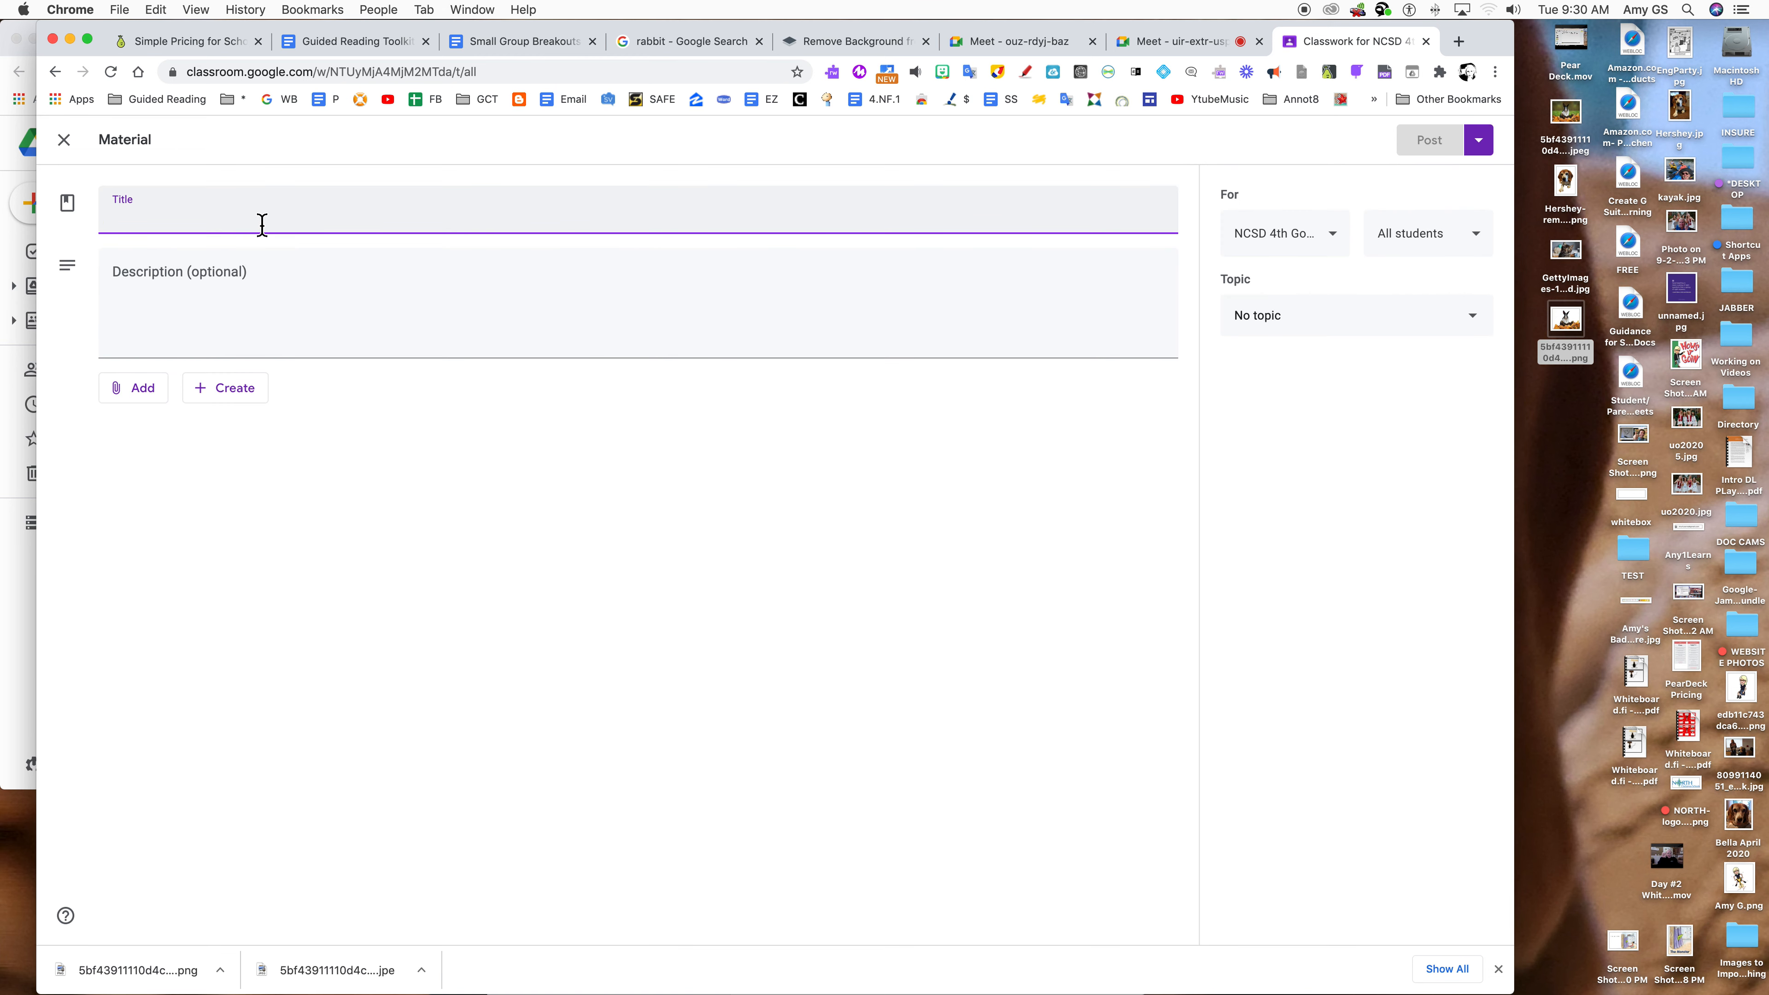
text(Our Guided Reading)
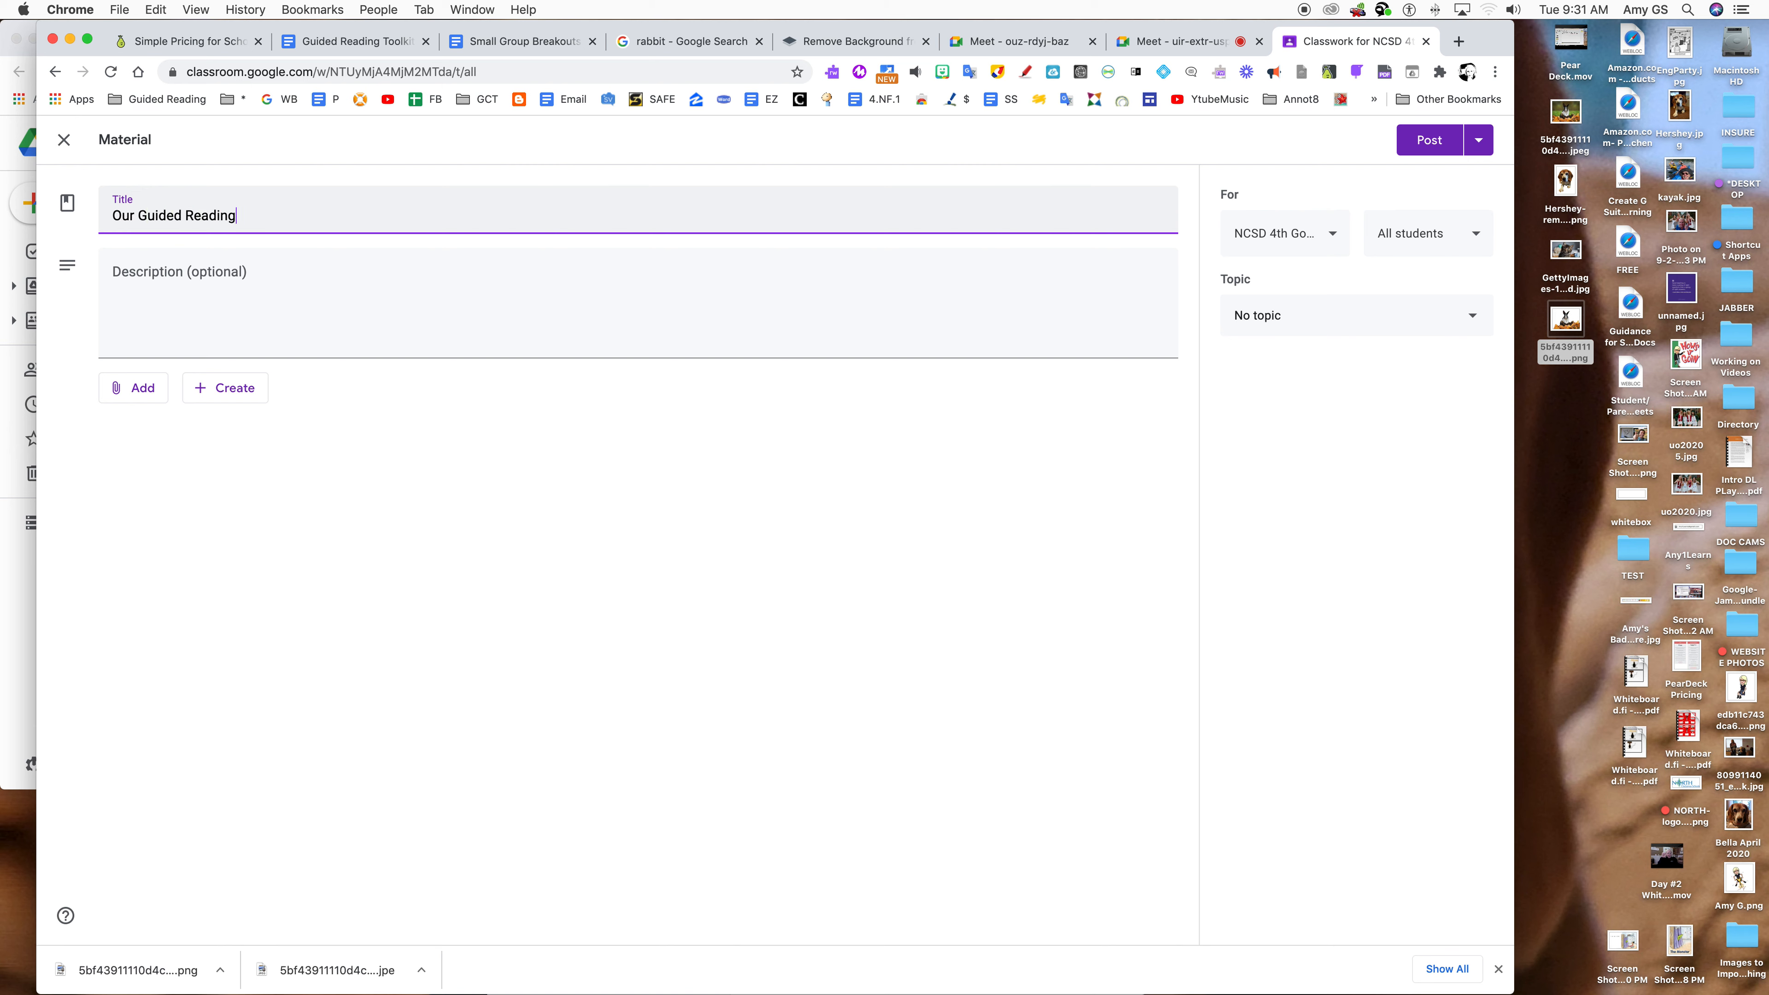
text( Groups)
Attach the Small Group Breakouts document from Google Drive to the material.
click(161, 398)
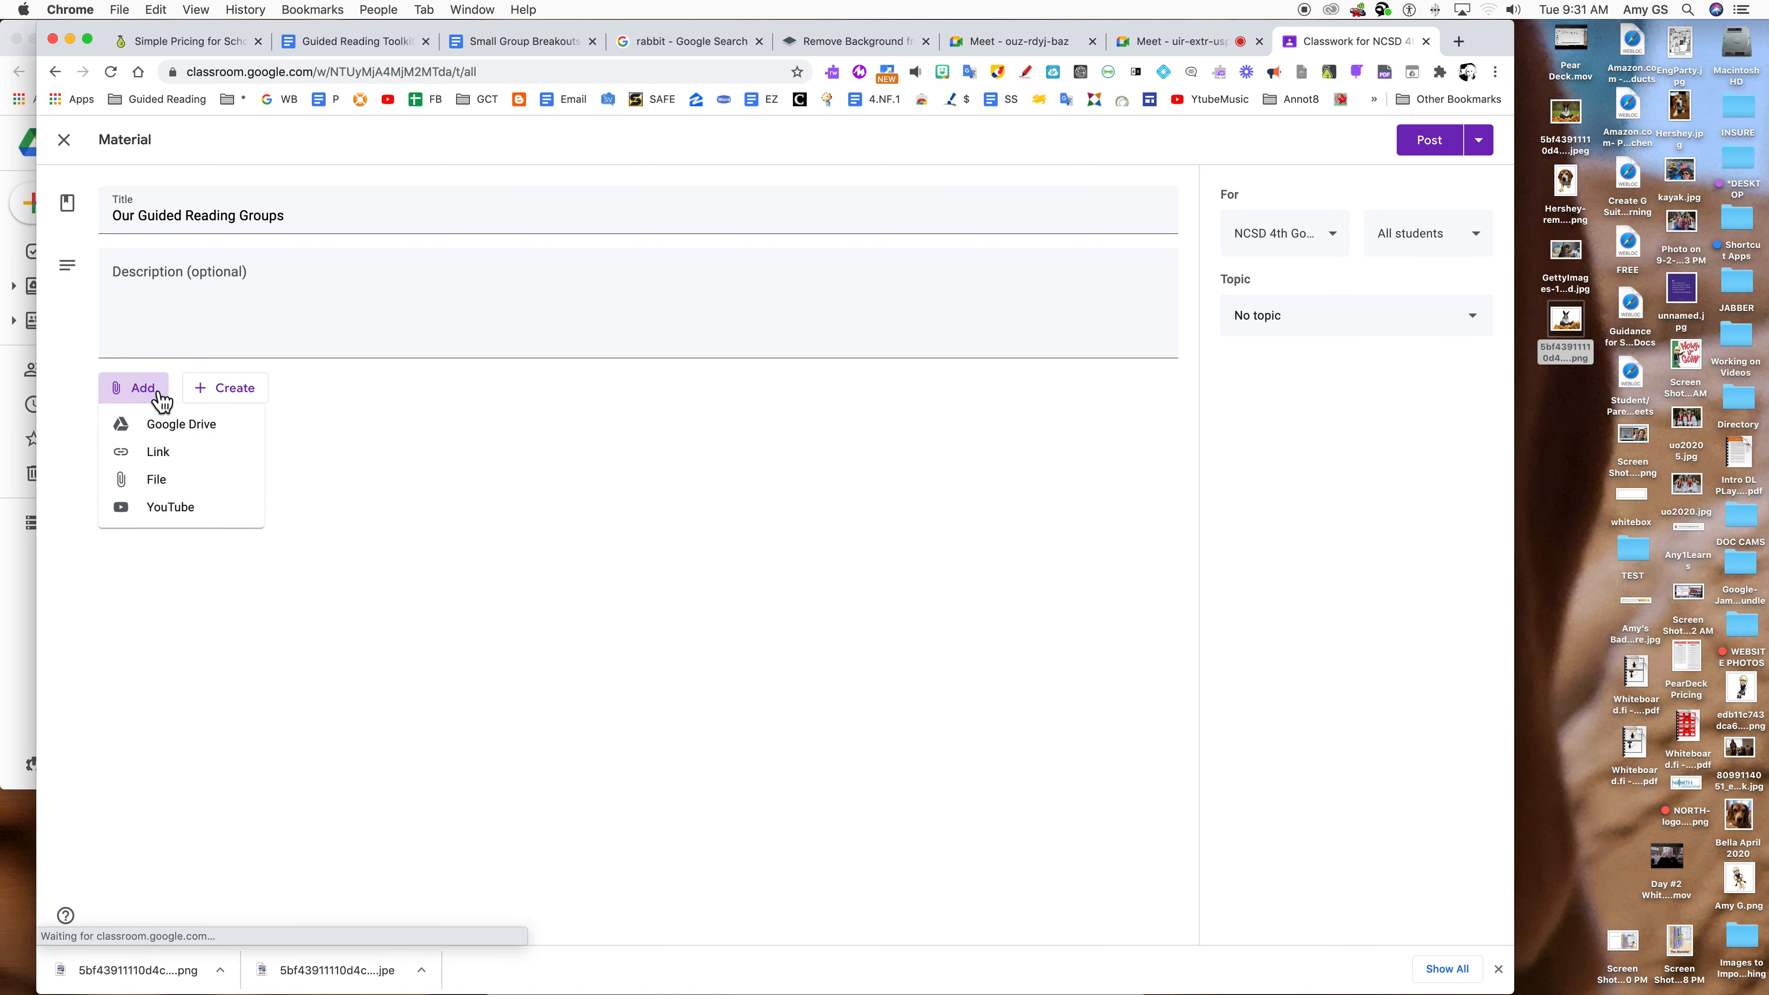
click(185, 487)
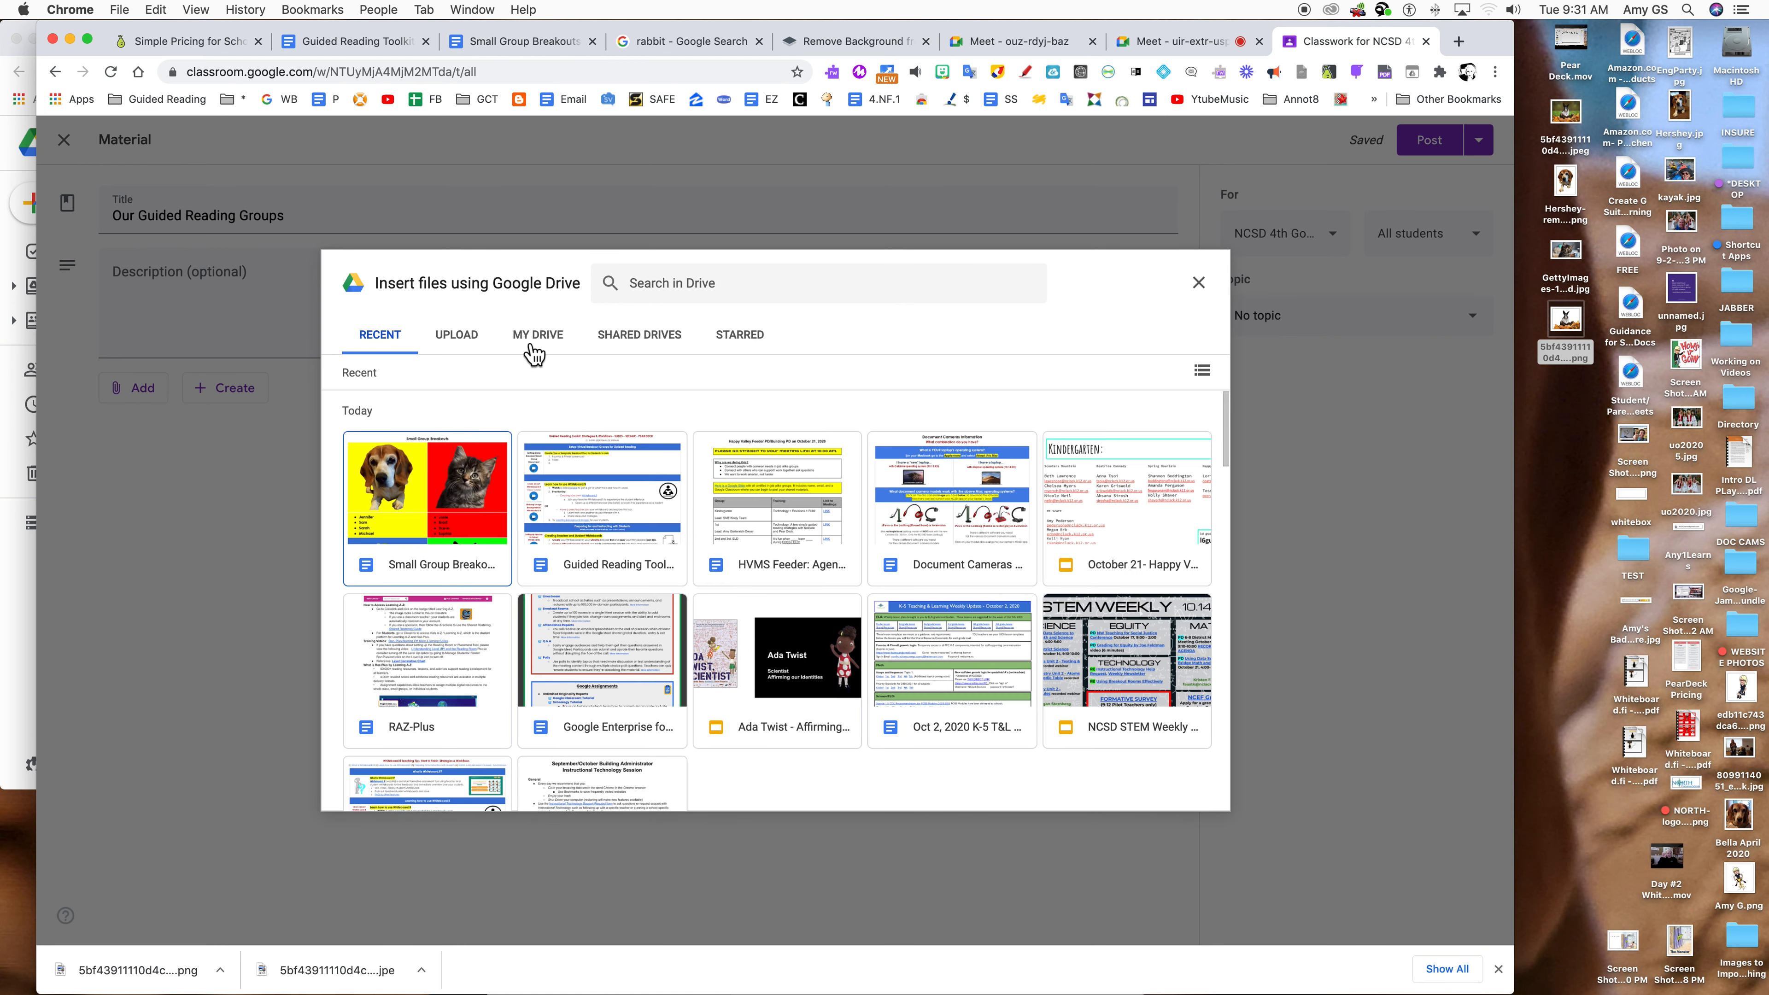
click(395, 491)
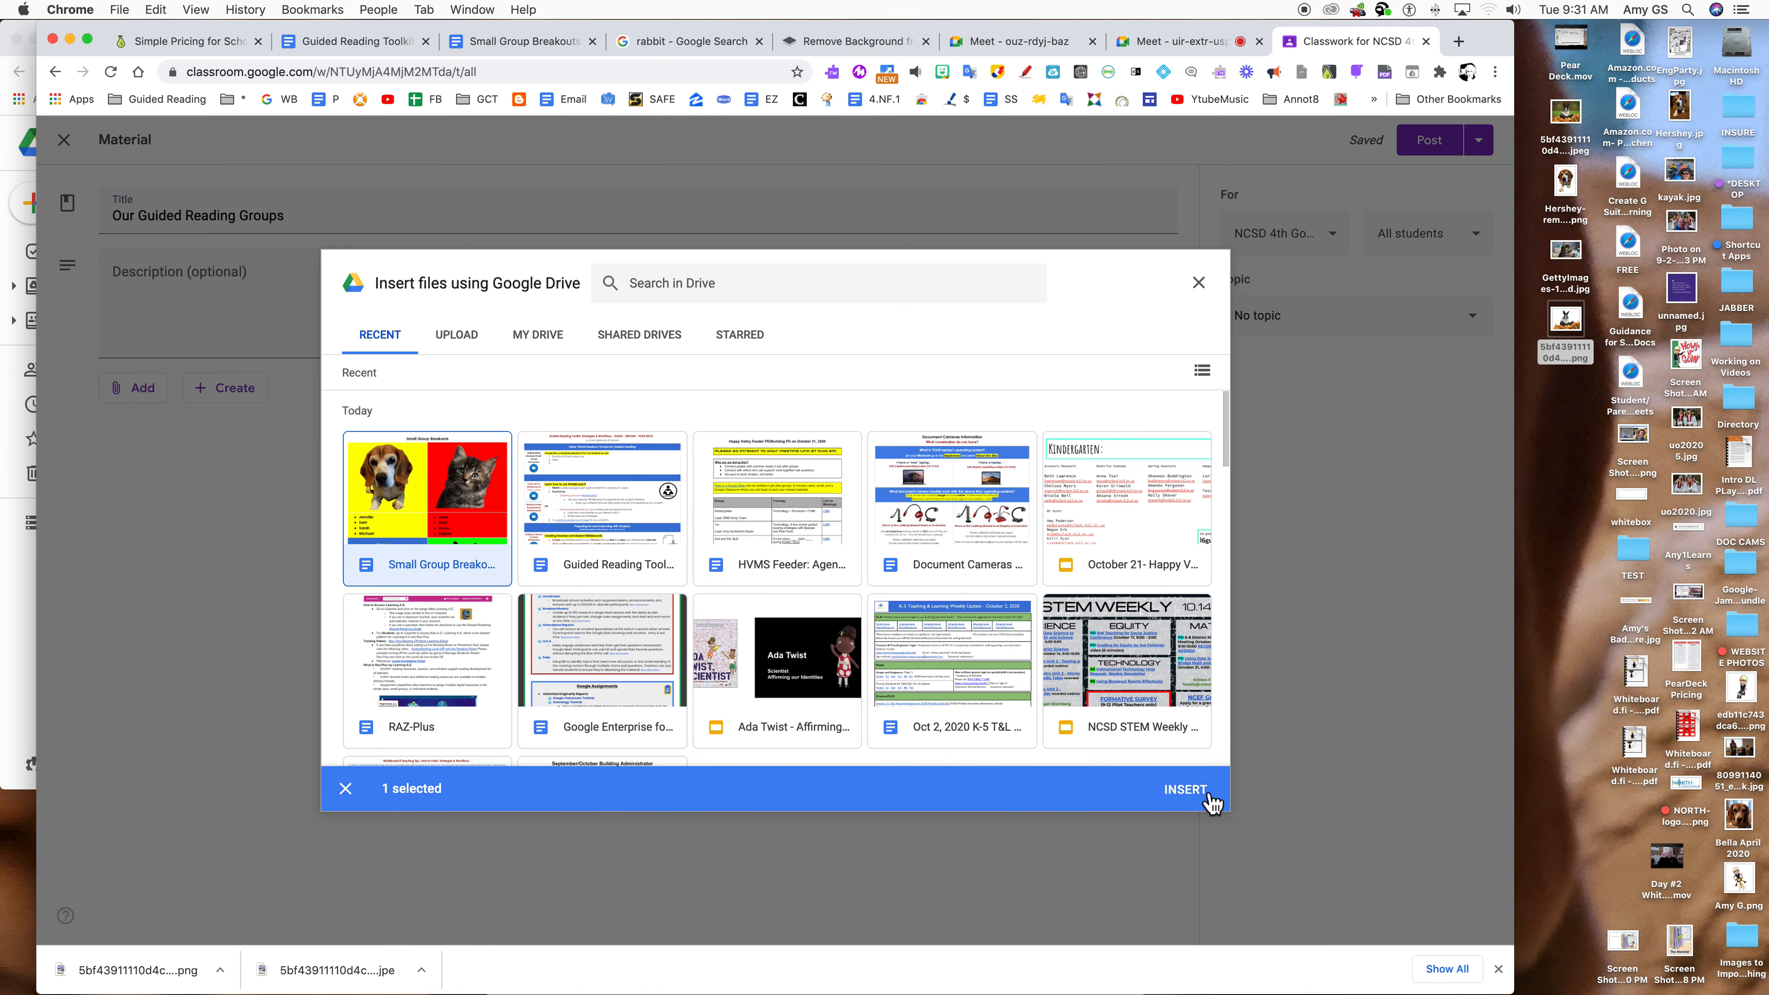
click(1210, 805)
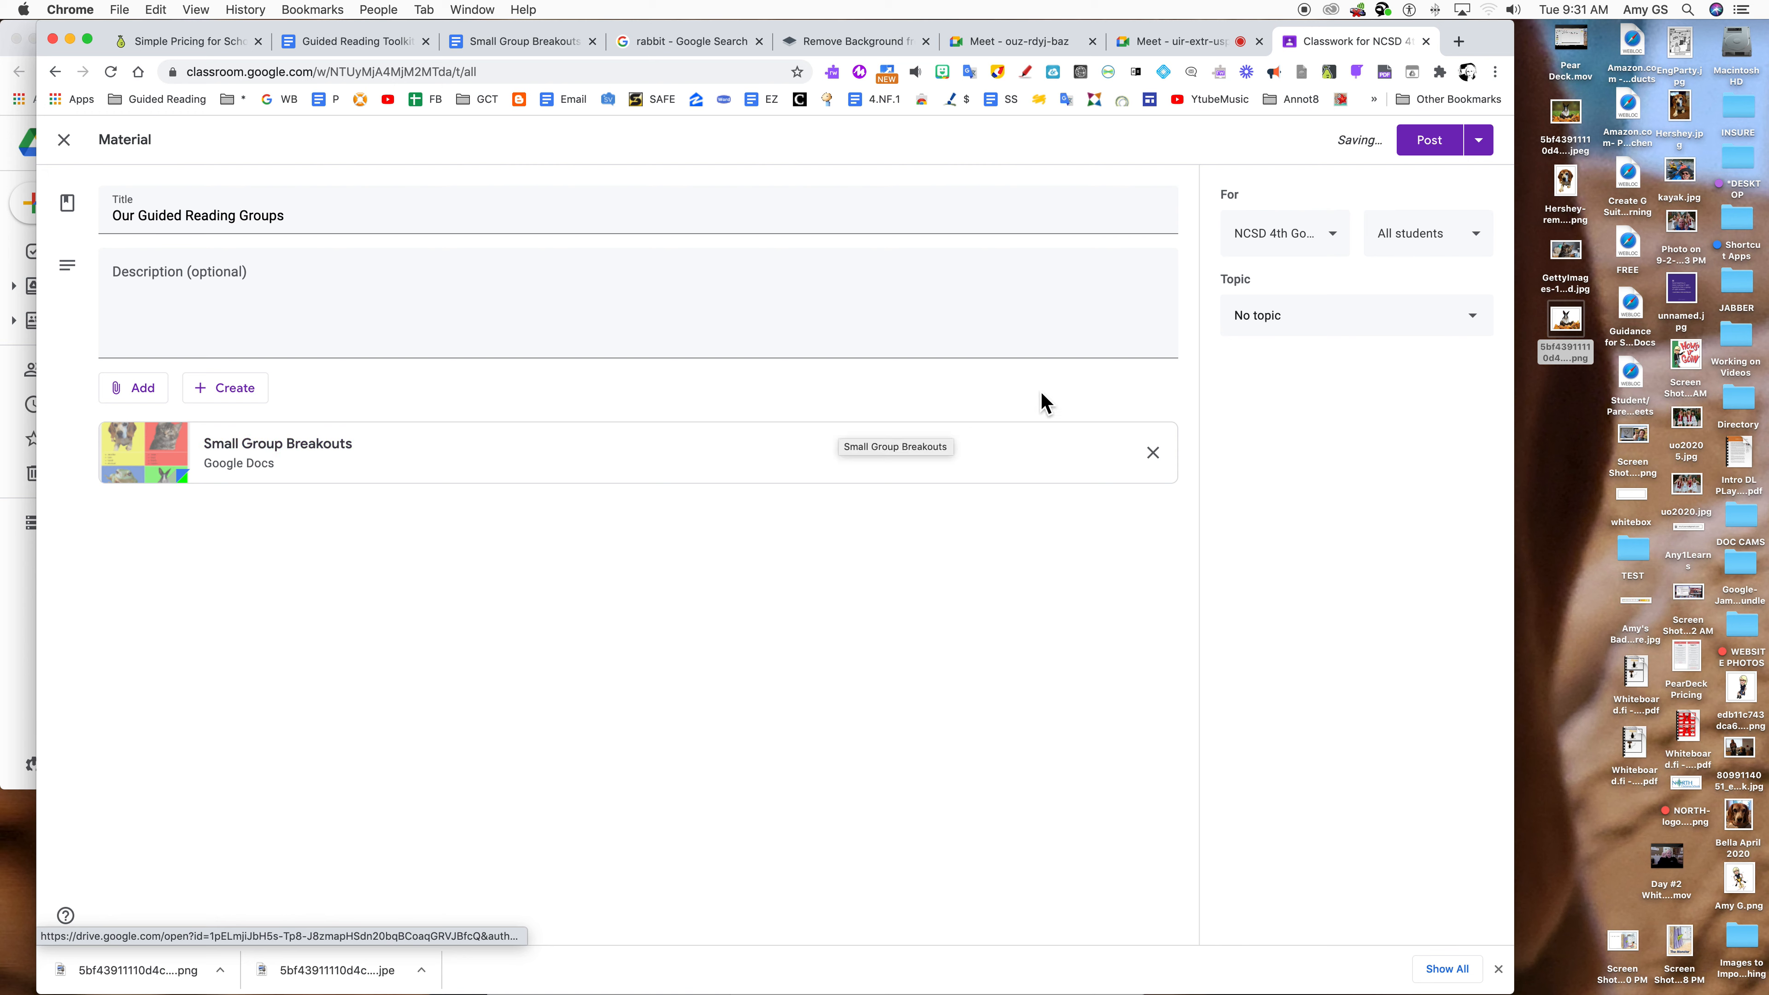
File the material under the SMALL GUIDED READING GROUPS topic and post it without a description.
click(1275, 331)
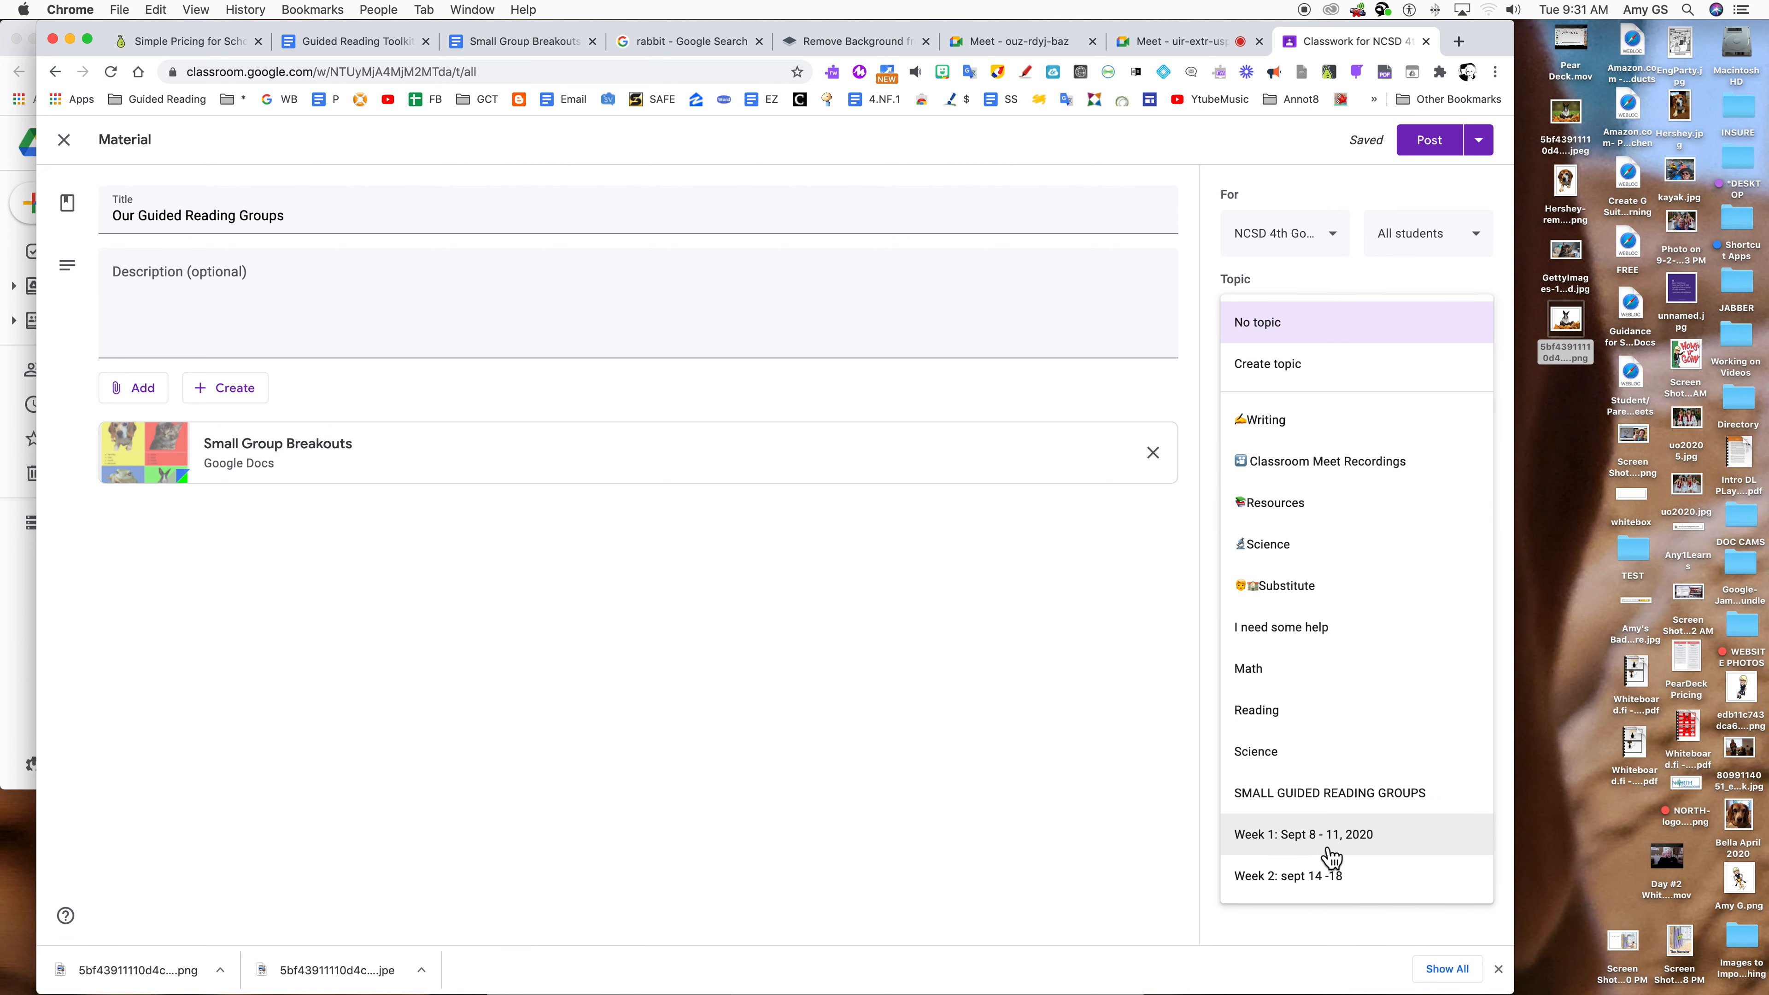
click(1326, 792)
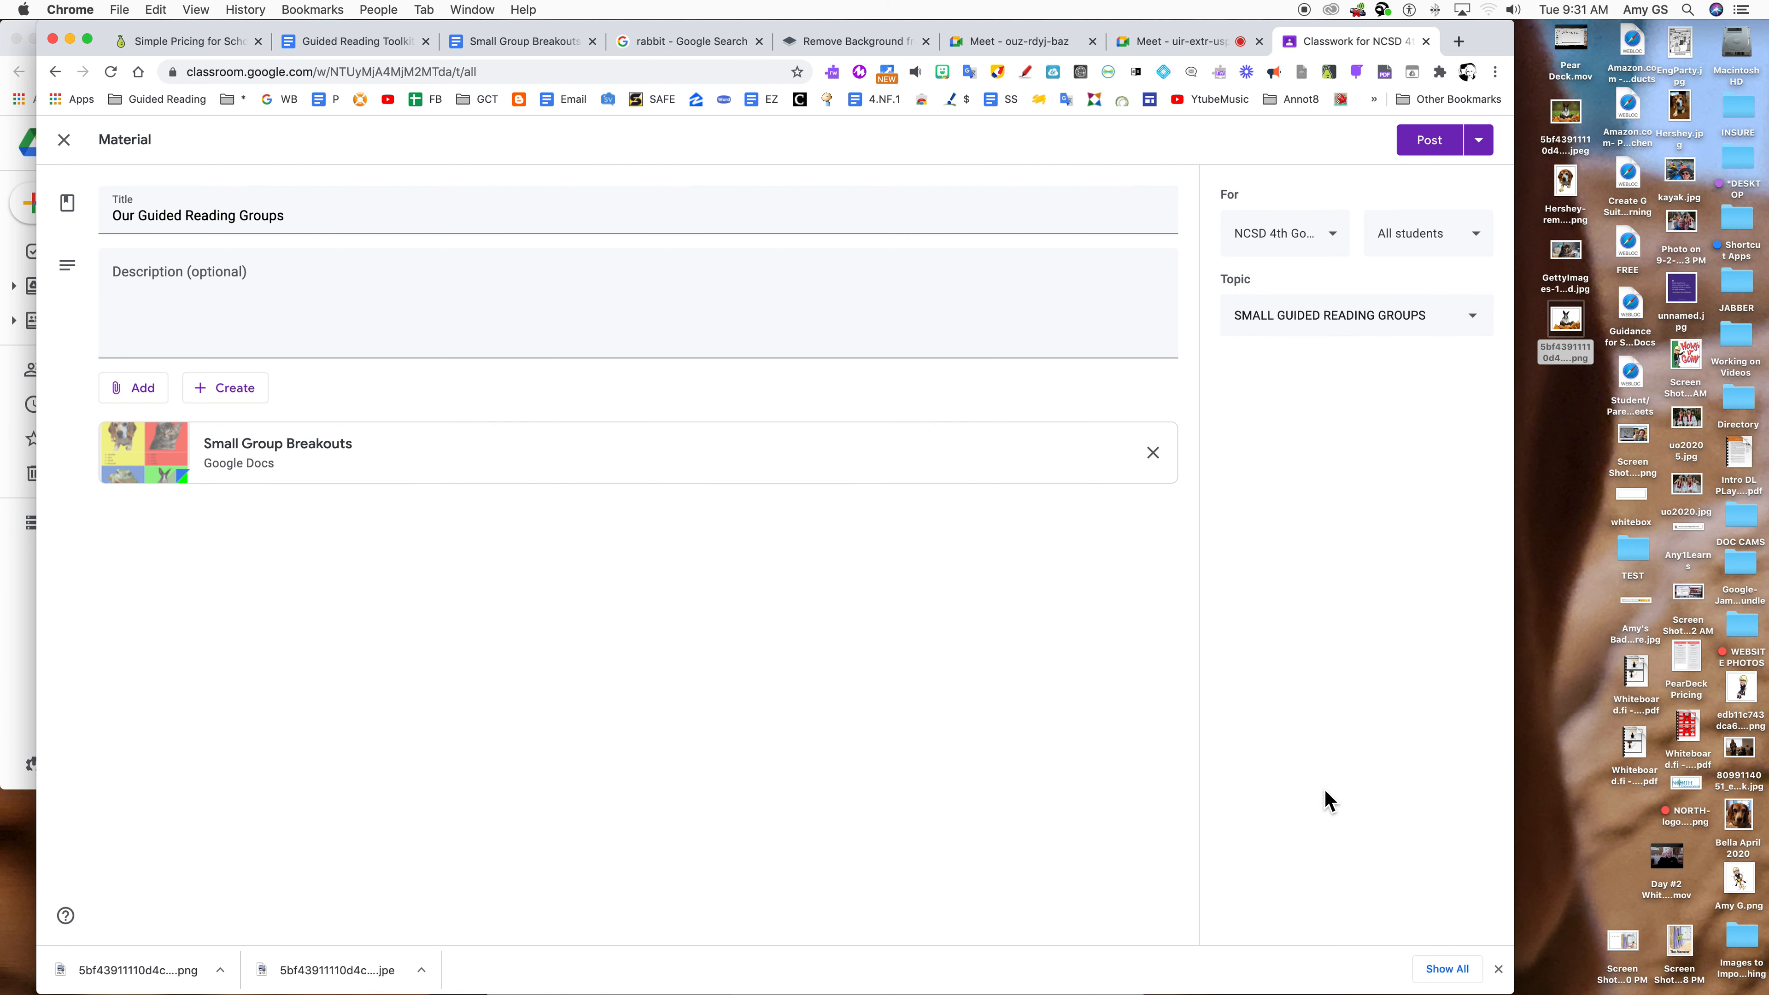
click(129, 280)
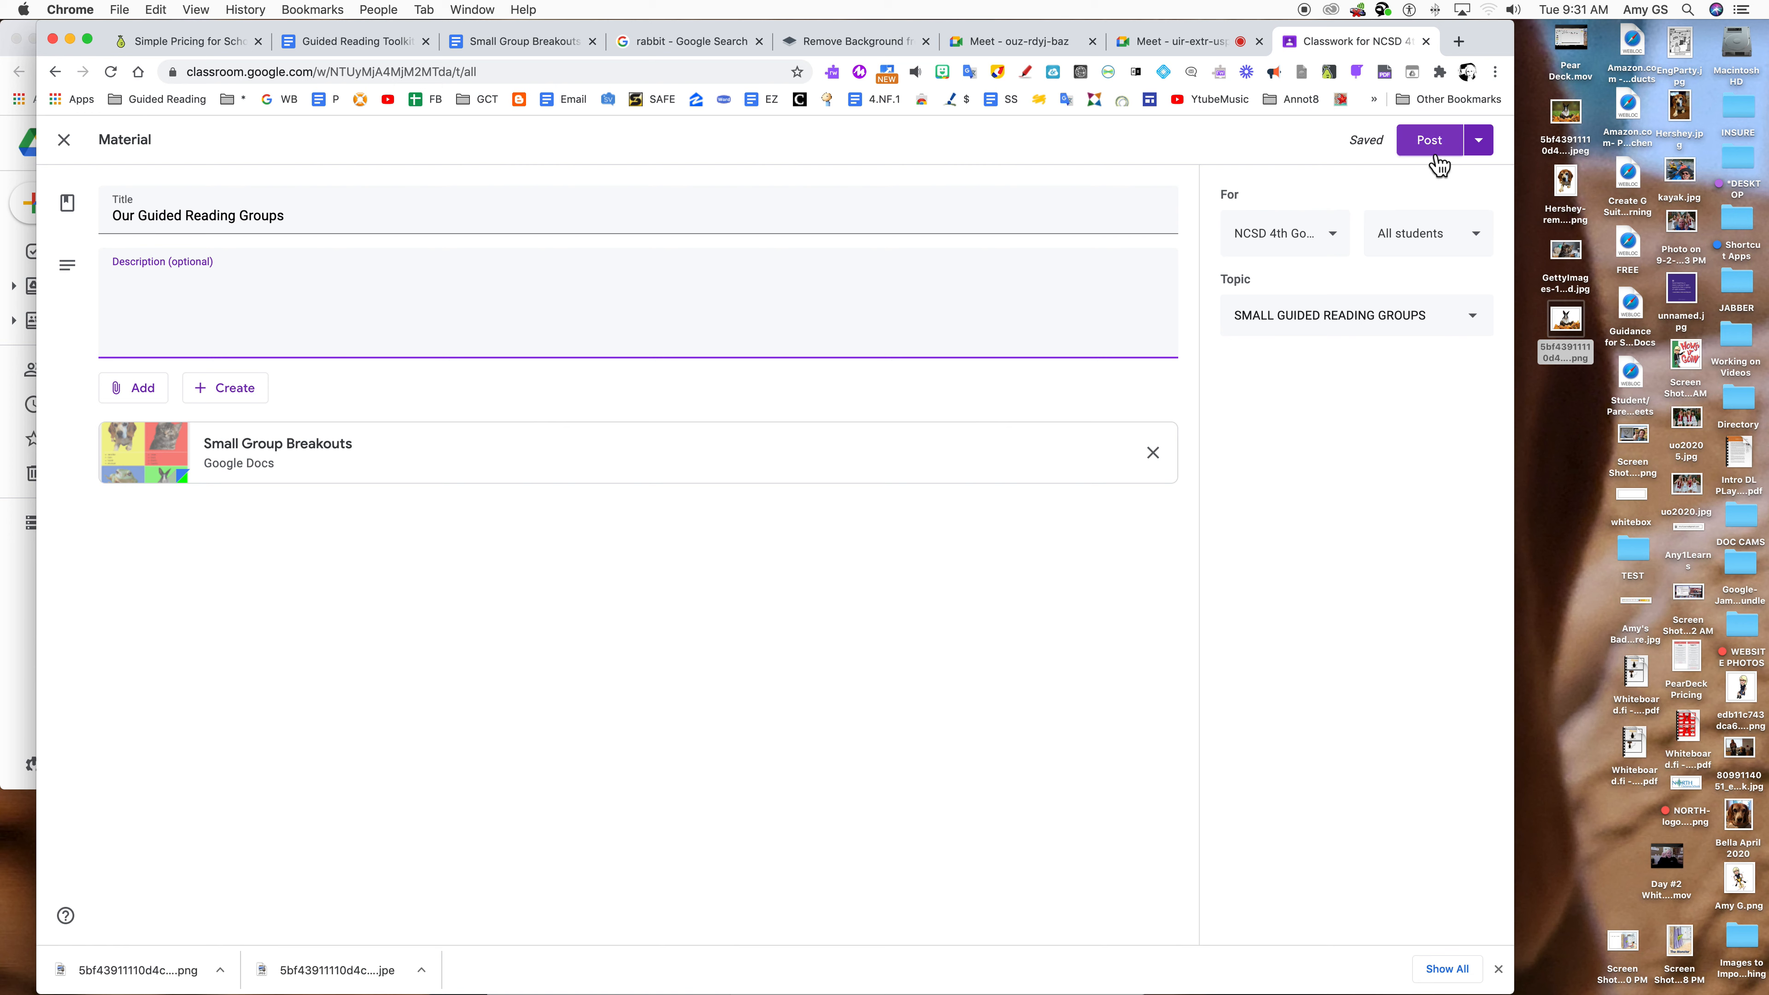
click(1424, 145)
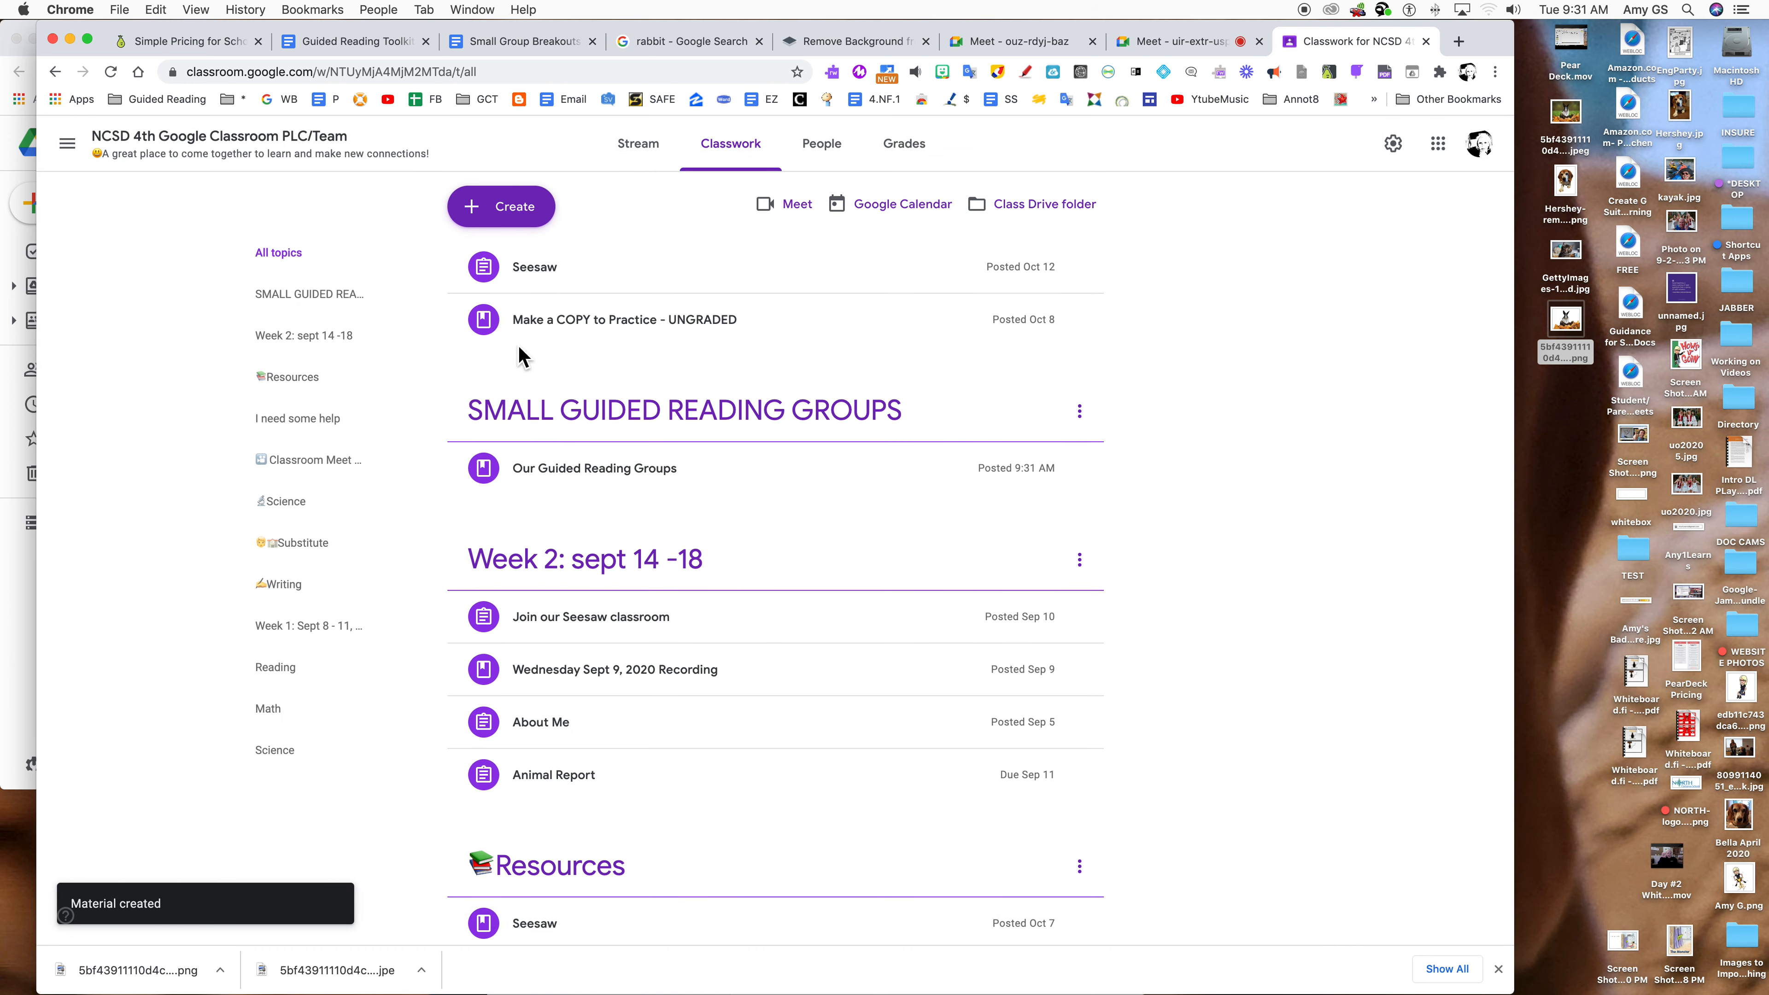
scroll(752, 522, down, 3)
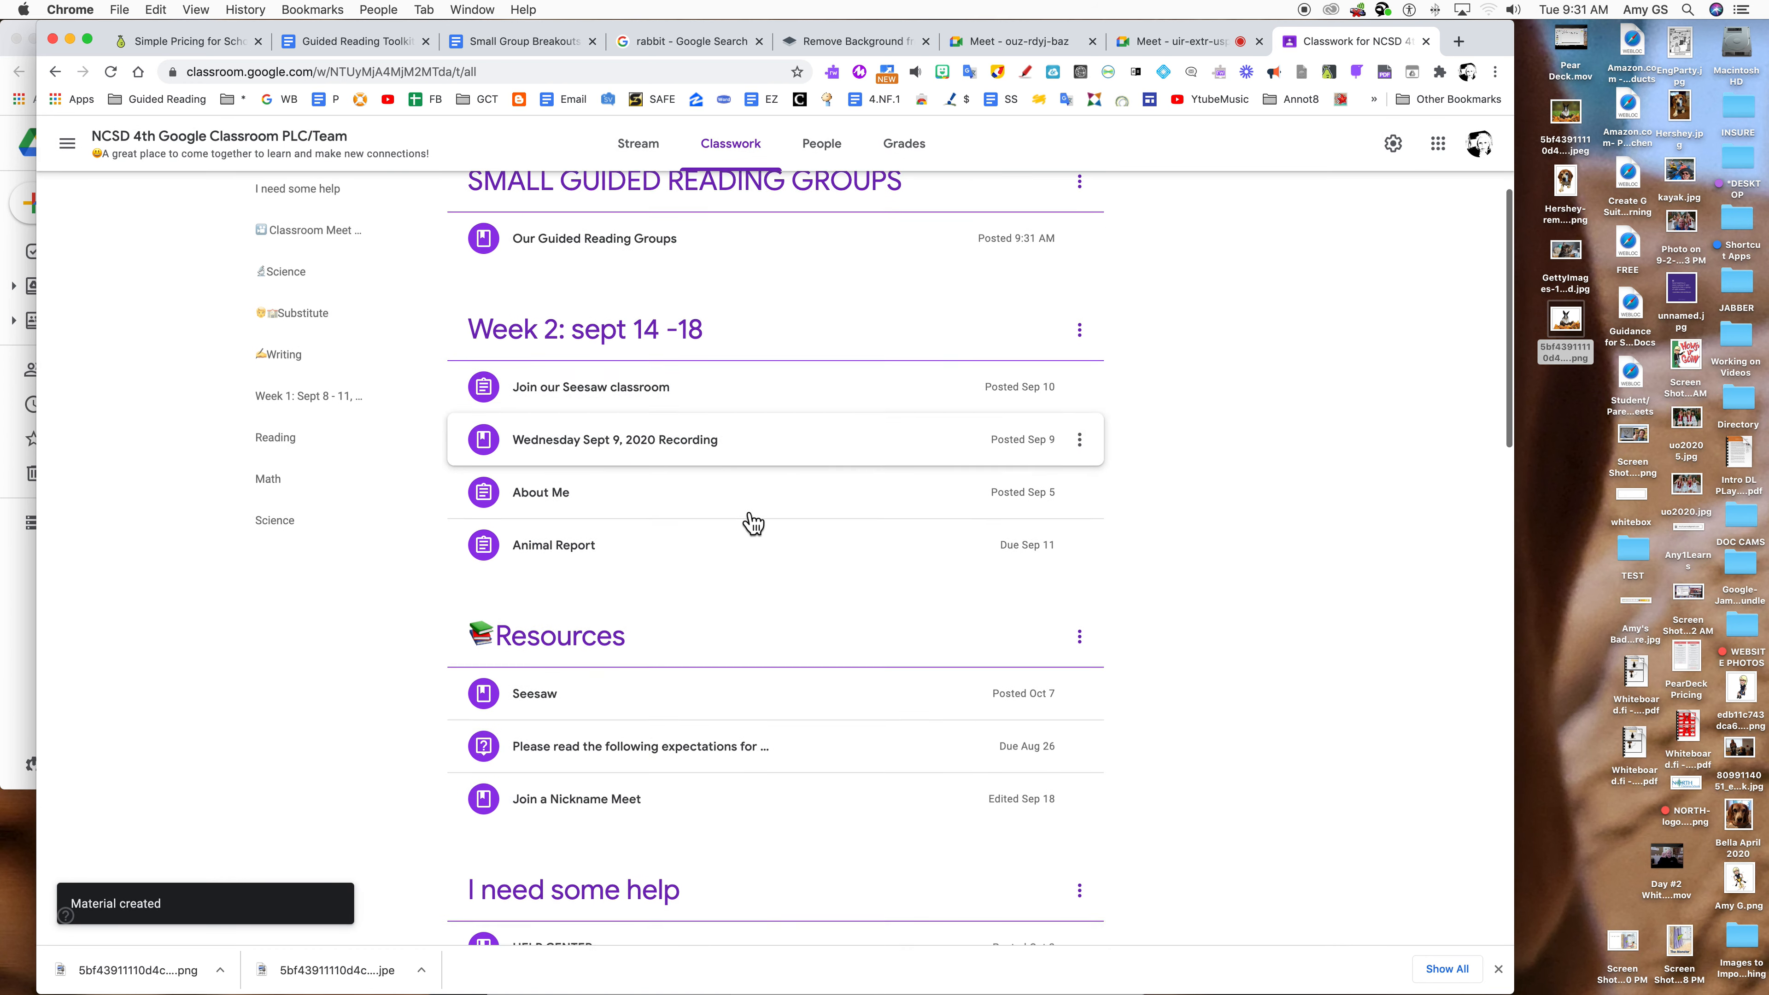
scroll(604, 565, up, 3)
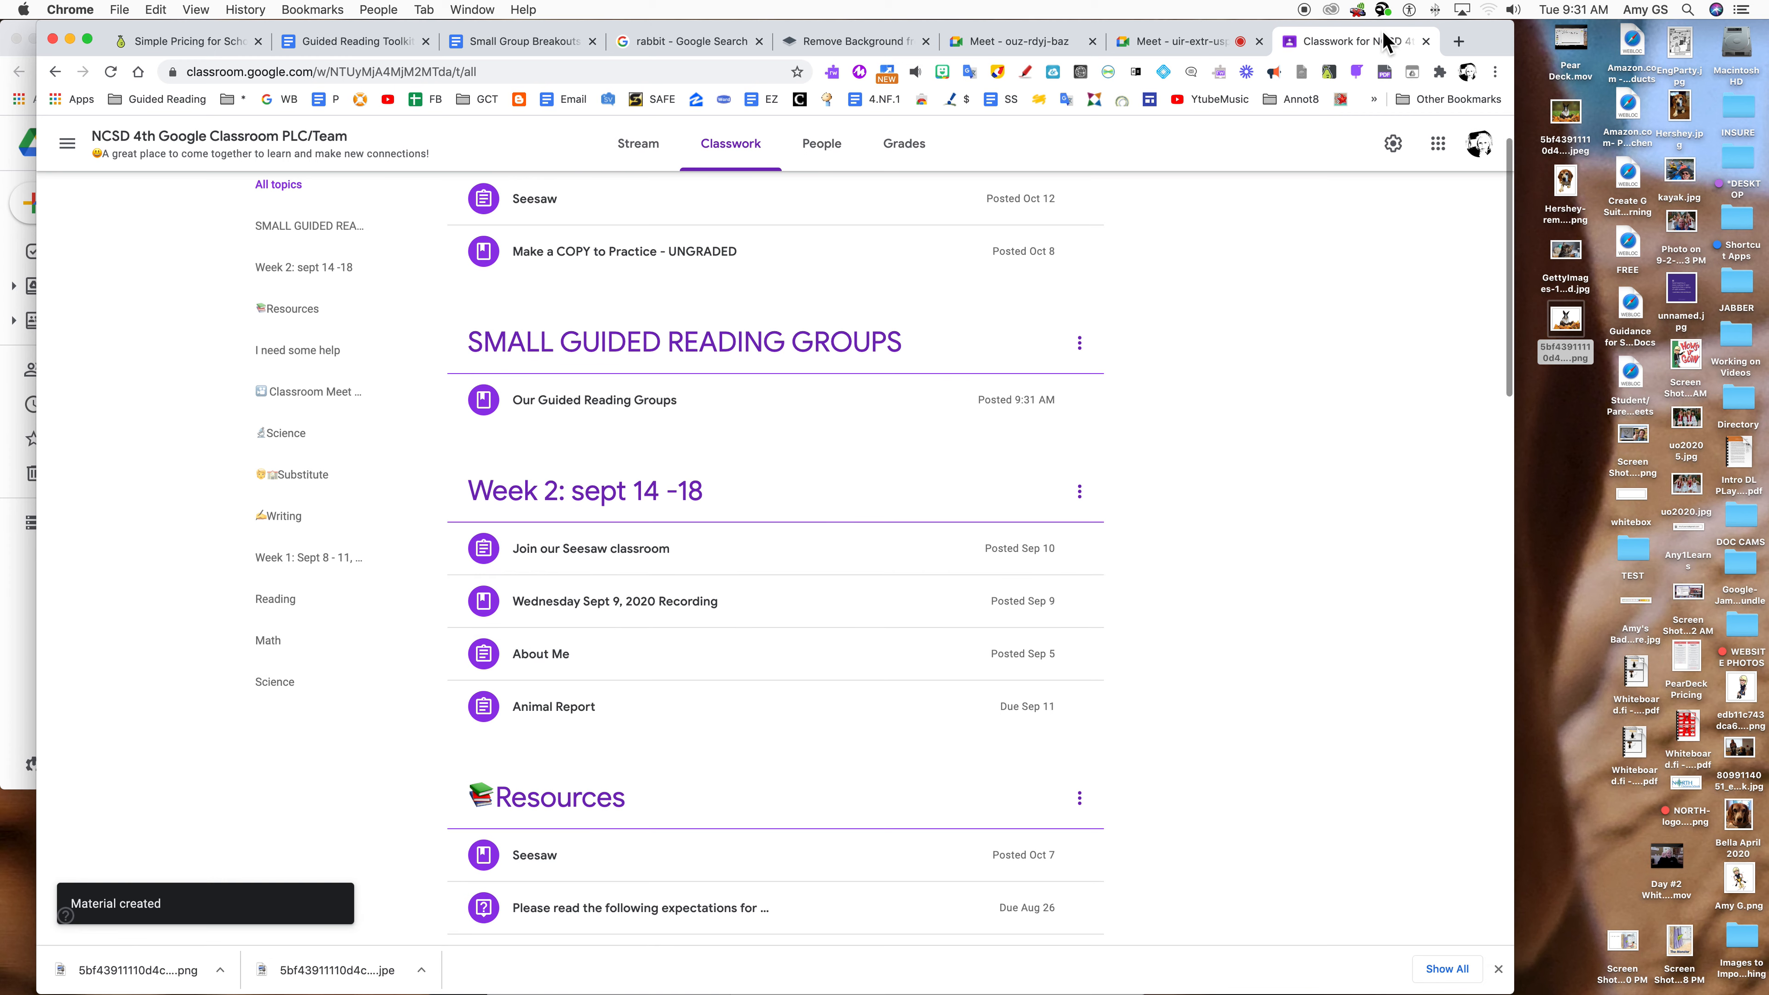
Search the web for "book emoji" in a new browser tab and copy the Books emoji from its Emojipedia page.
click(1459, 42)
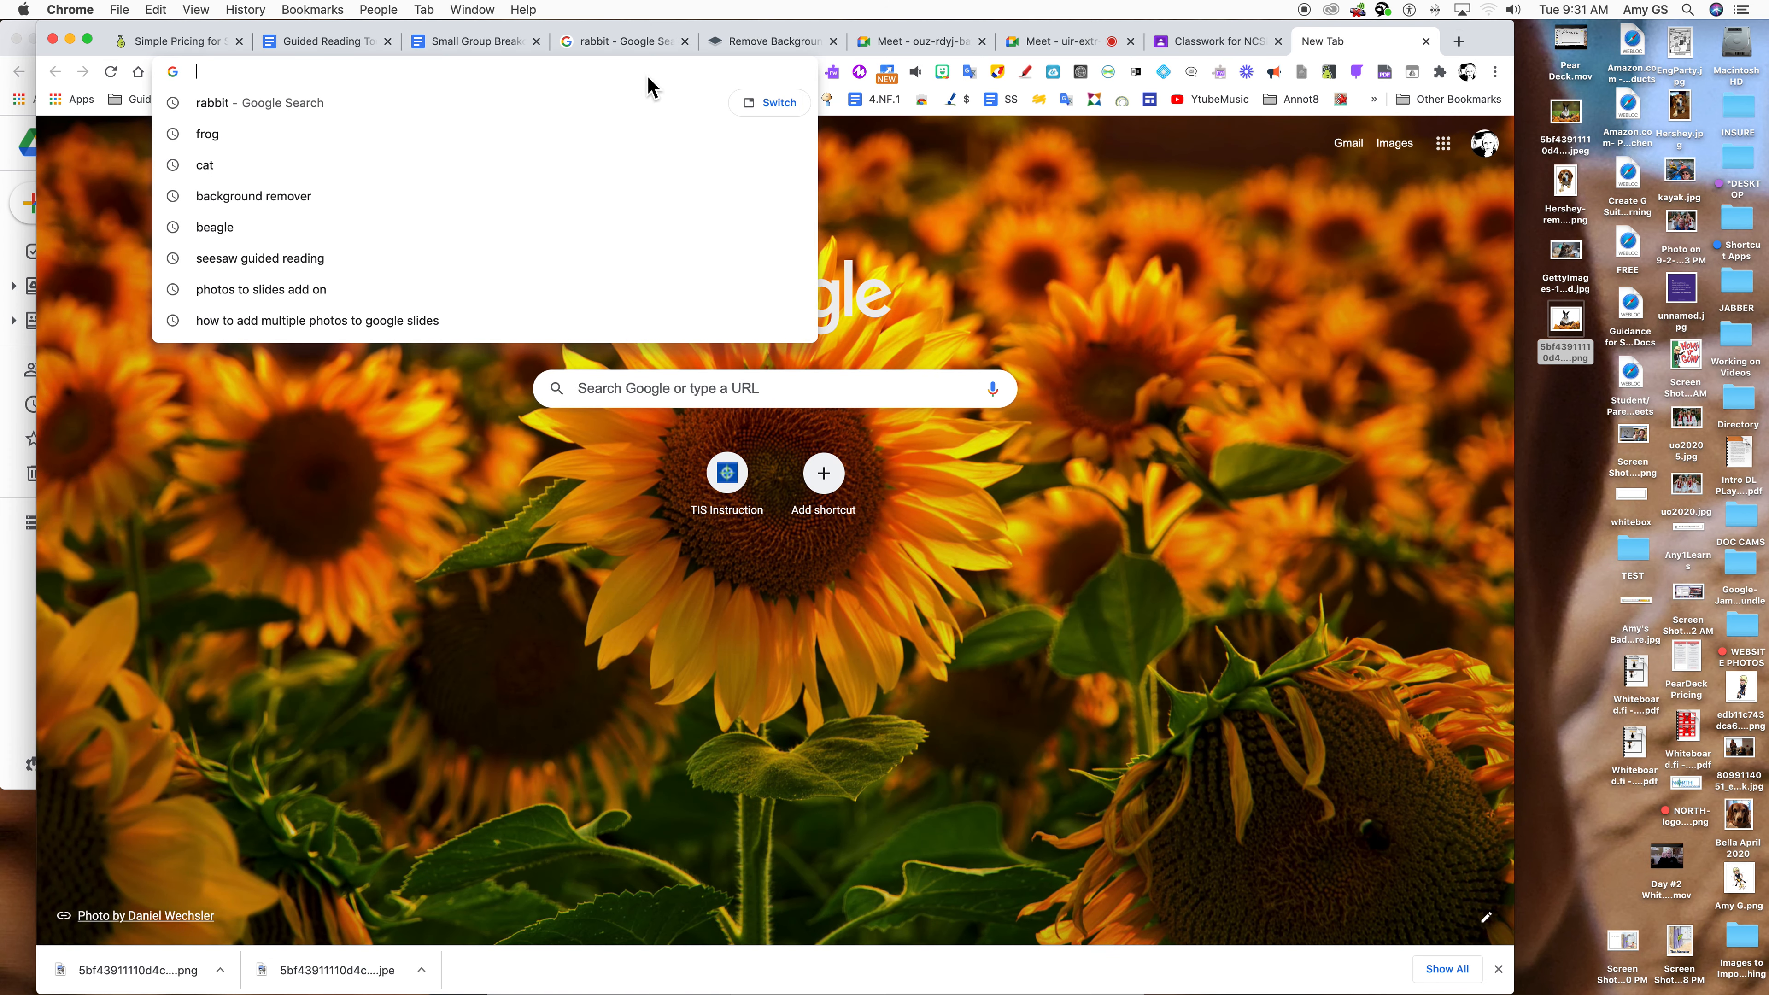
text(read)
key(BackSpace)
key(BackSpace)
key(BackSpace)
key(BackSpace)
text(book emo)
key(Return)
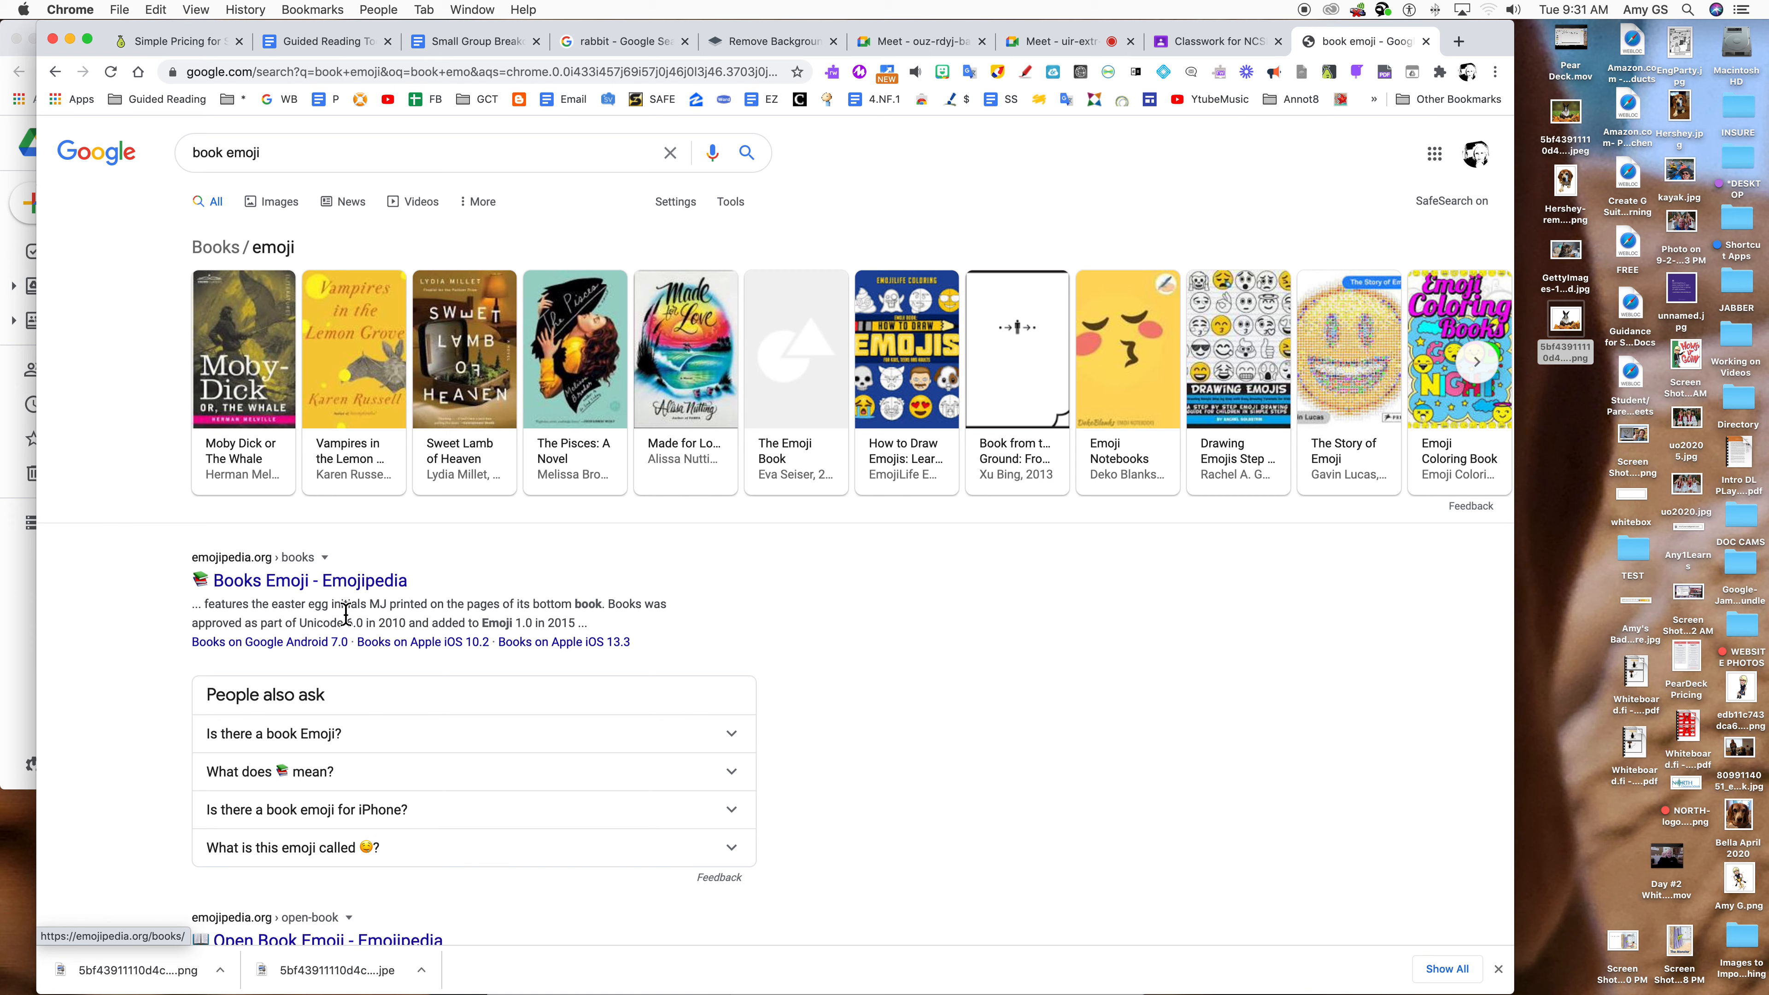
scroll(346, 606, down, 5)
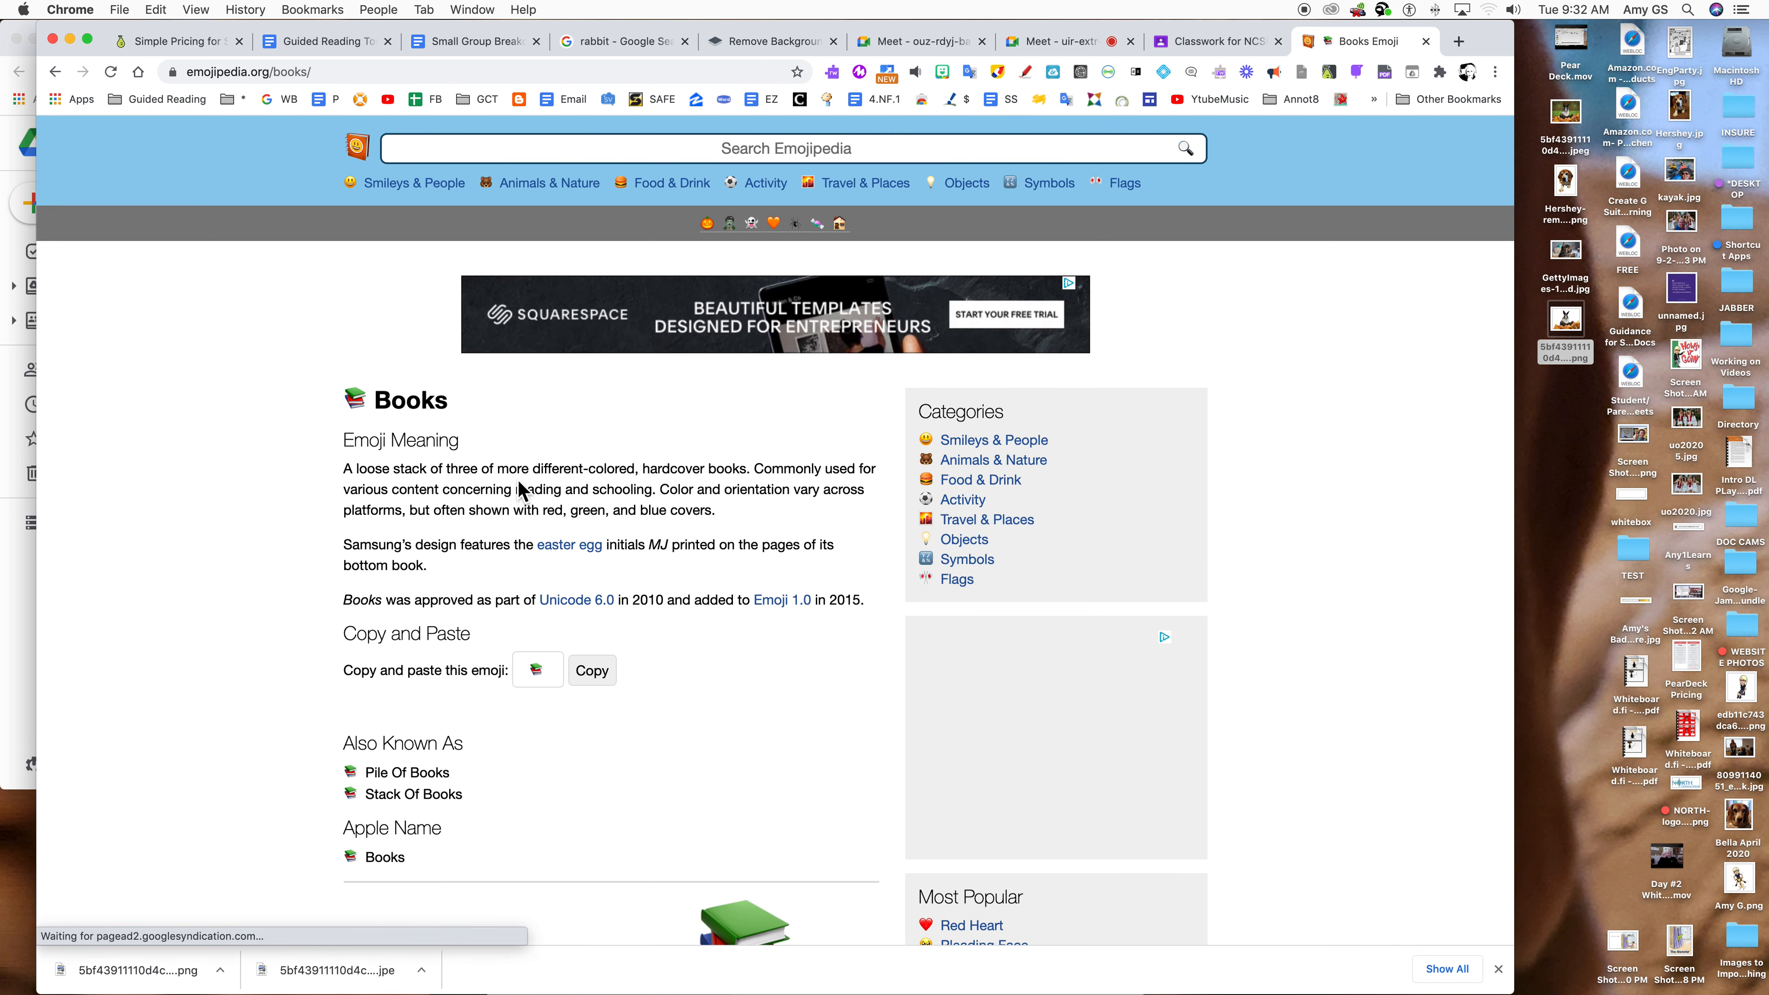
click(598, 681)
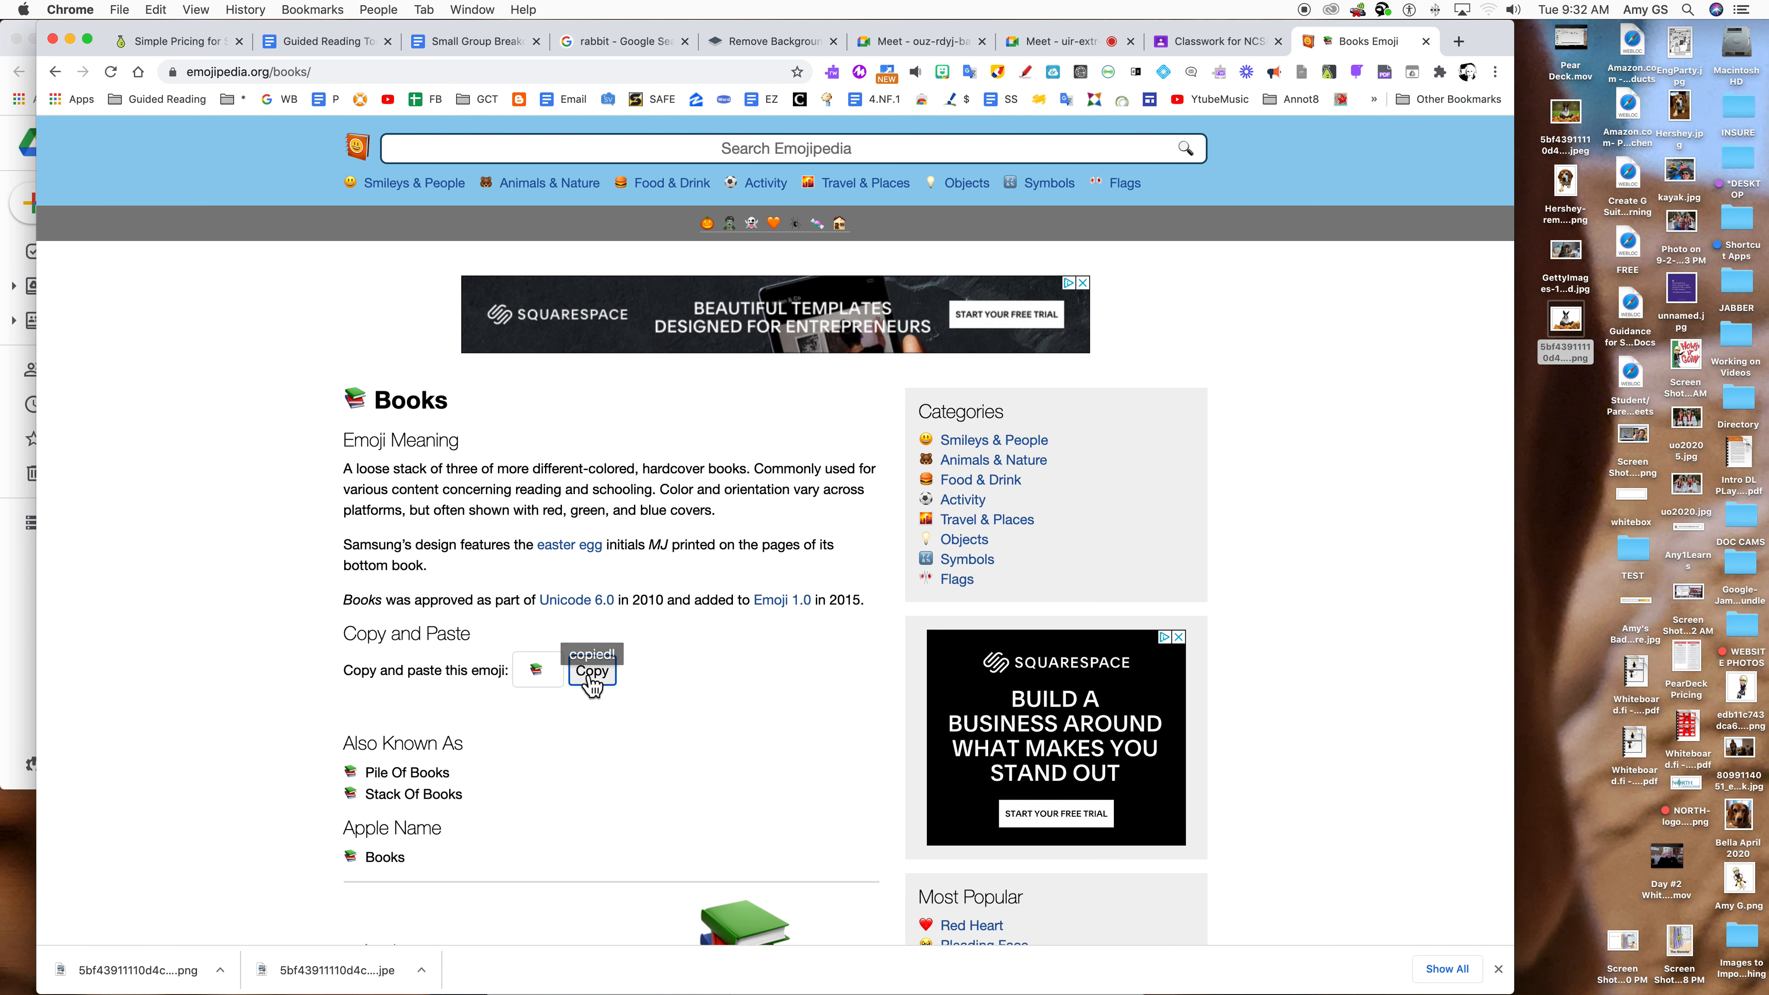
Rename the SMALL GUIDED READING GROUPS topic in Google Classroom by pasting the copied books emoji in front of its name.
click(1066, 44)
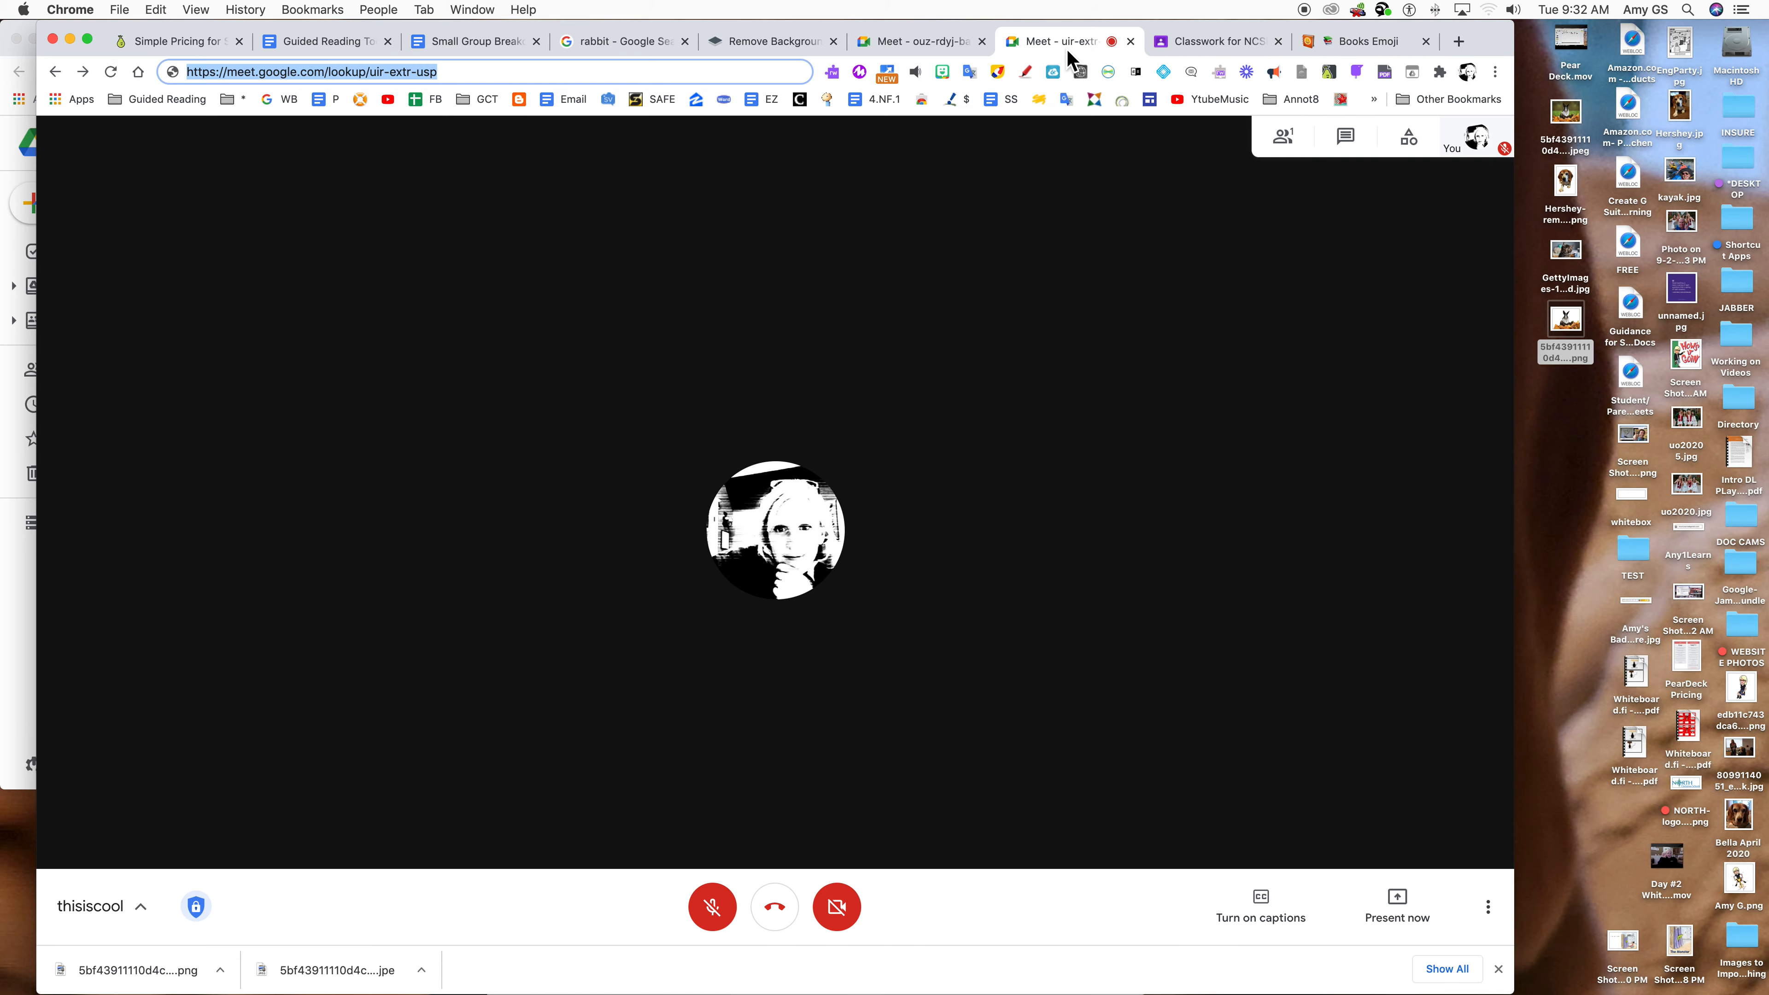
click(1199, 40)
click(1079, 344)
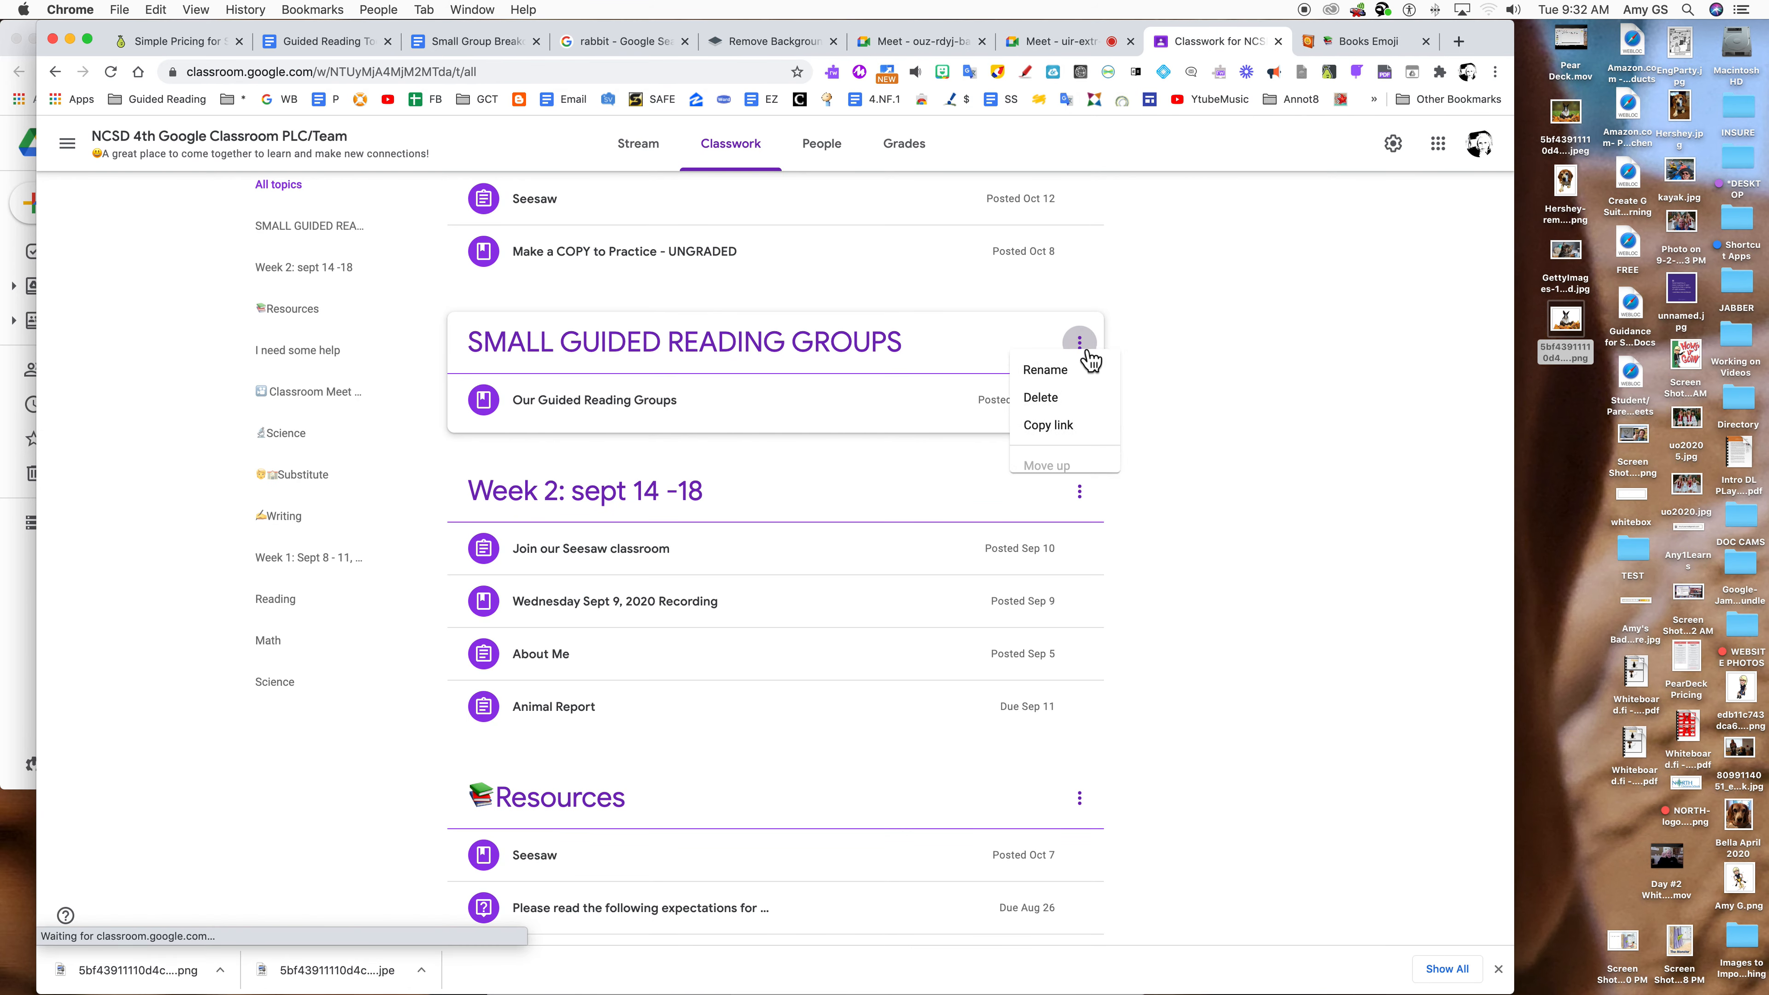
click(1050, 390)
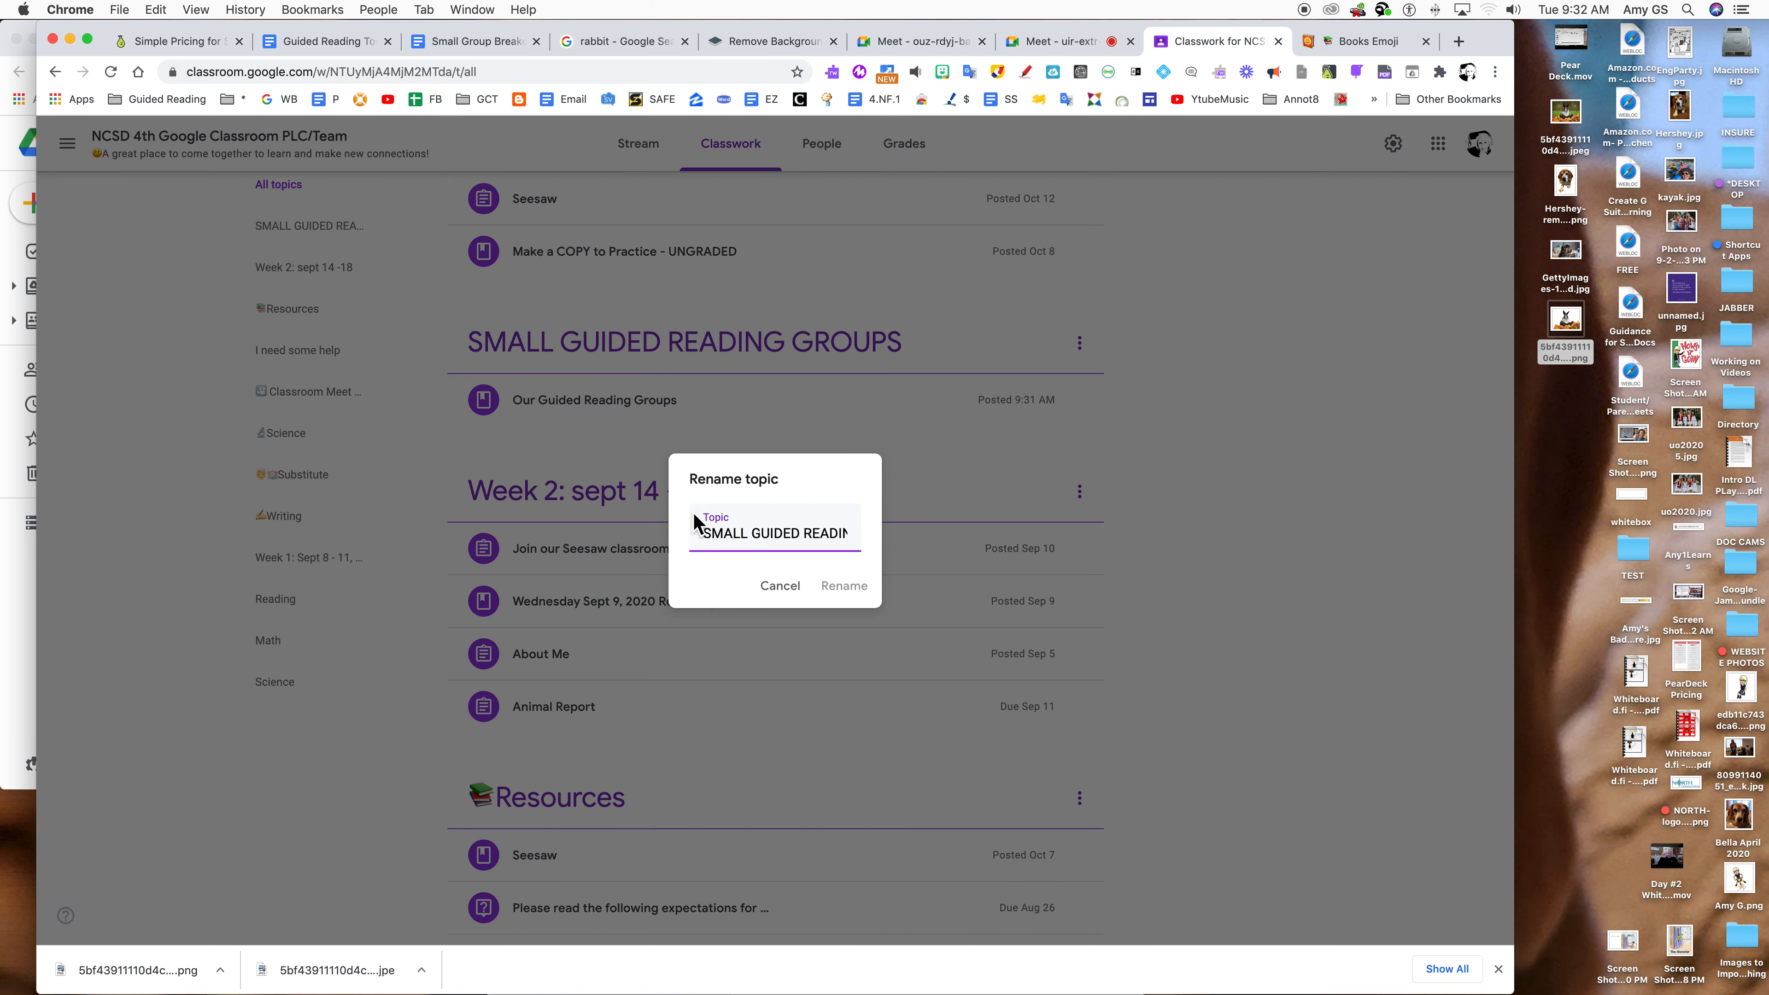
key(super+v)
drag(843, 539, 860, 541)
click(856, 541)
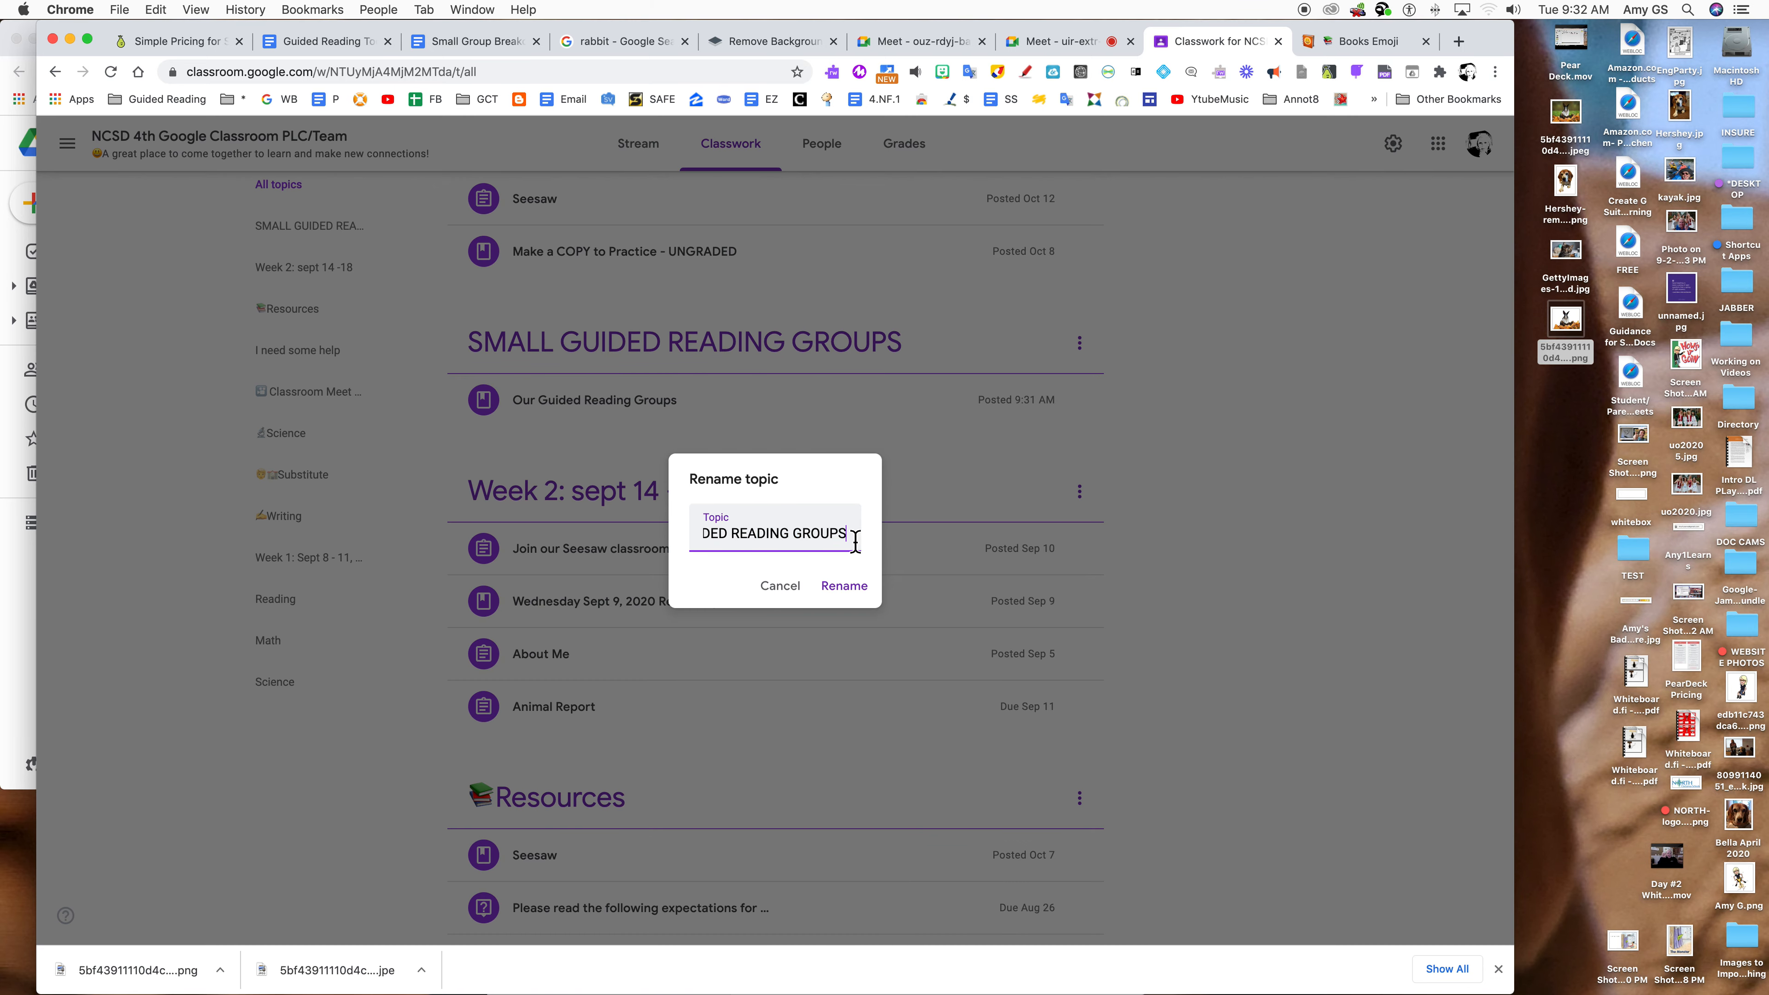
click(855, 587)
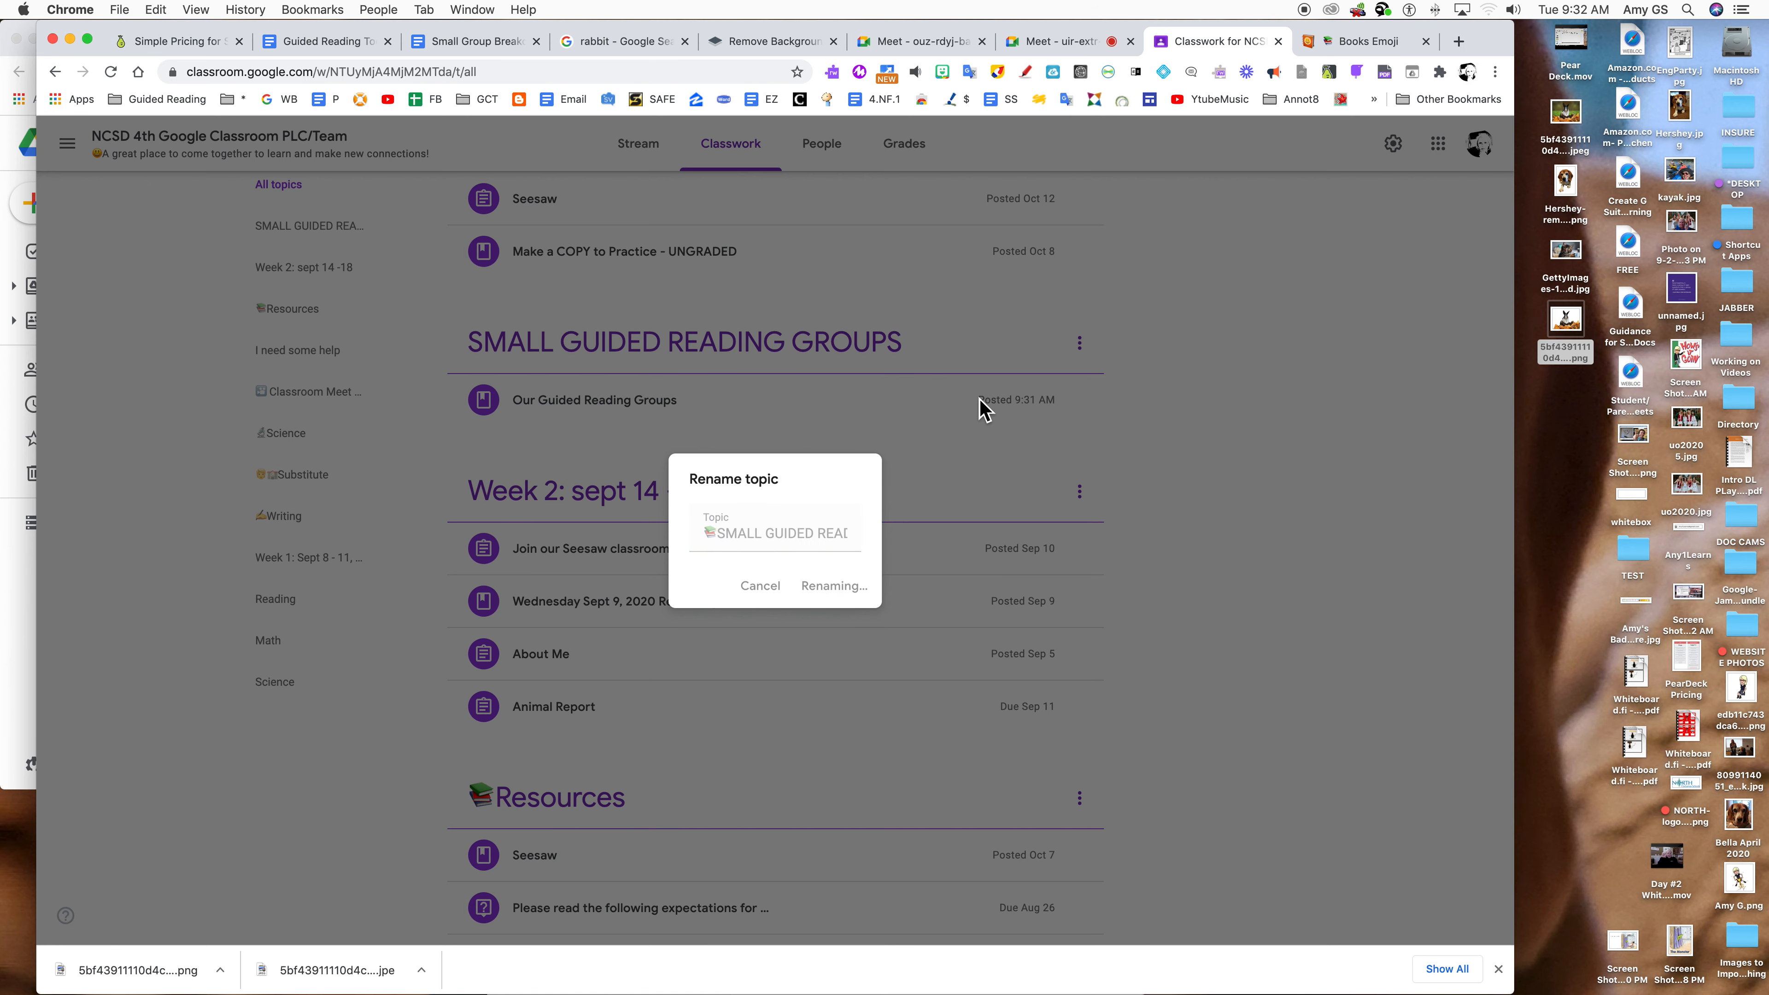